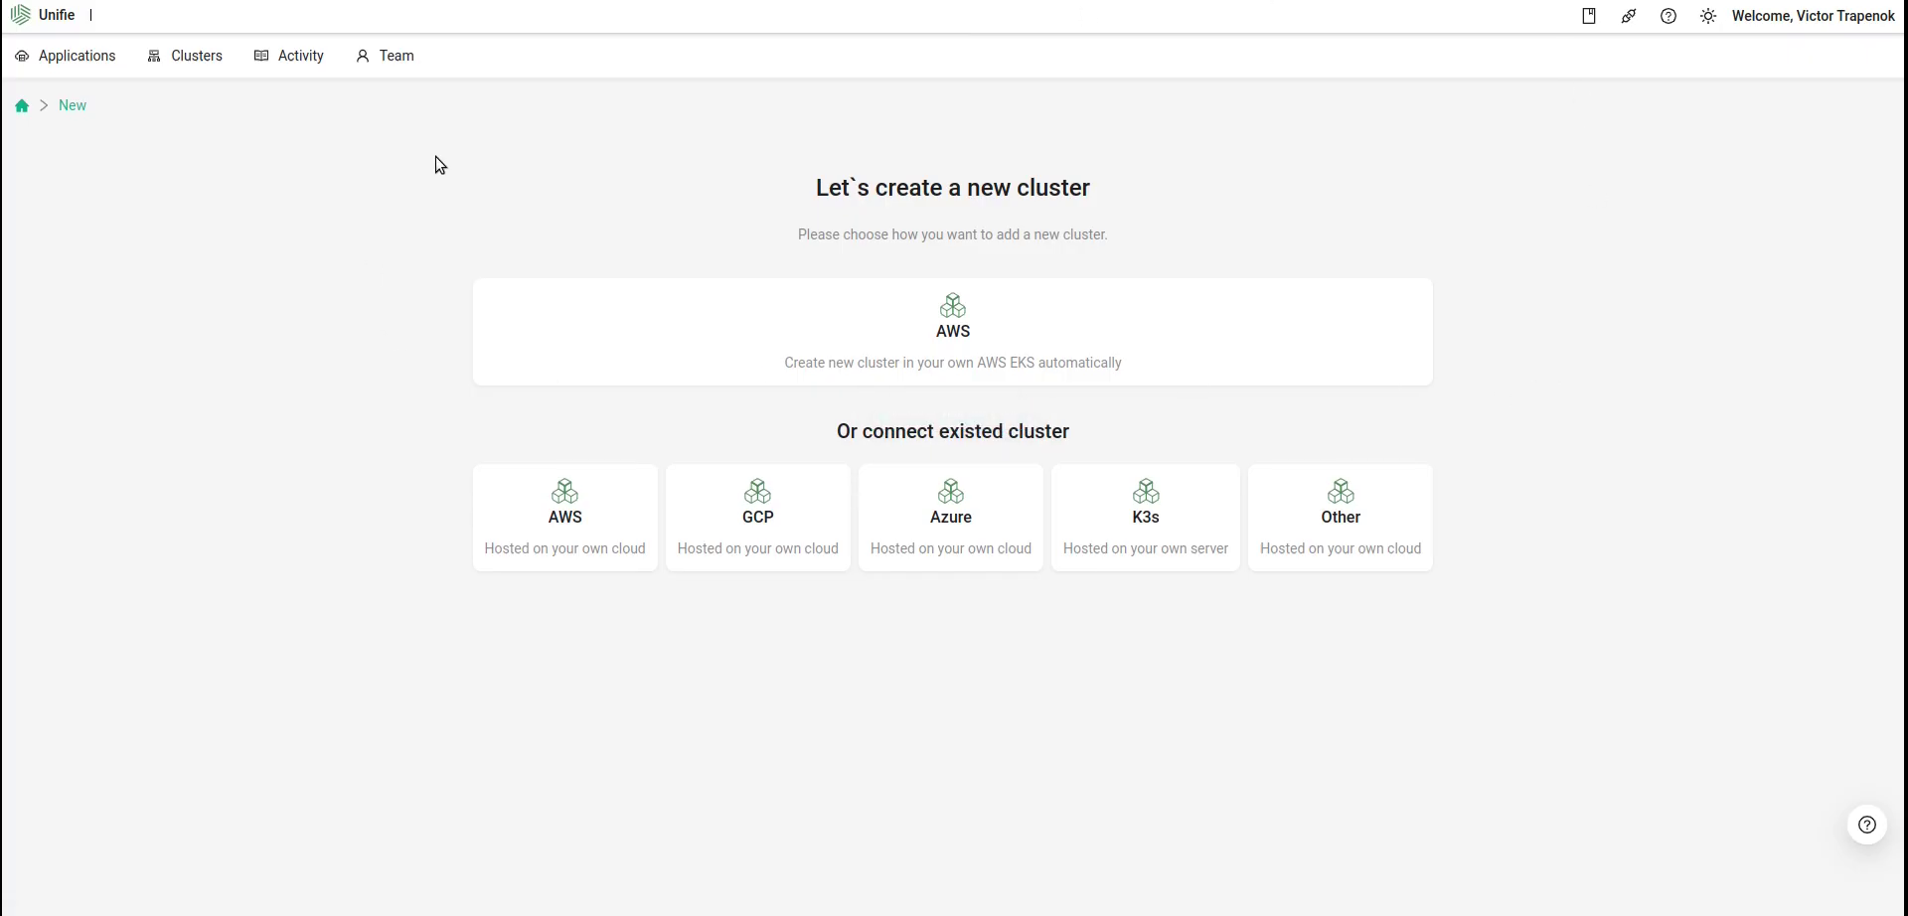
# Start creating a new cluster in your own AWS EKS and set its AWS region to us-east-2
pyautogui.click(1155, 314)
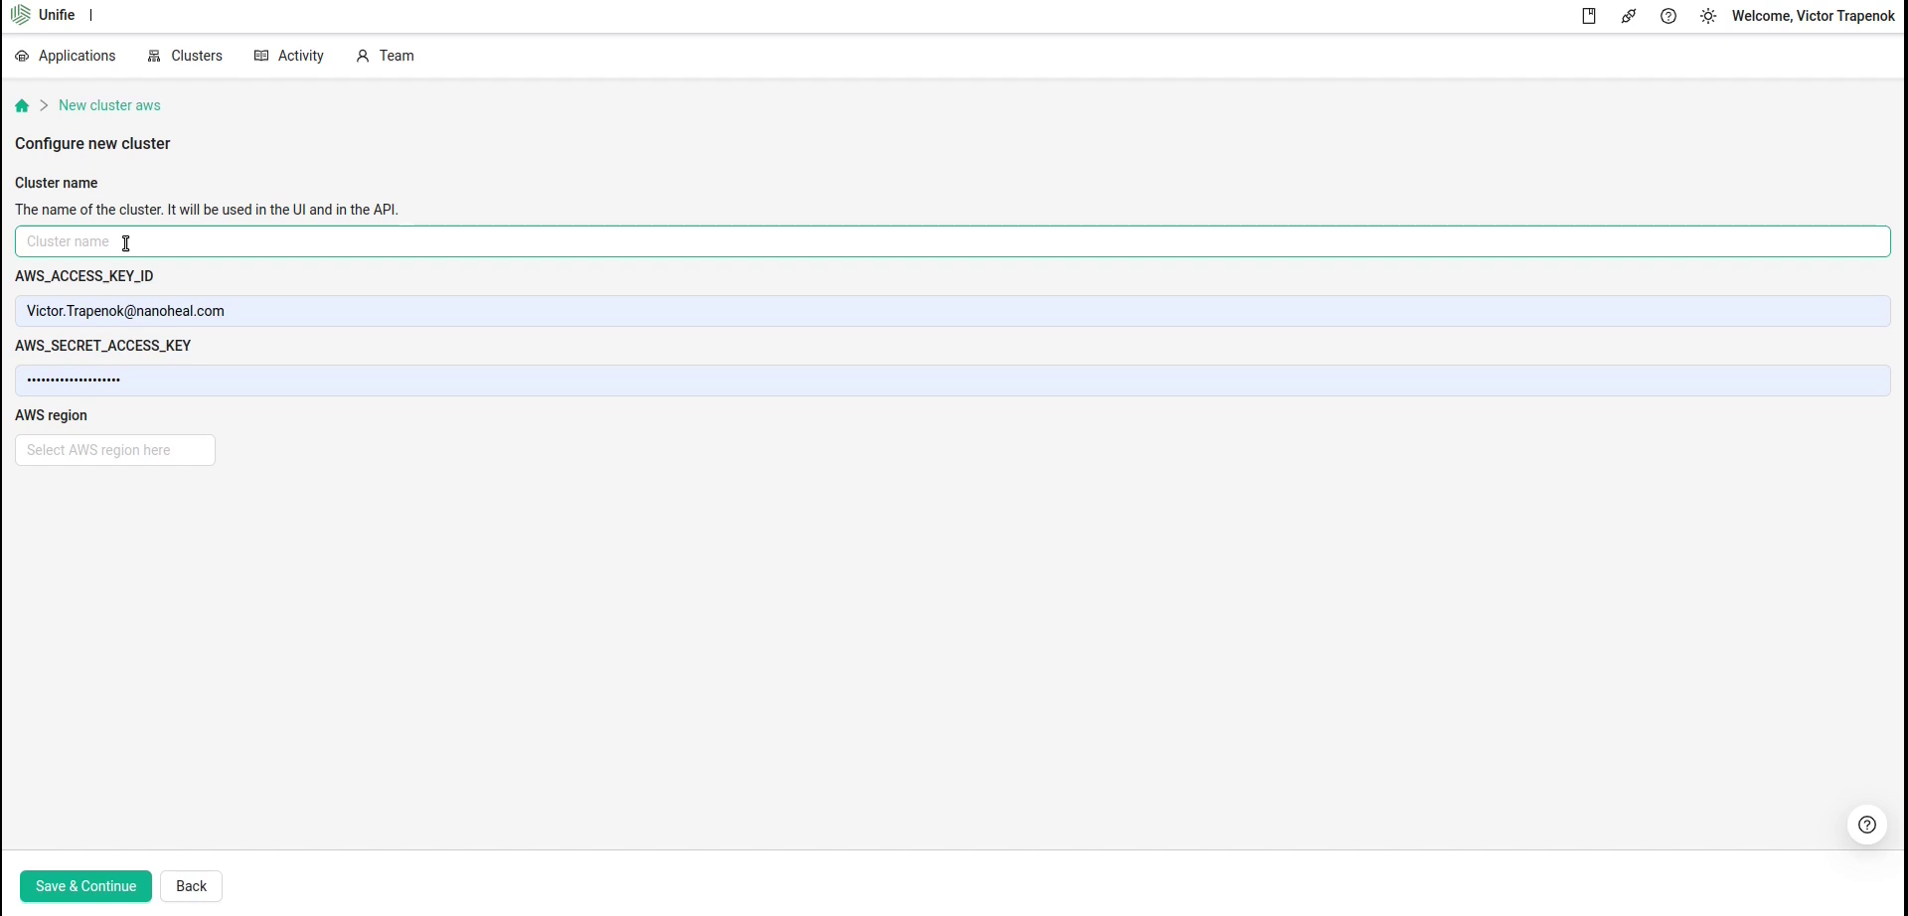
pyautogui.click(126, 243)
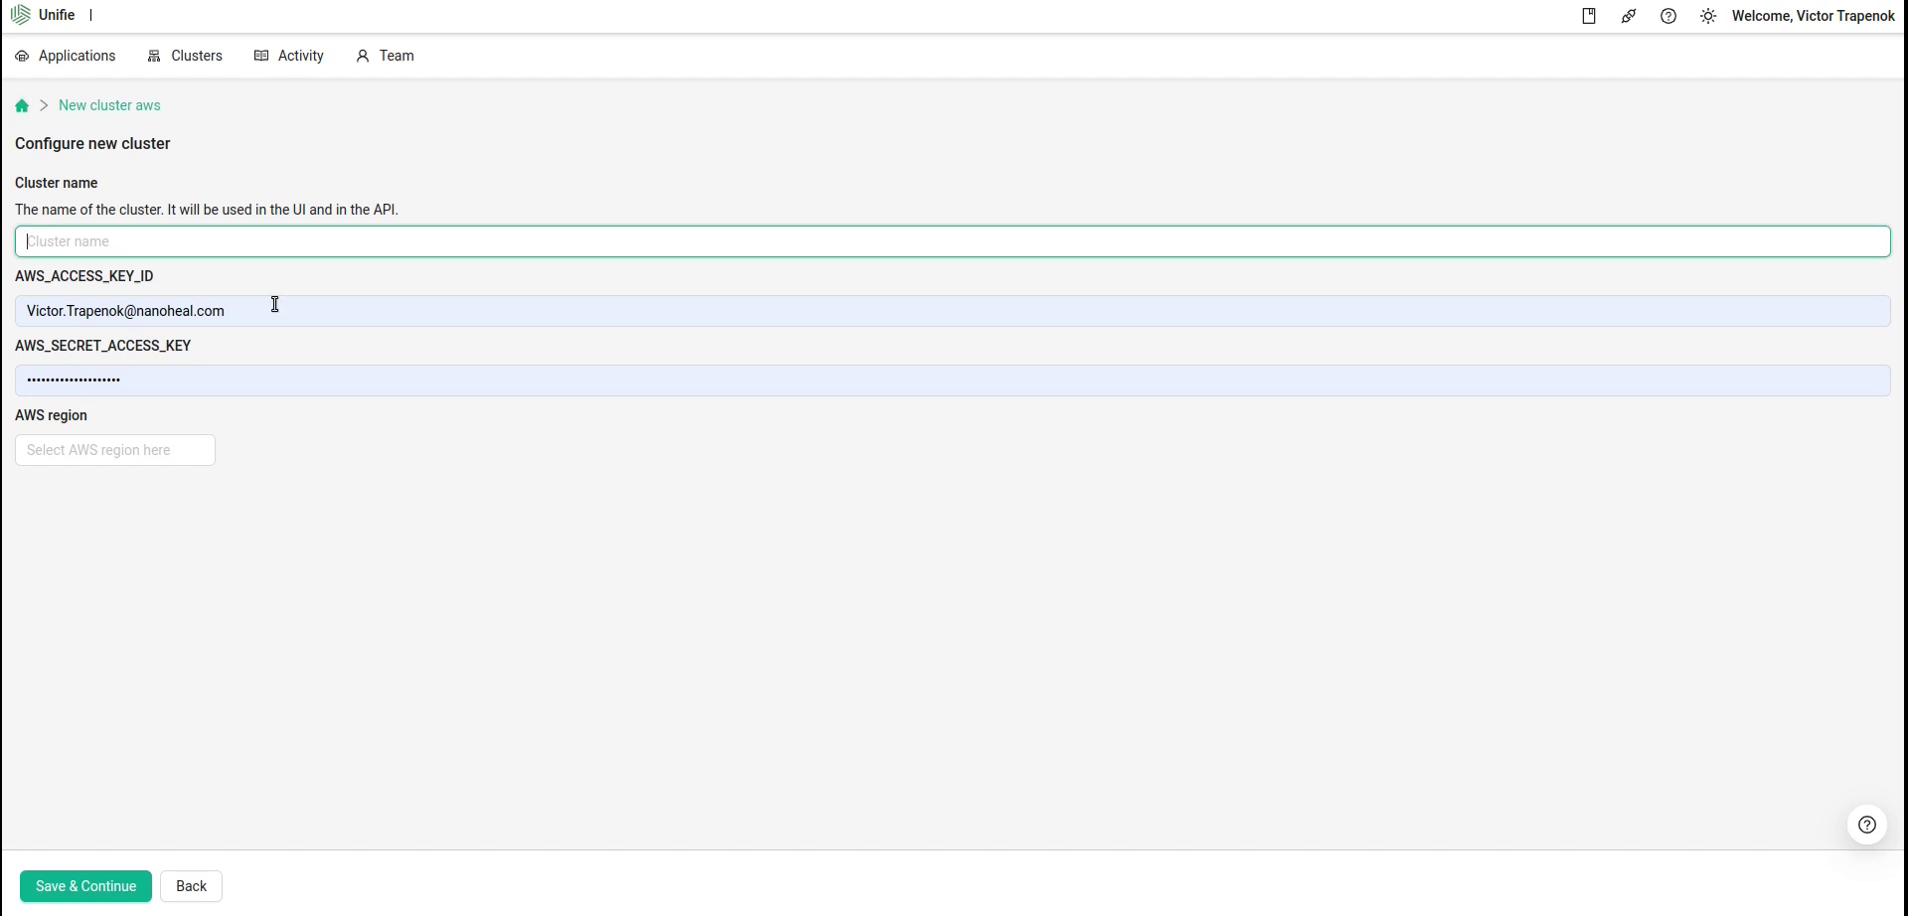
pyautogui.click(68, 448)
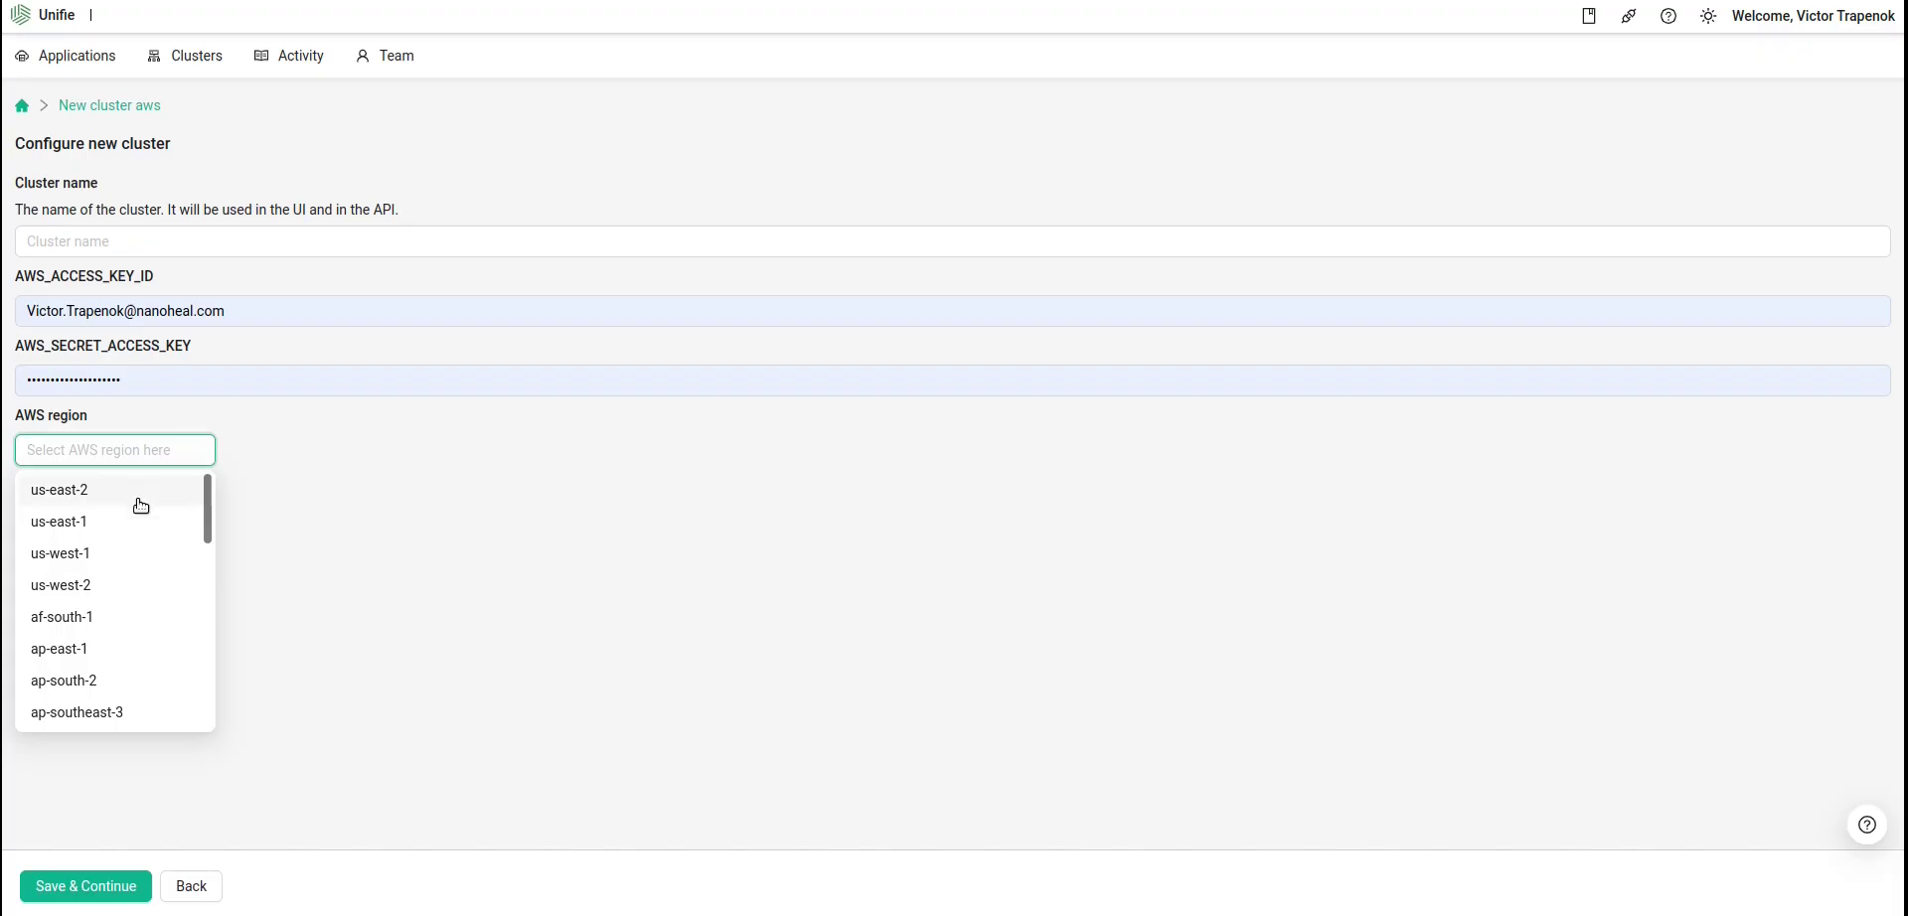
pyautogui.scroll(-10, 149, 545)
pyautogui.scroll(10, 120, 545)
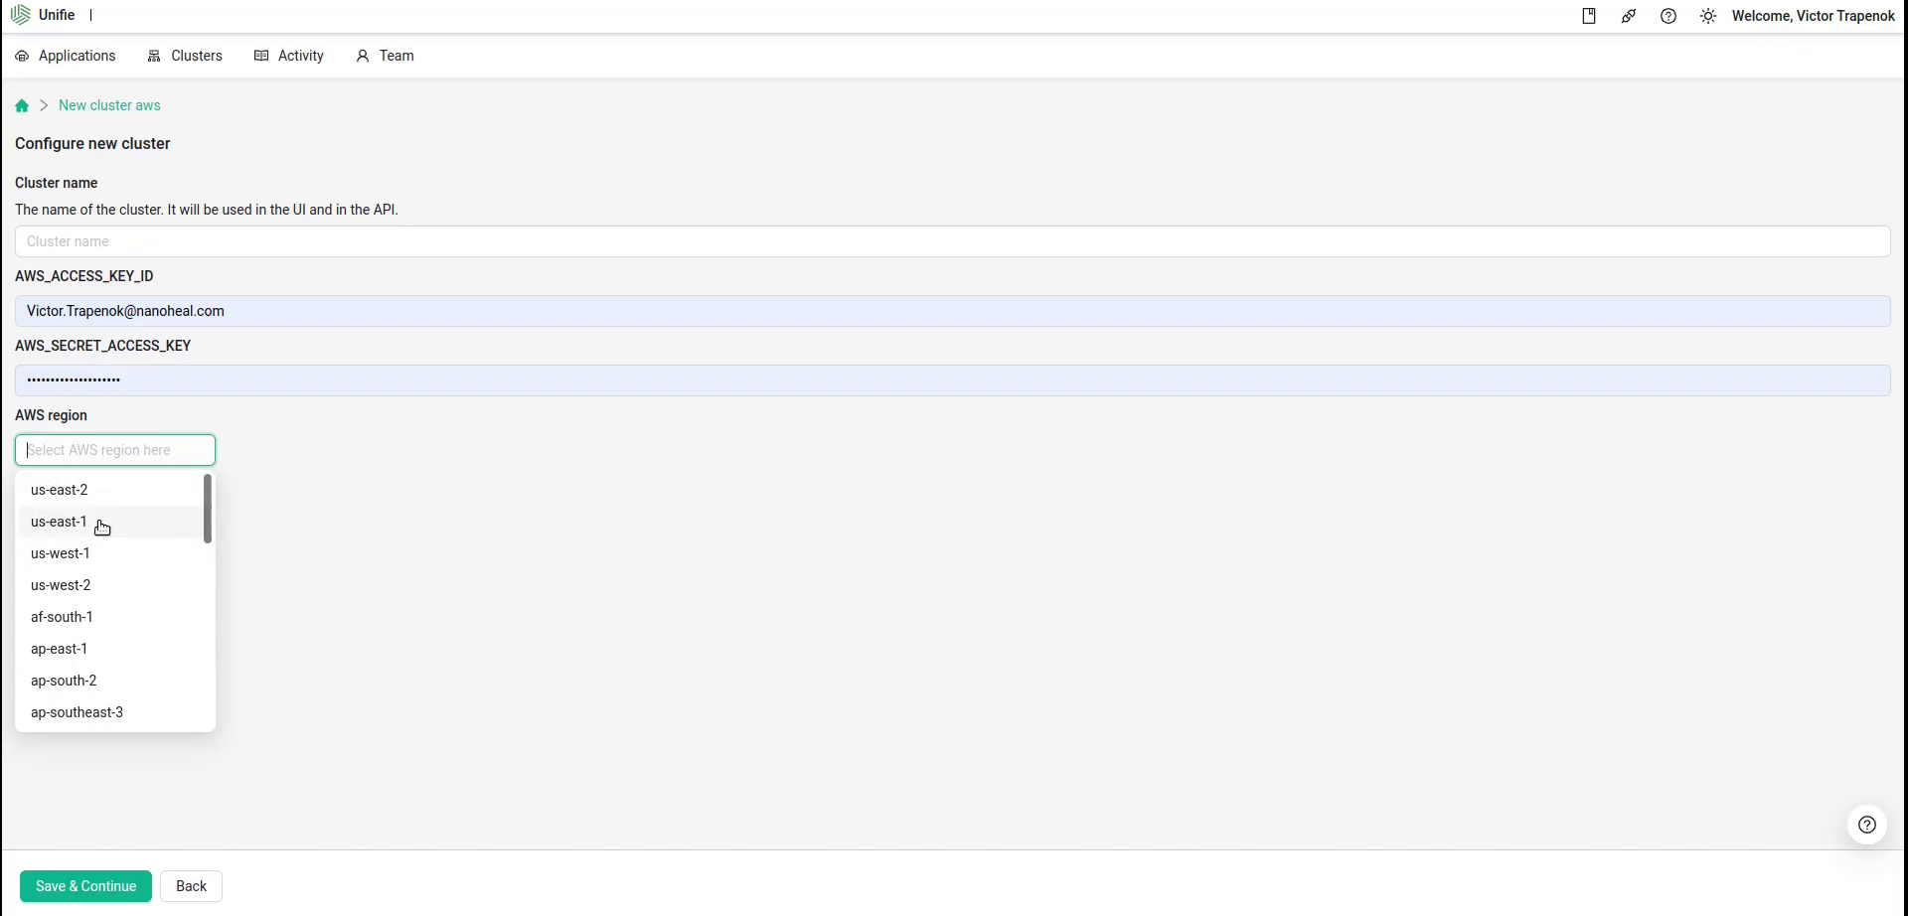
pyautogui.click(99, 494)
pyautogui.click(108, 461)
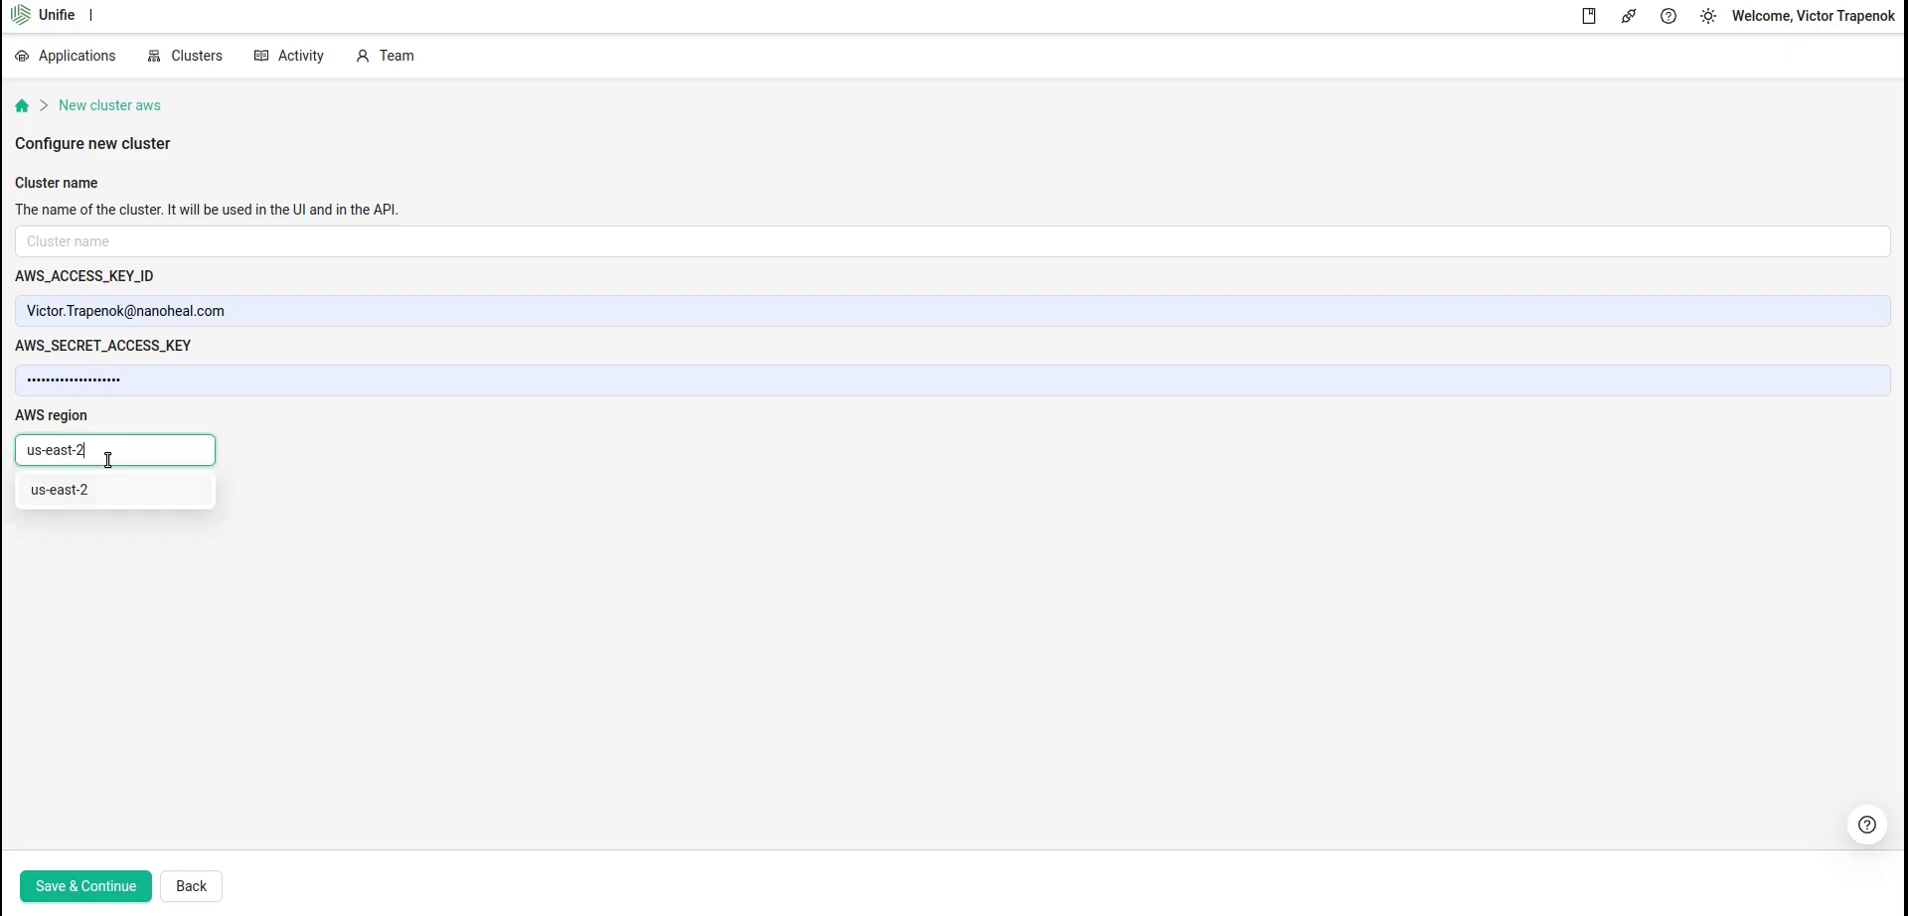
pyautogui.click(256, 587)
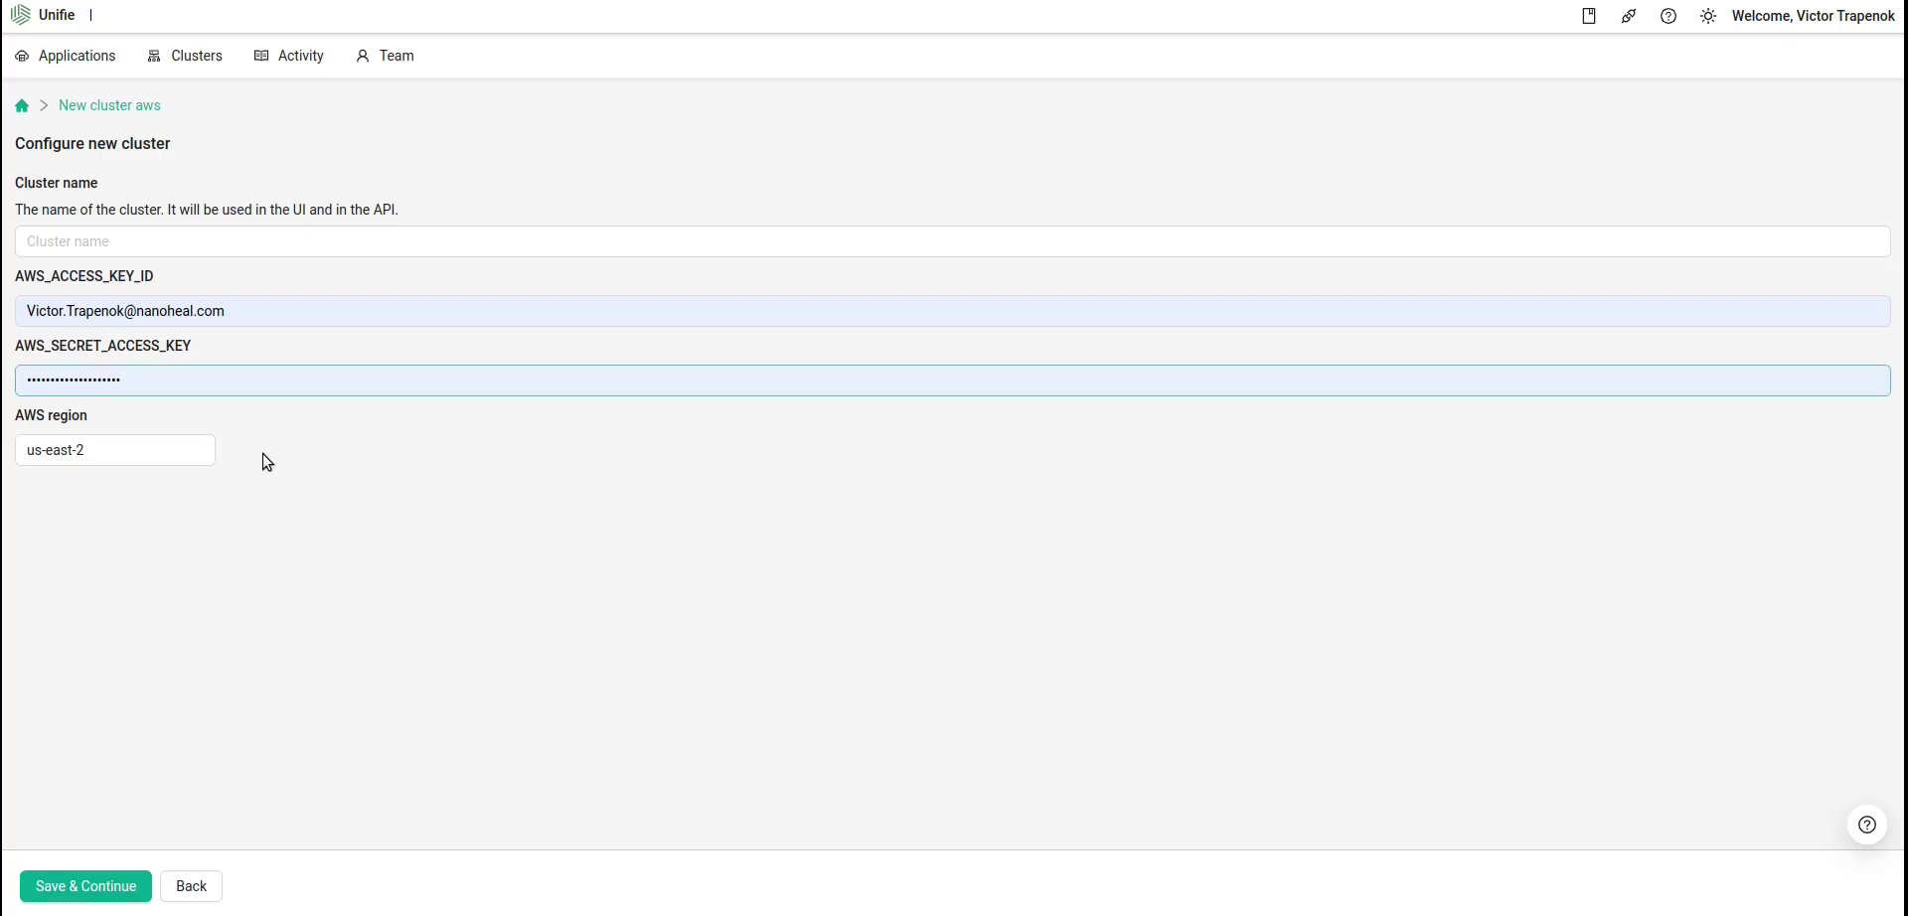
# Name the cluster demo-cluster and clear the prefilled AWS access key ID and secret access key
pyautogui.click(174, 242)
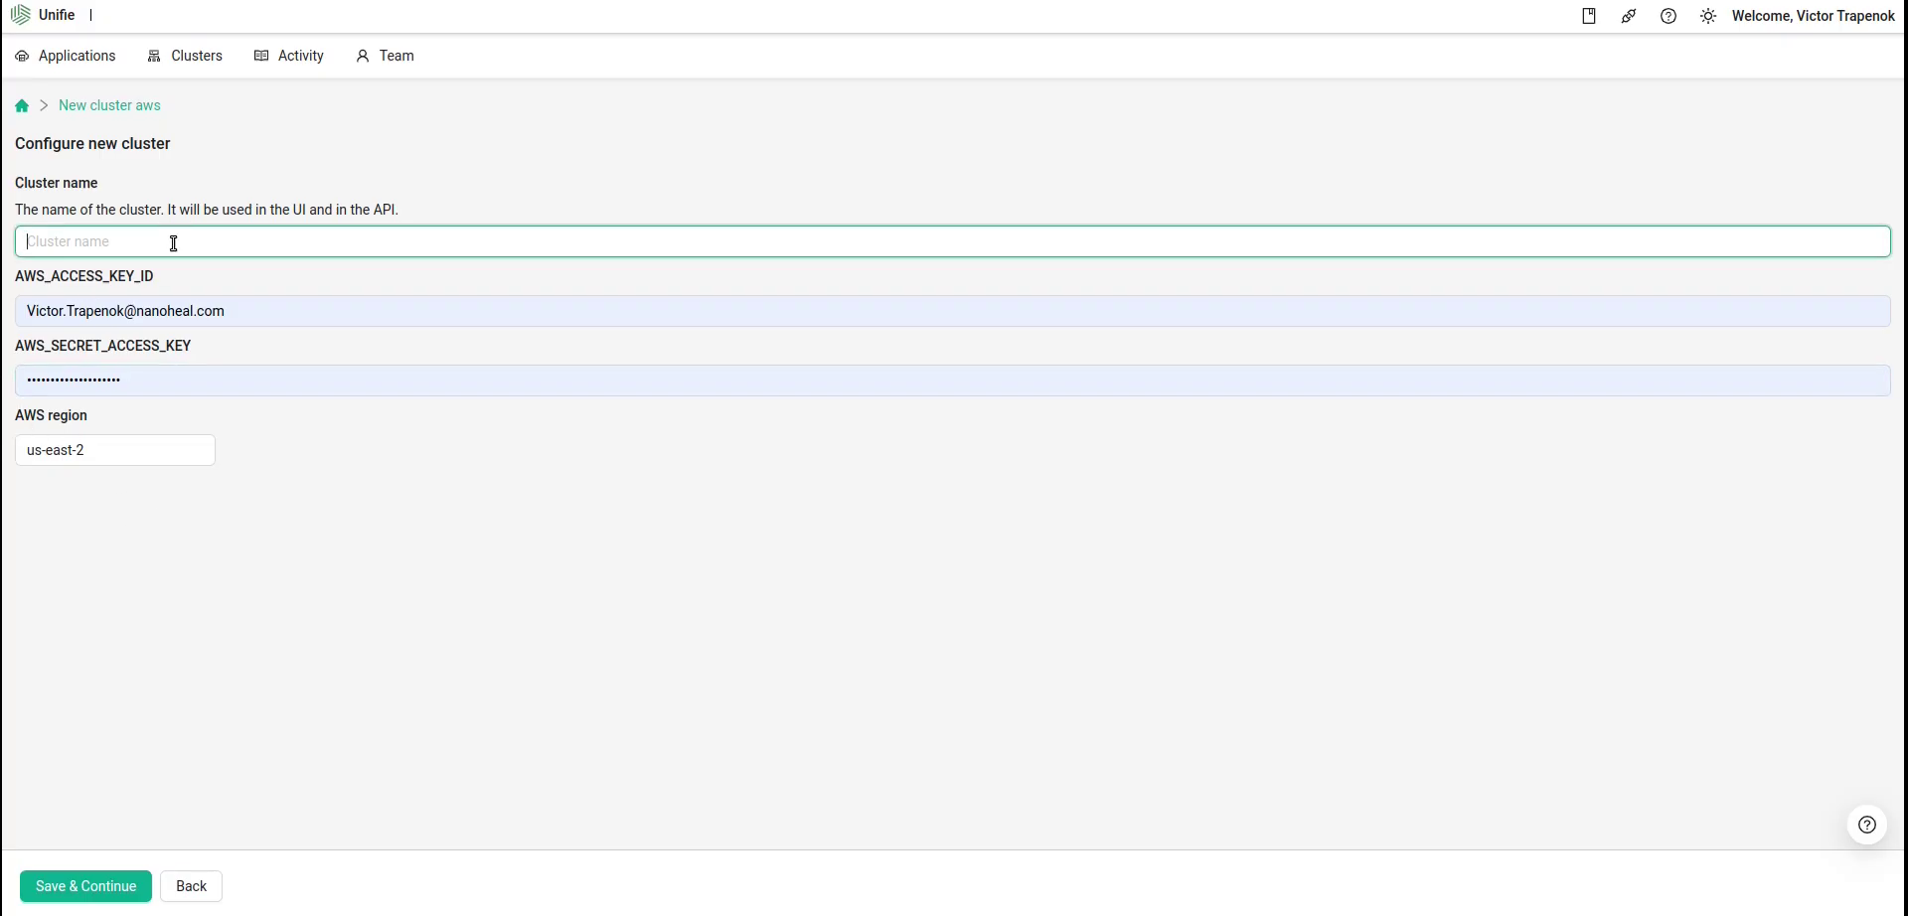
pyautogui.write('demo-cluster')
pyautogui.click(153, 320)
pyautogui.hotkey('ctrl', 'a')
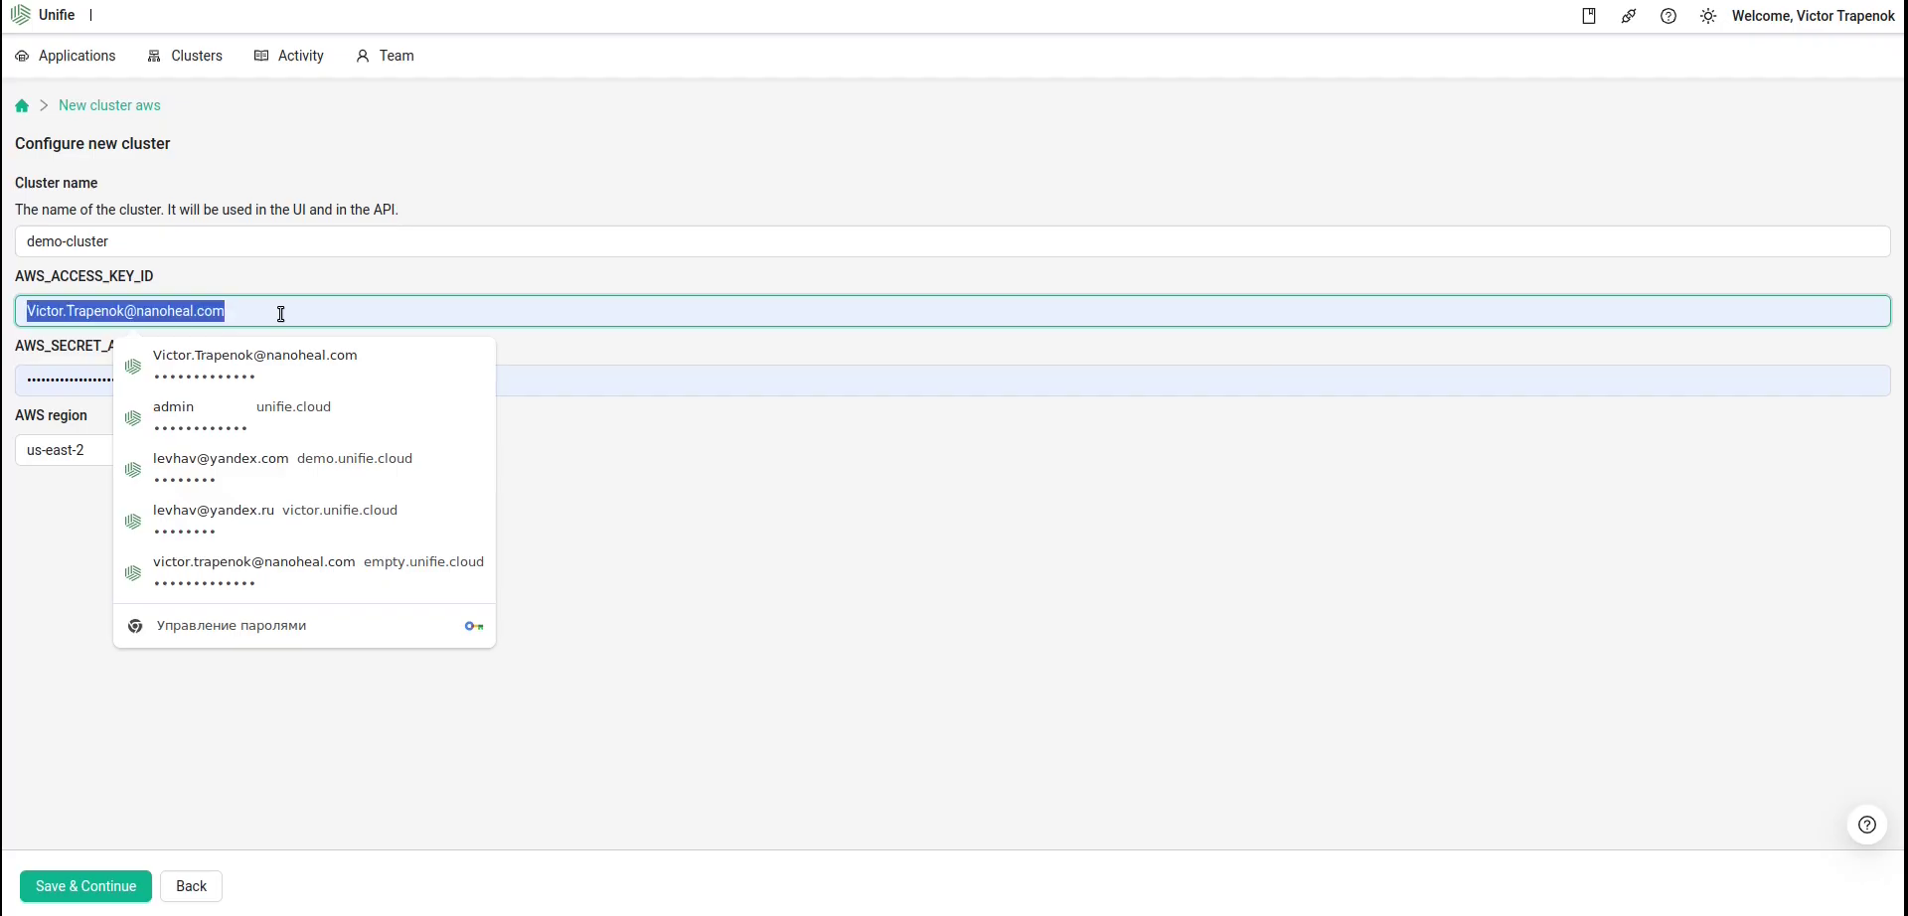
pyautogui.press('BackSpace')
pyautogui.click(707, 378)
pyautogui.hotkey('ctrl', 'a')
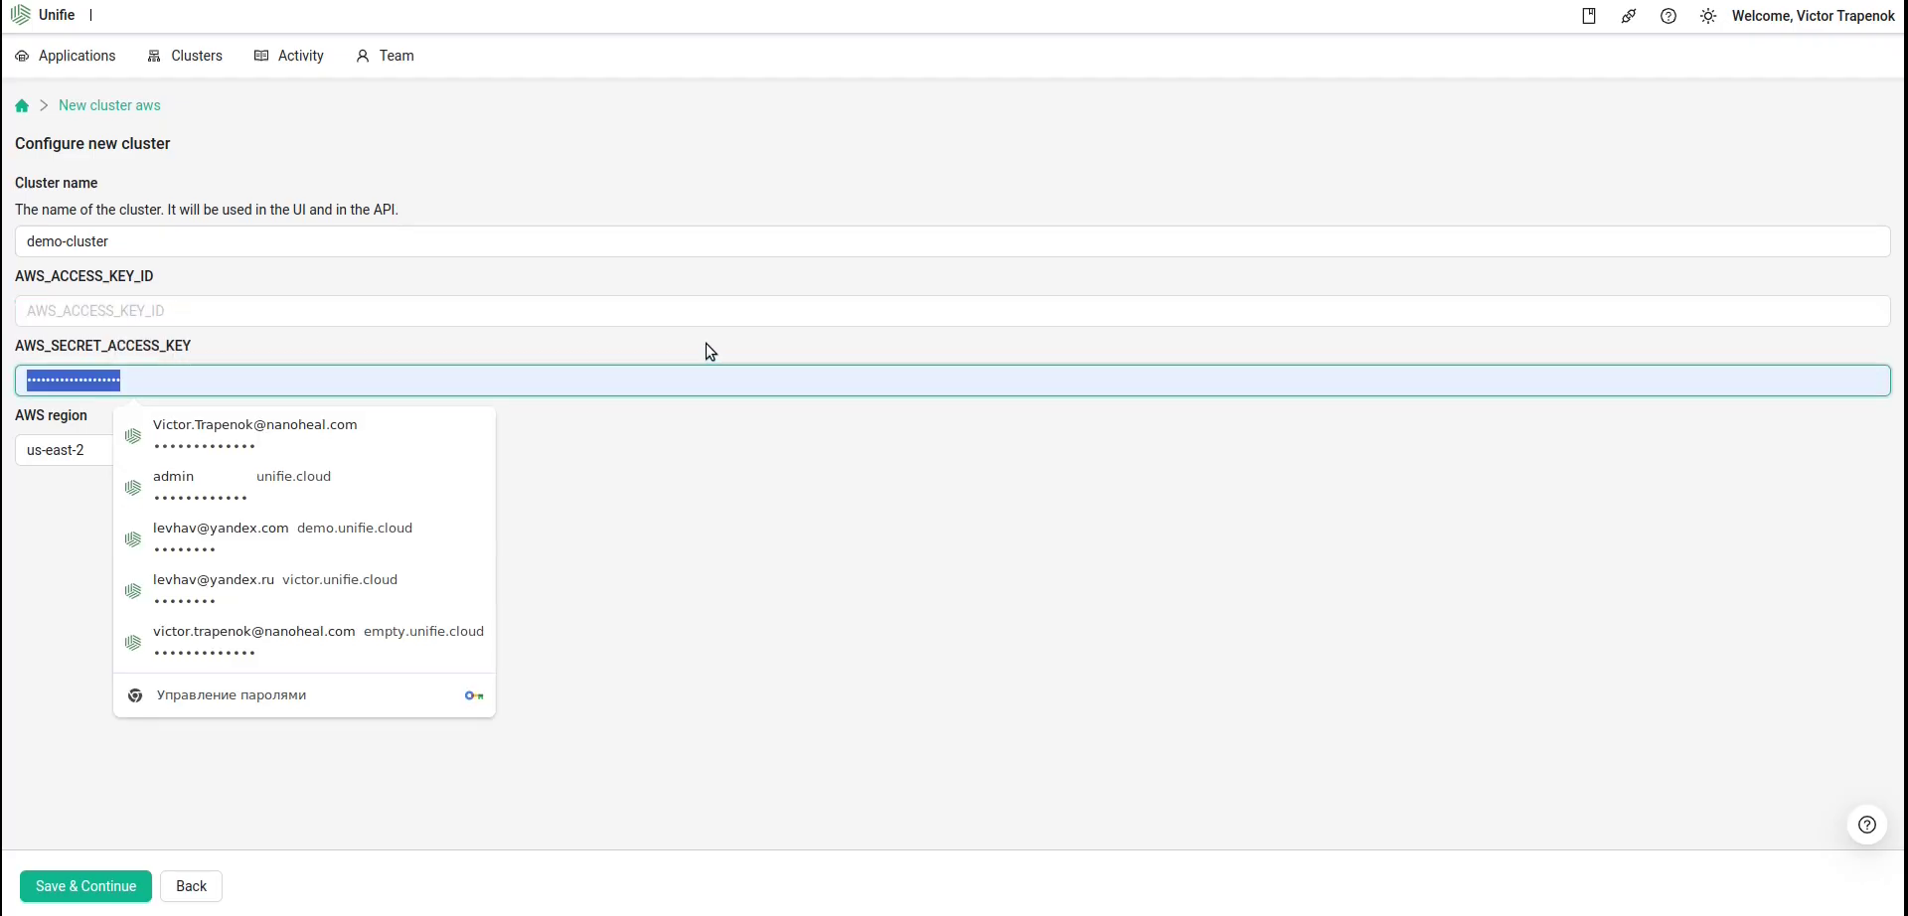
pyautogui.press('BackSpace')
pyautogui.click(858, 545)
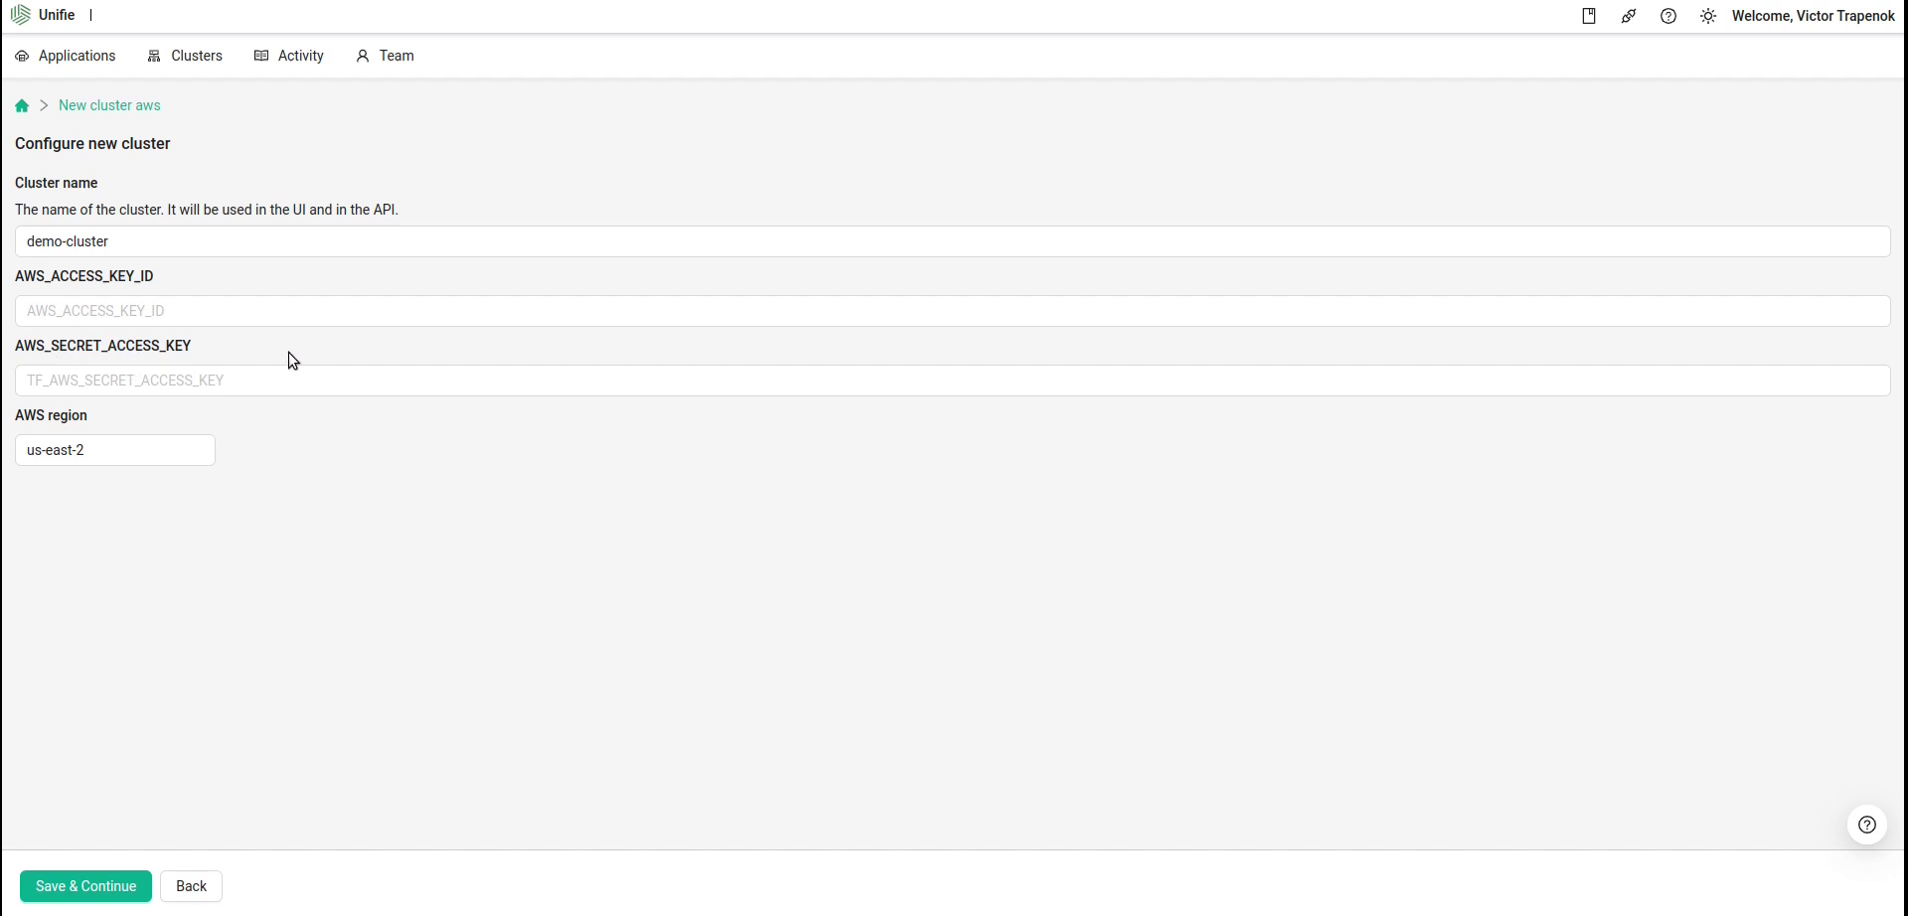
# Paste the AWS access key ID and AWS secret access key, and save the cluster's access settings
pyautogui.click(48, 301)
pyautogui.click(149, 302)
pyautogui.hotkey('ctrl', 'v')
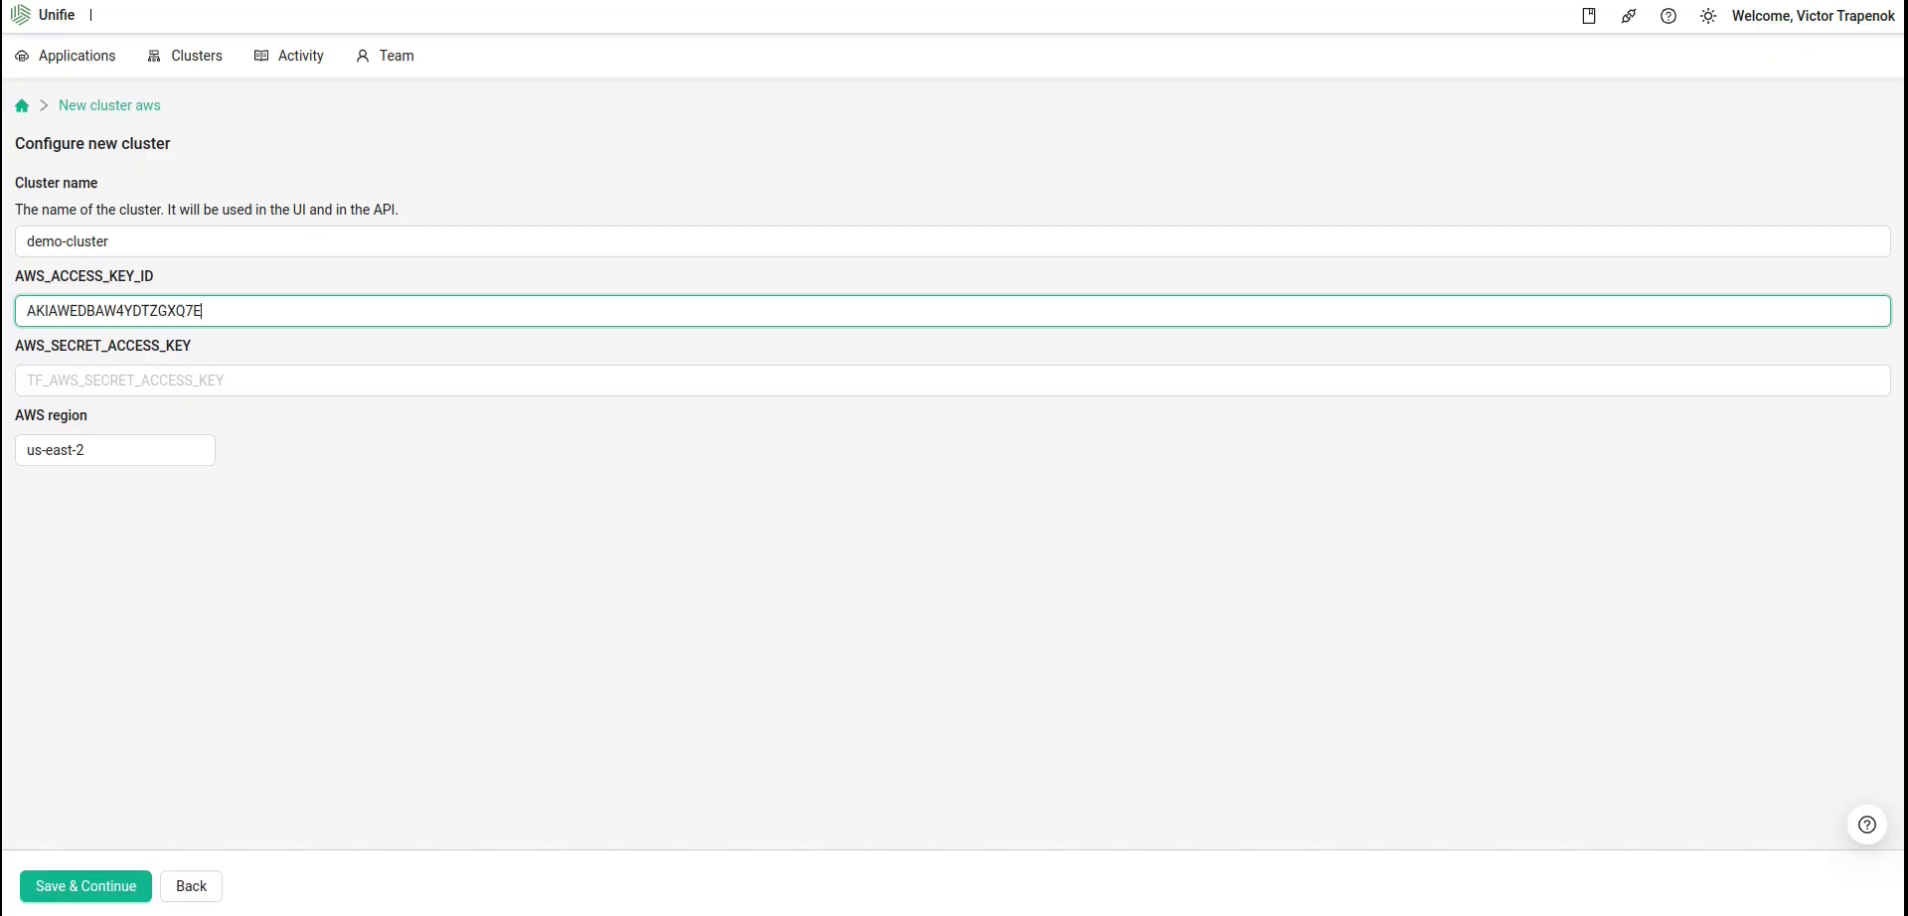
pyautogui.hotkey('alt', 'Tab')
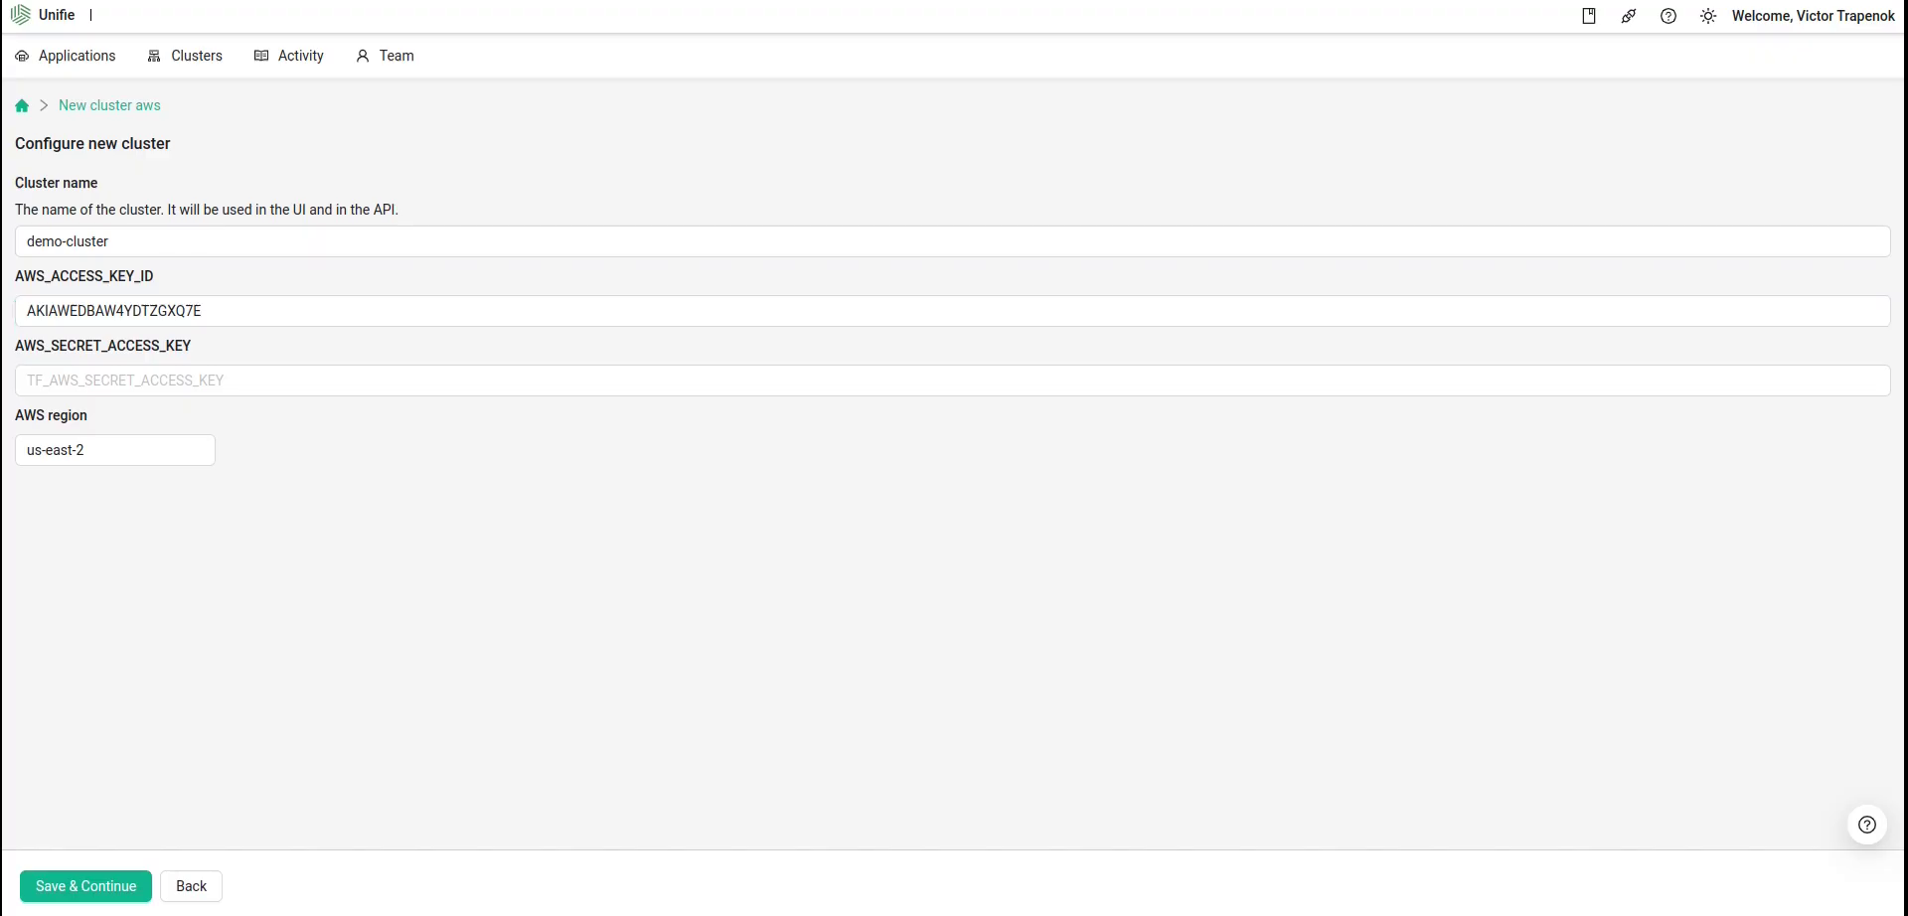
pyautogui.click(177, 383)
pyautogui.hotkey('ctrl', 'v')
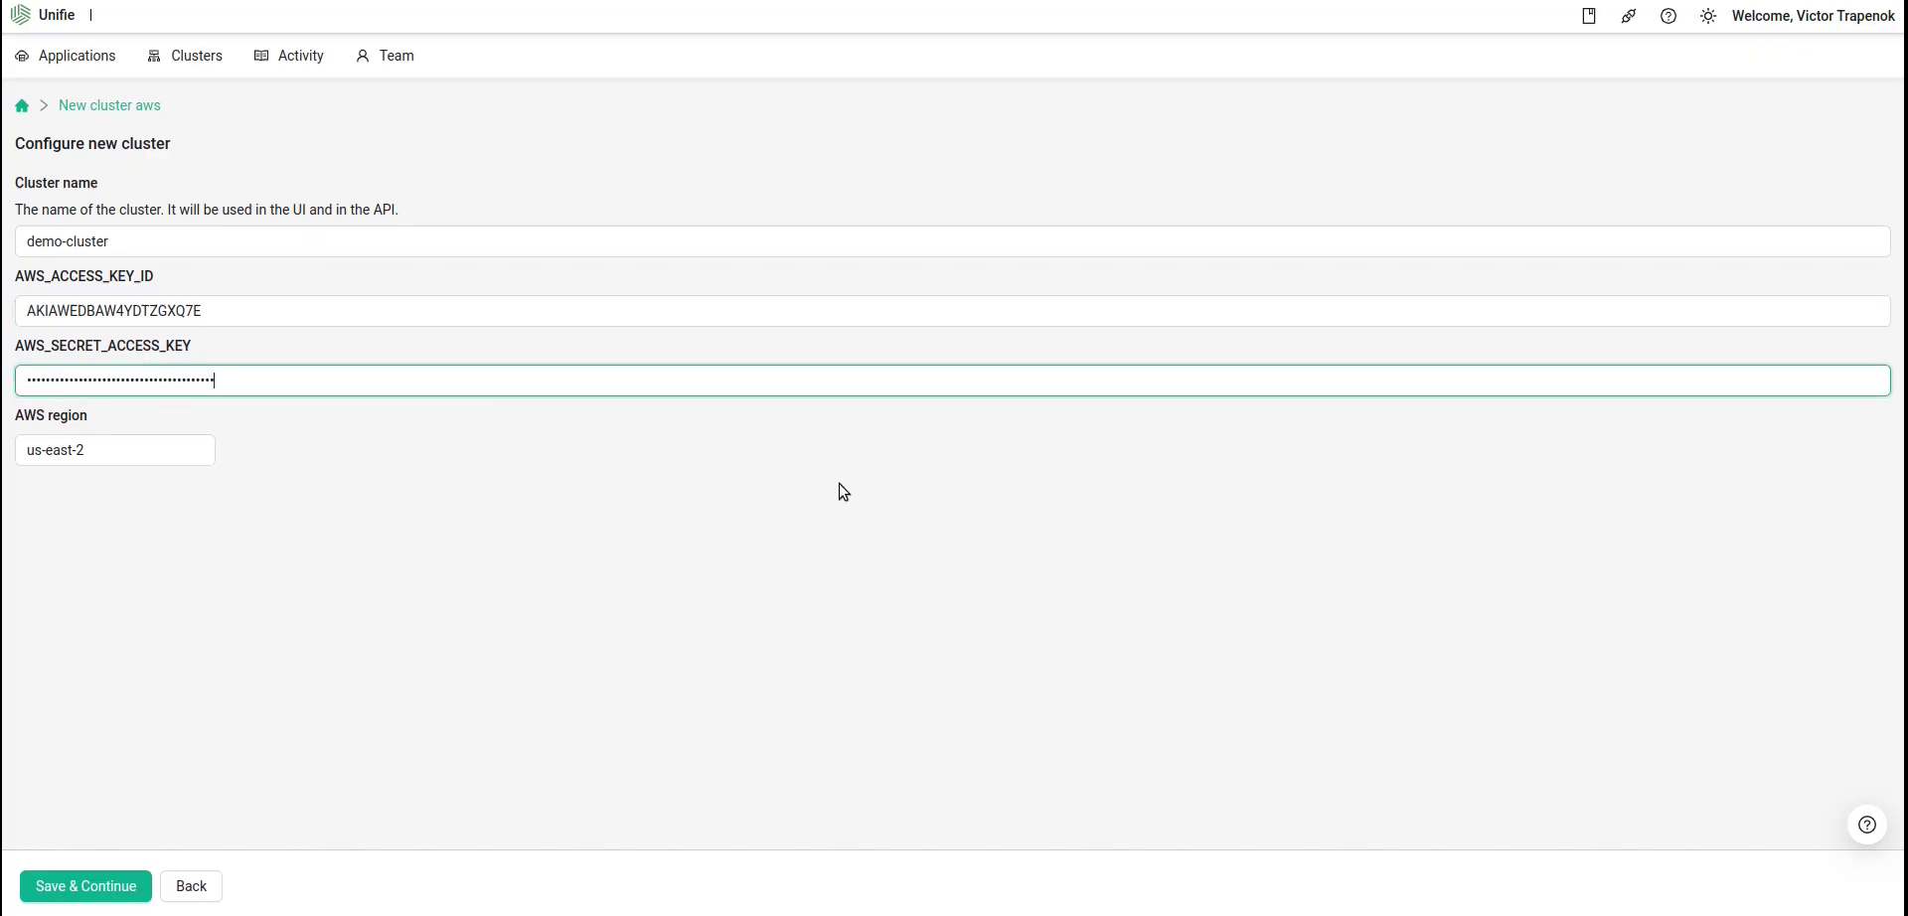
pyautogui.hotkey('alt', 'Tab')
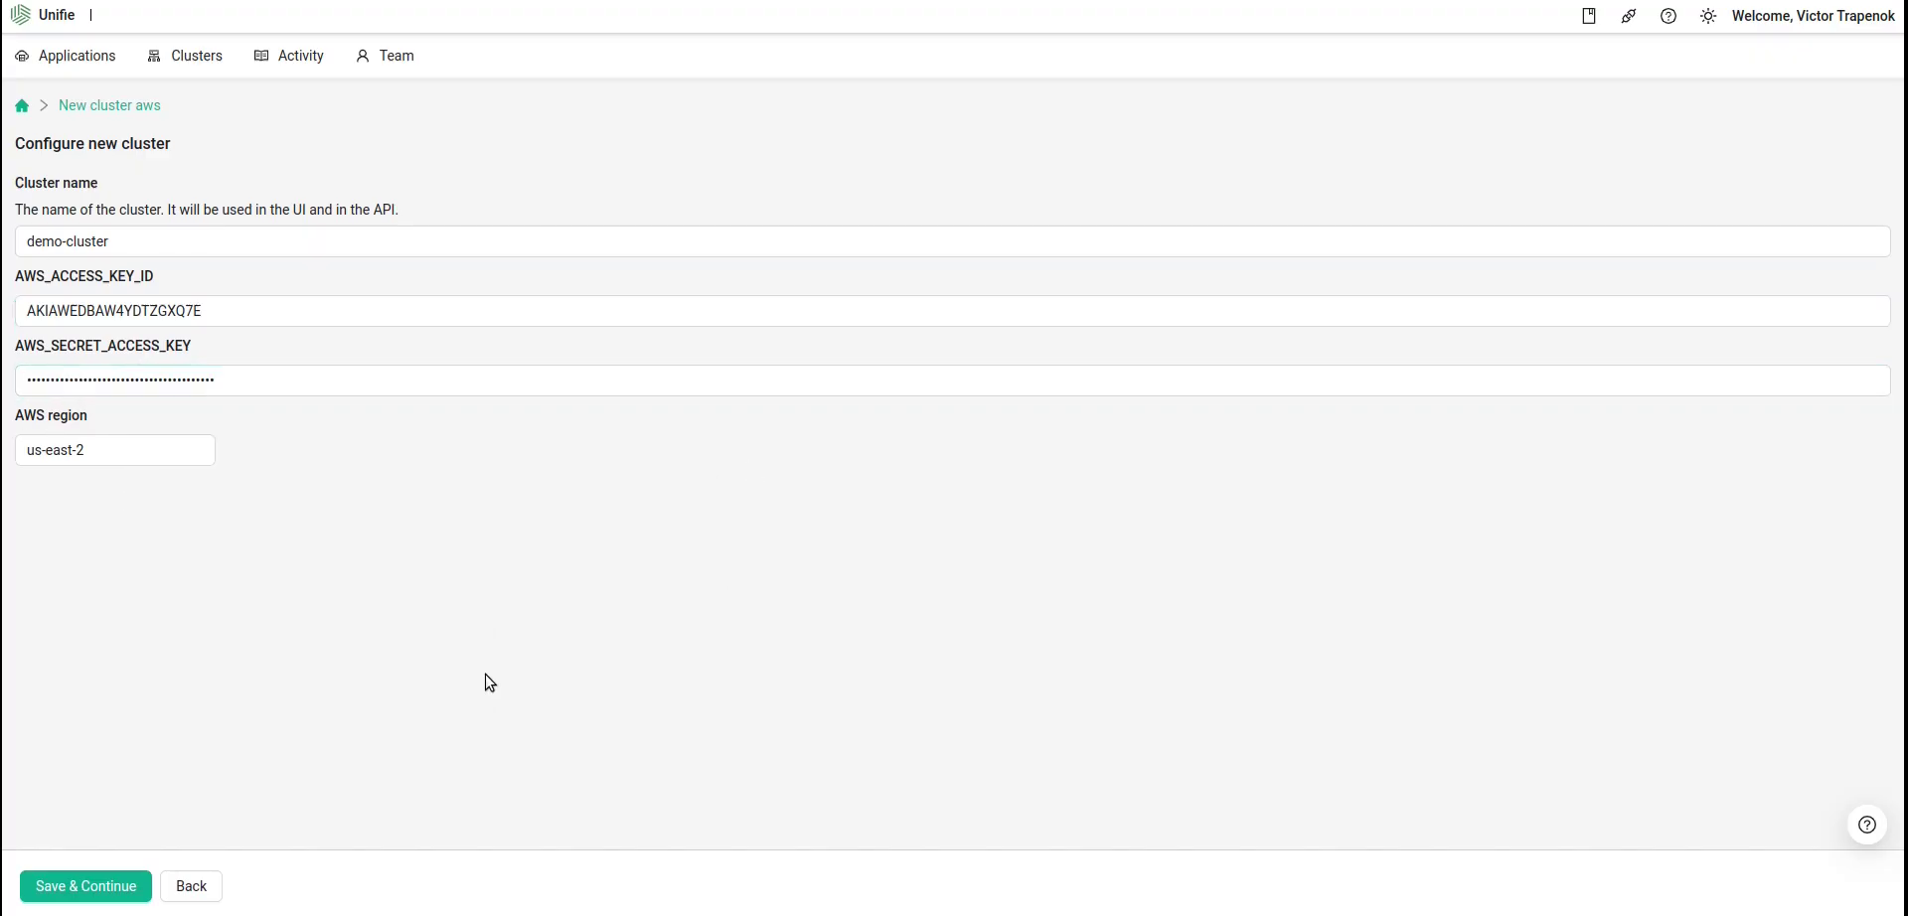
pyautogui.click(97, 893)
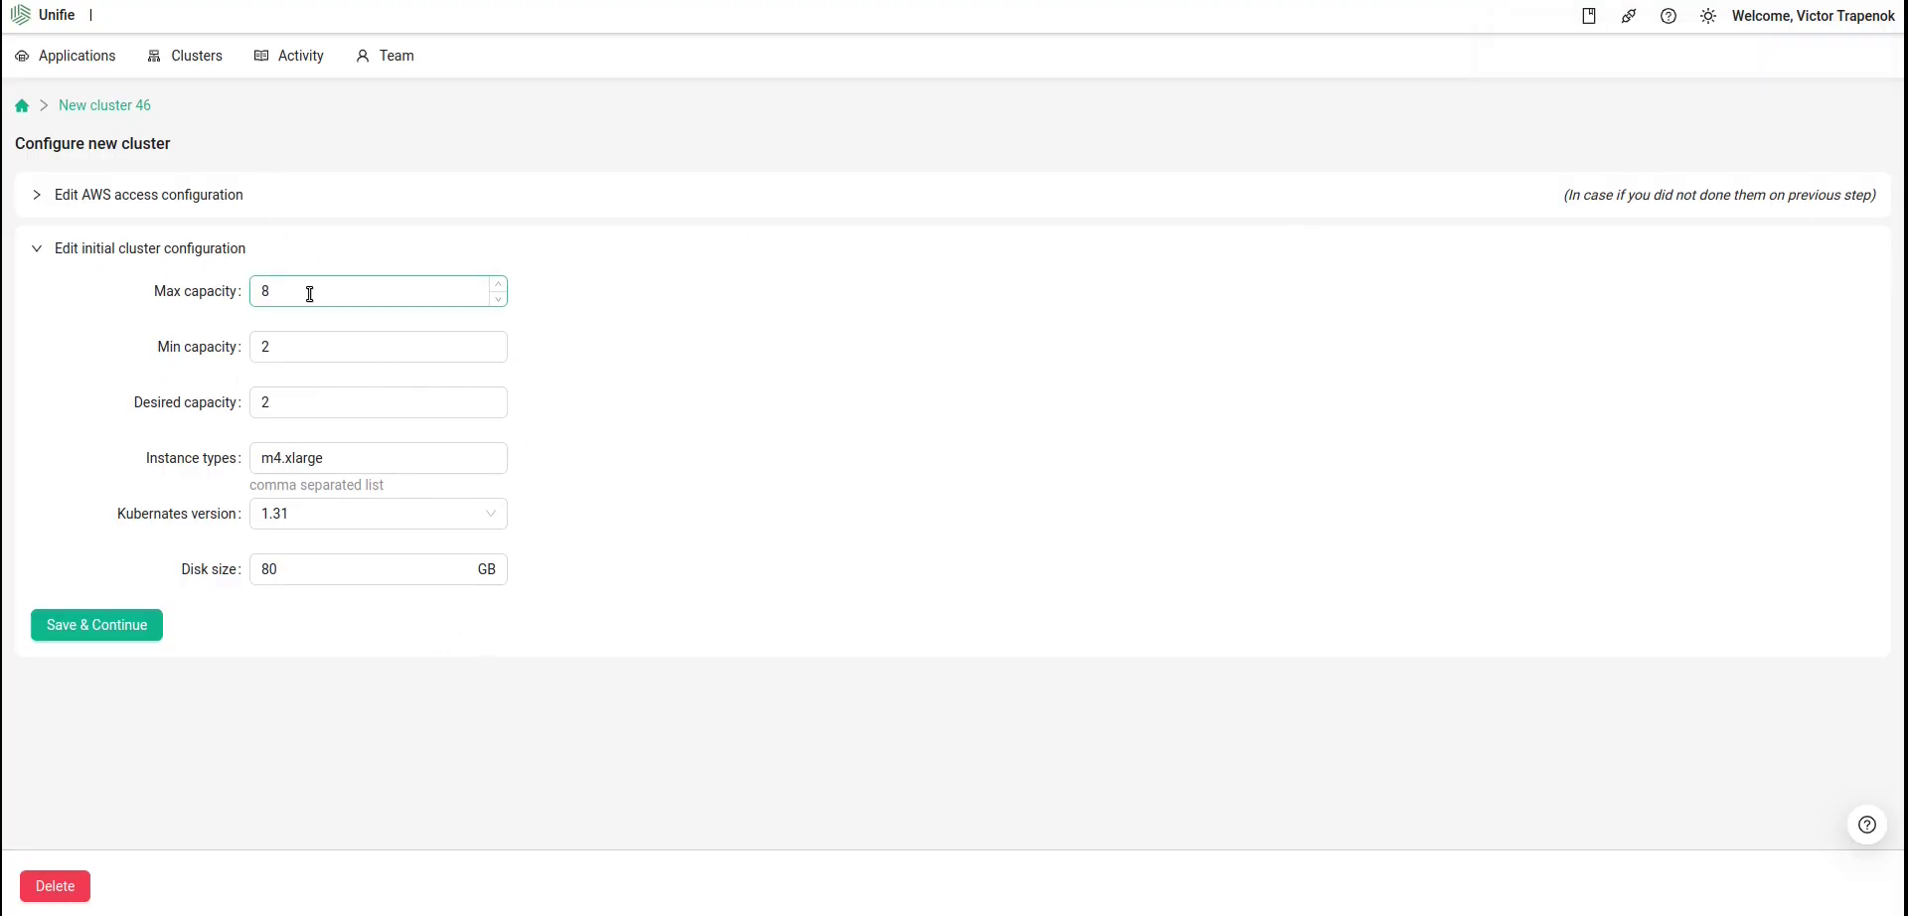
# Review the default capacity, instance type and Kubernetes version settings, and save the initial cluster configuration unchanged
pyautogui.click(340, 298)
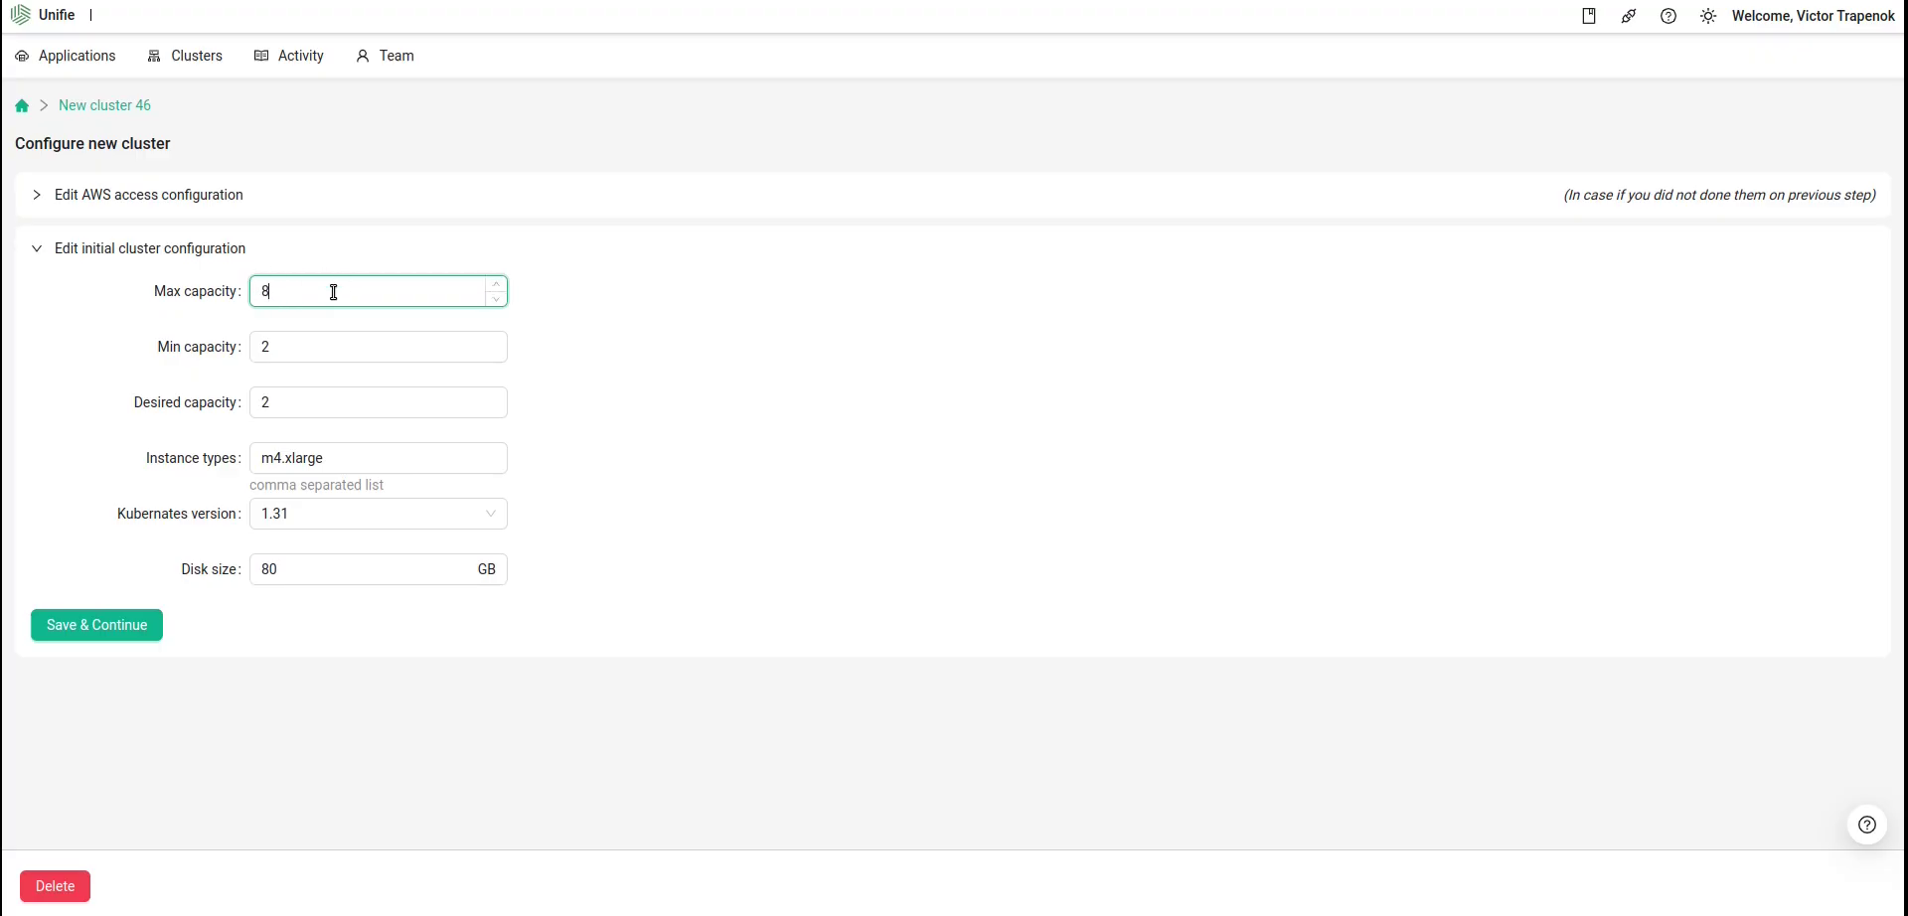
pyautogui.click(284, 352)
pyautogui.moveTo(302, 348); pyautogui.dragTo(226, 352)
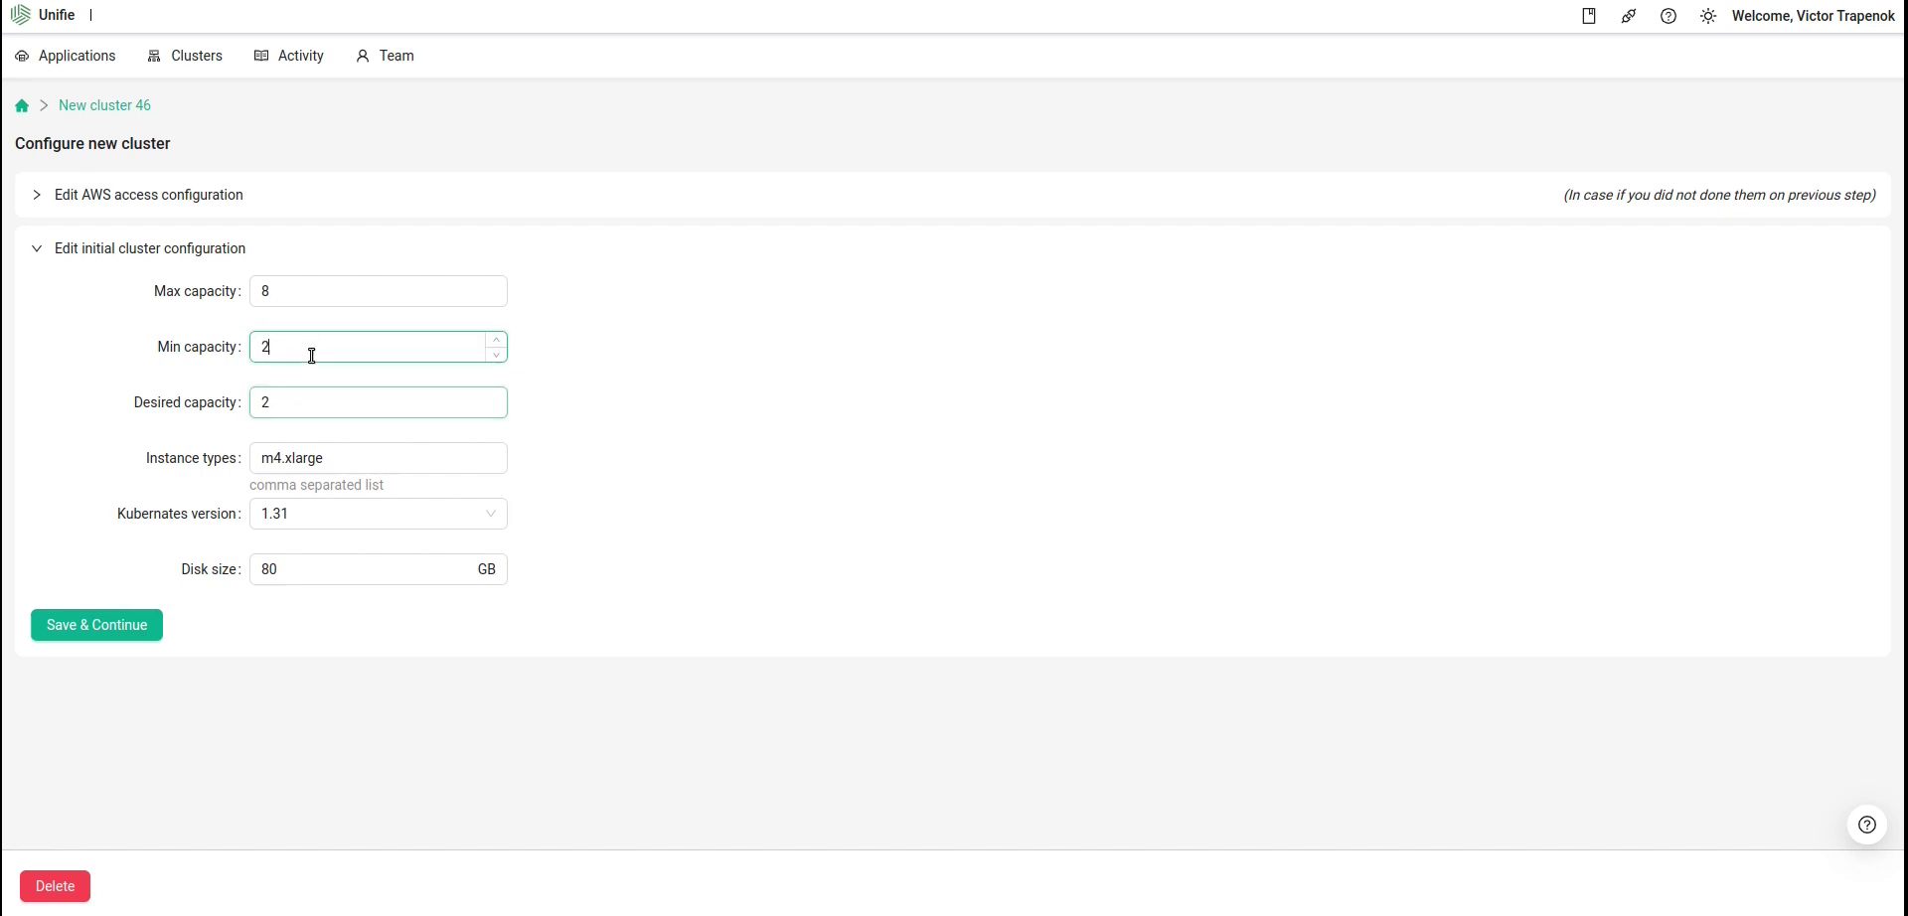
pyautogui.click(328, 292)
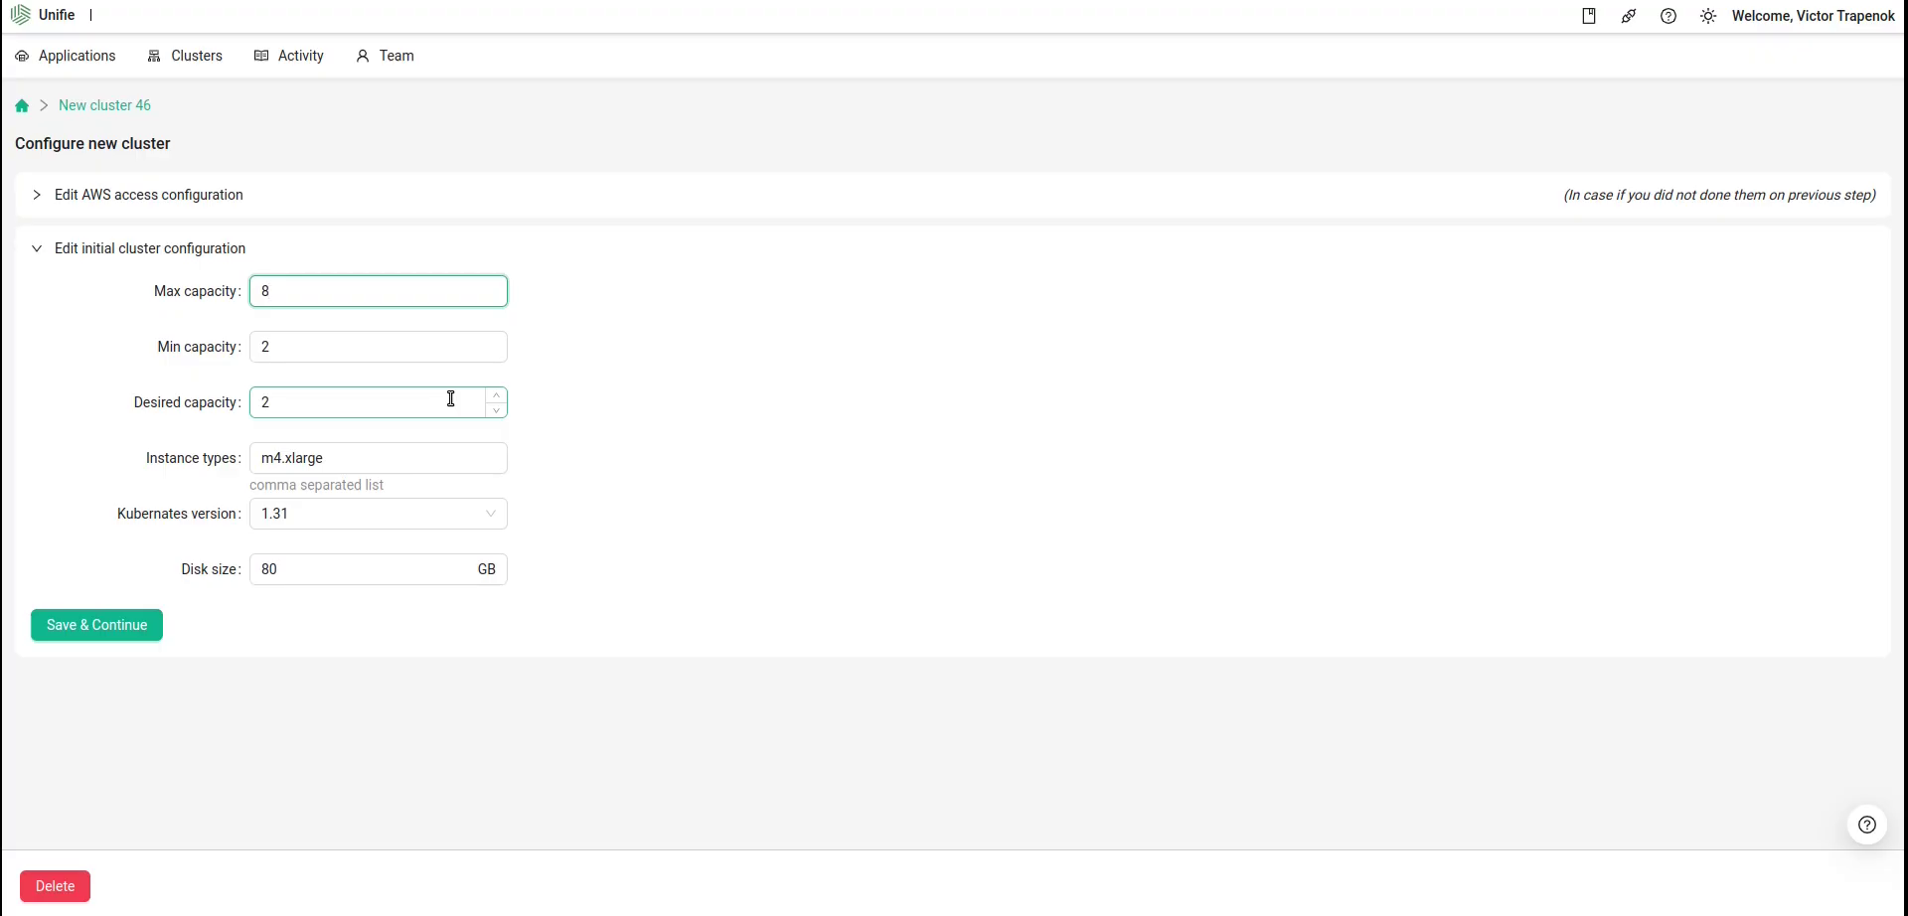
pyautogui.click(734, 465)
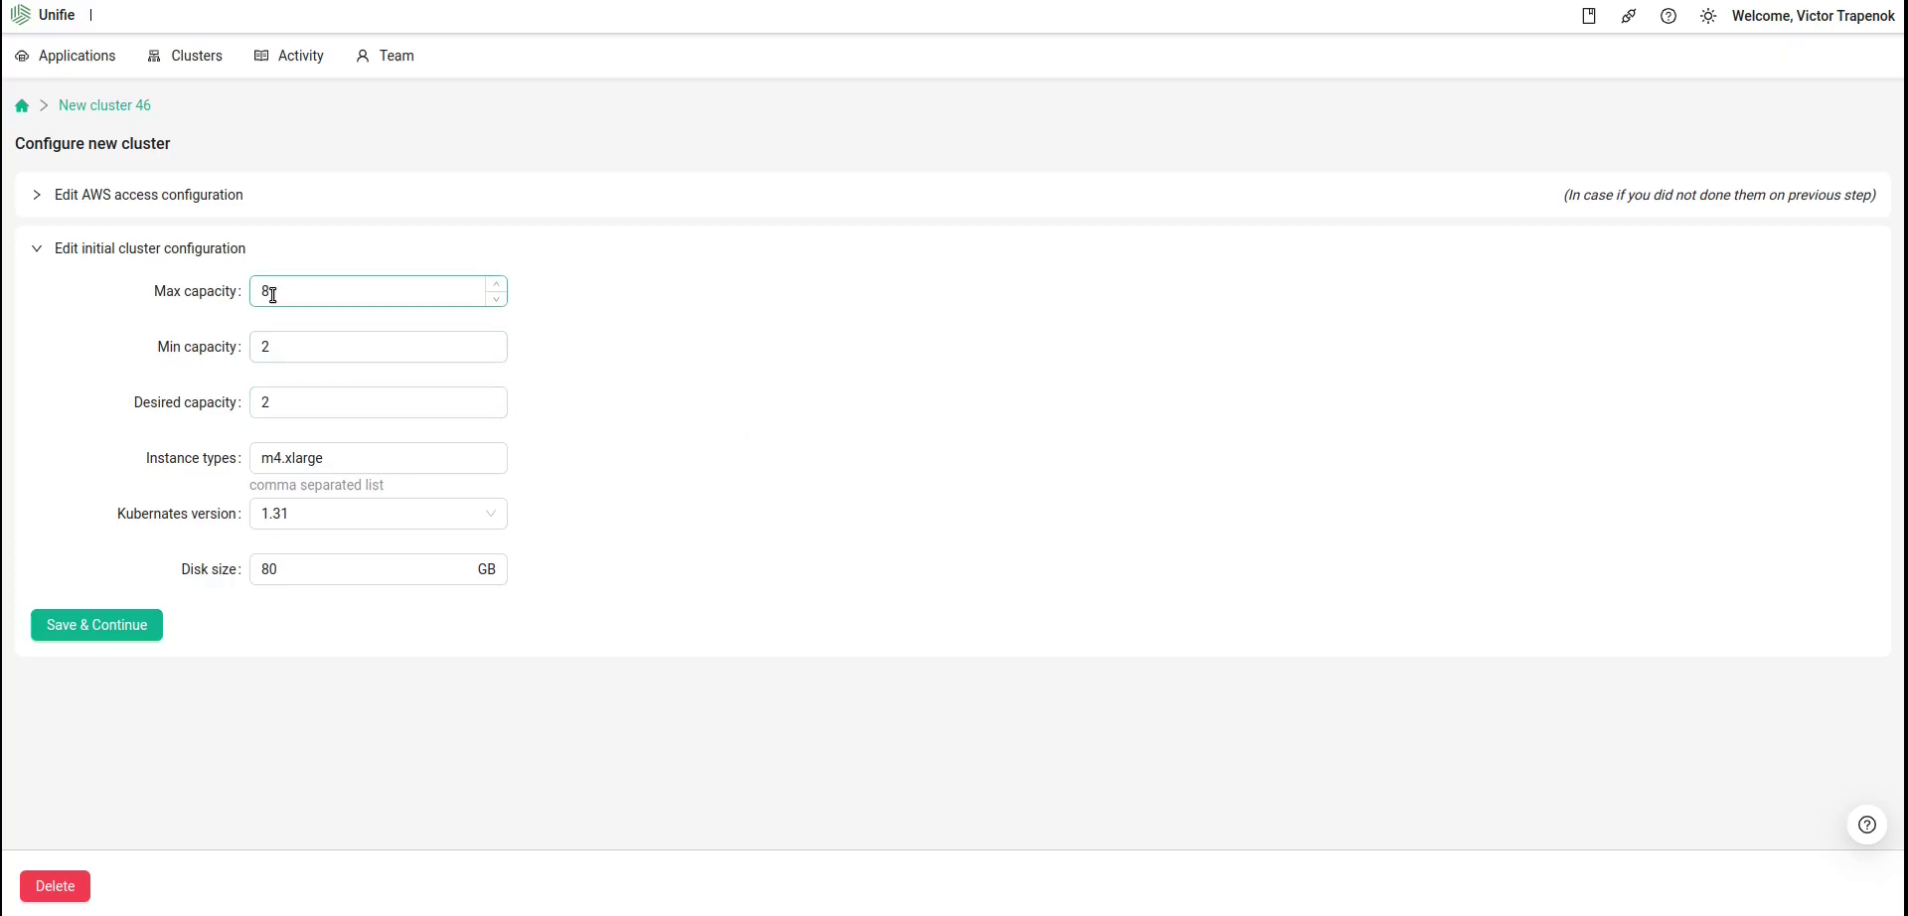
pyautogui.click(338, 455)
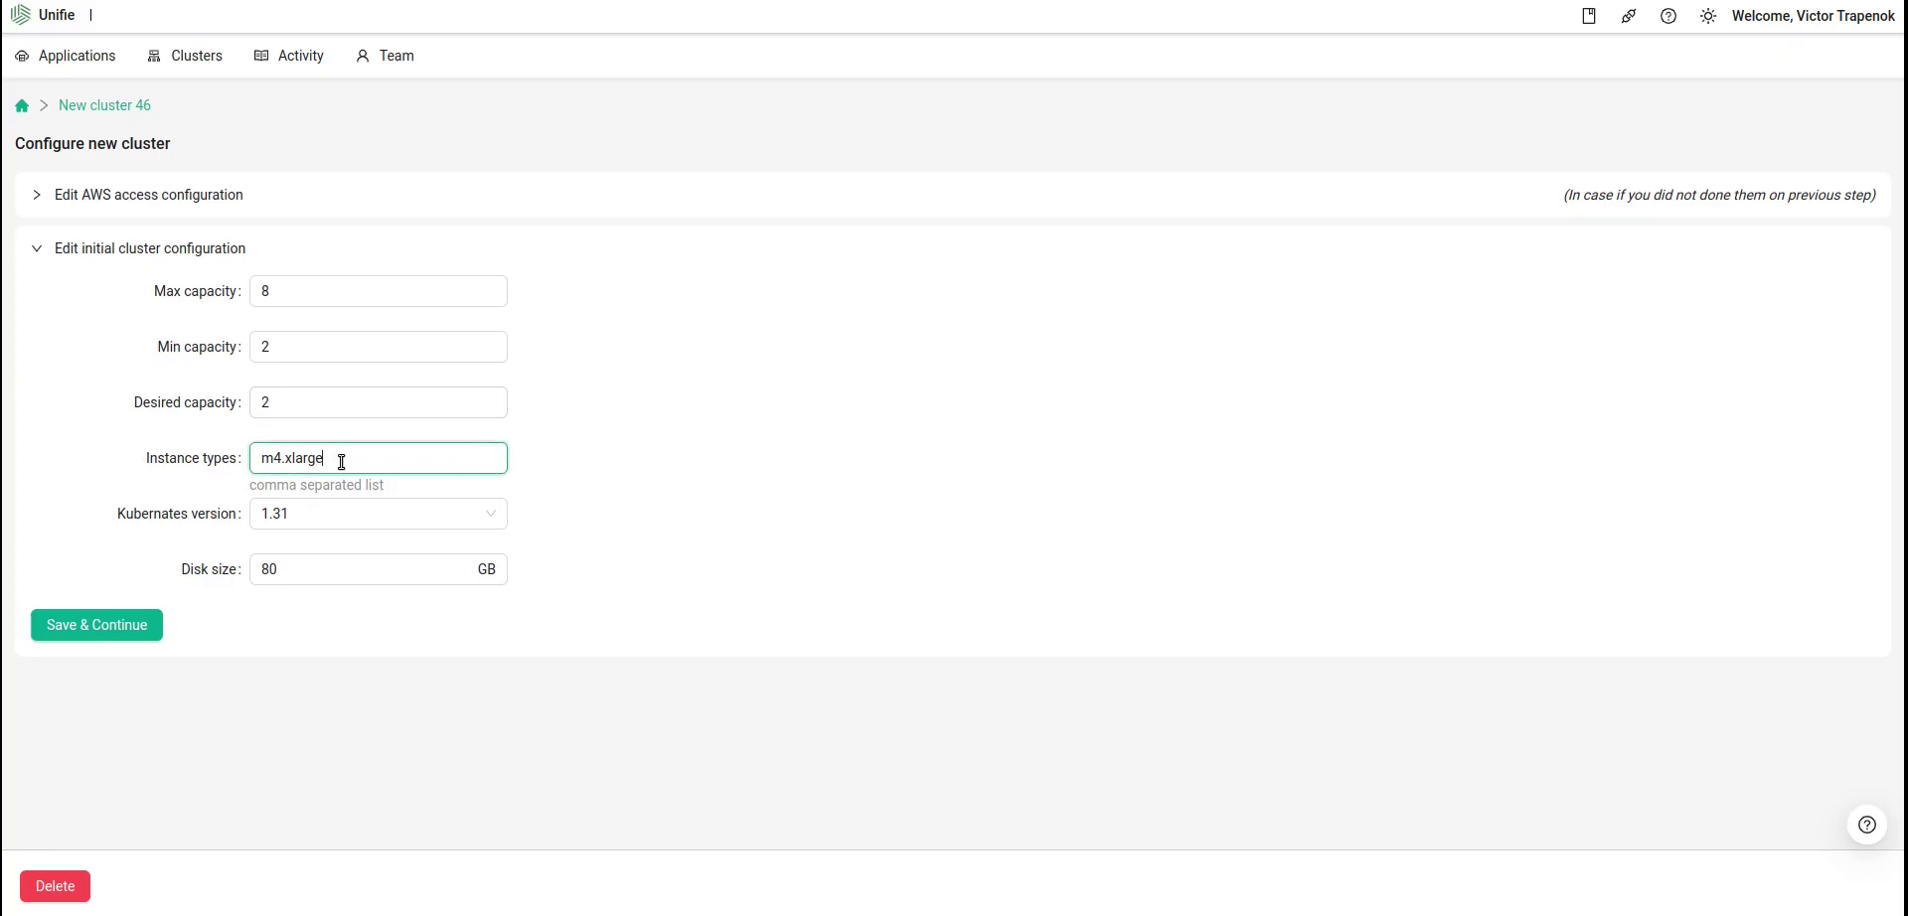
pyautogui.click(338, 515)
pyautogui.click(338, 515)
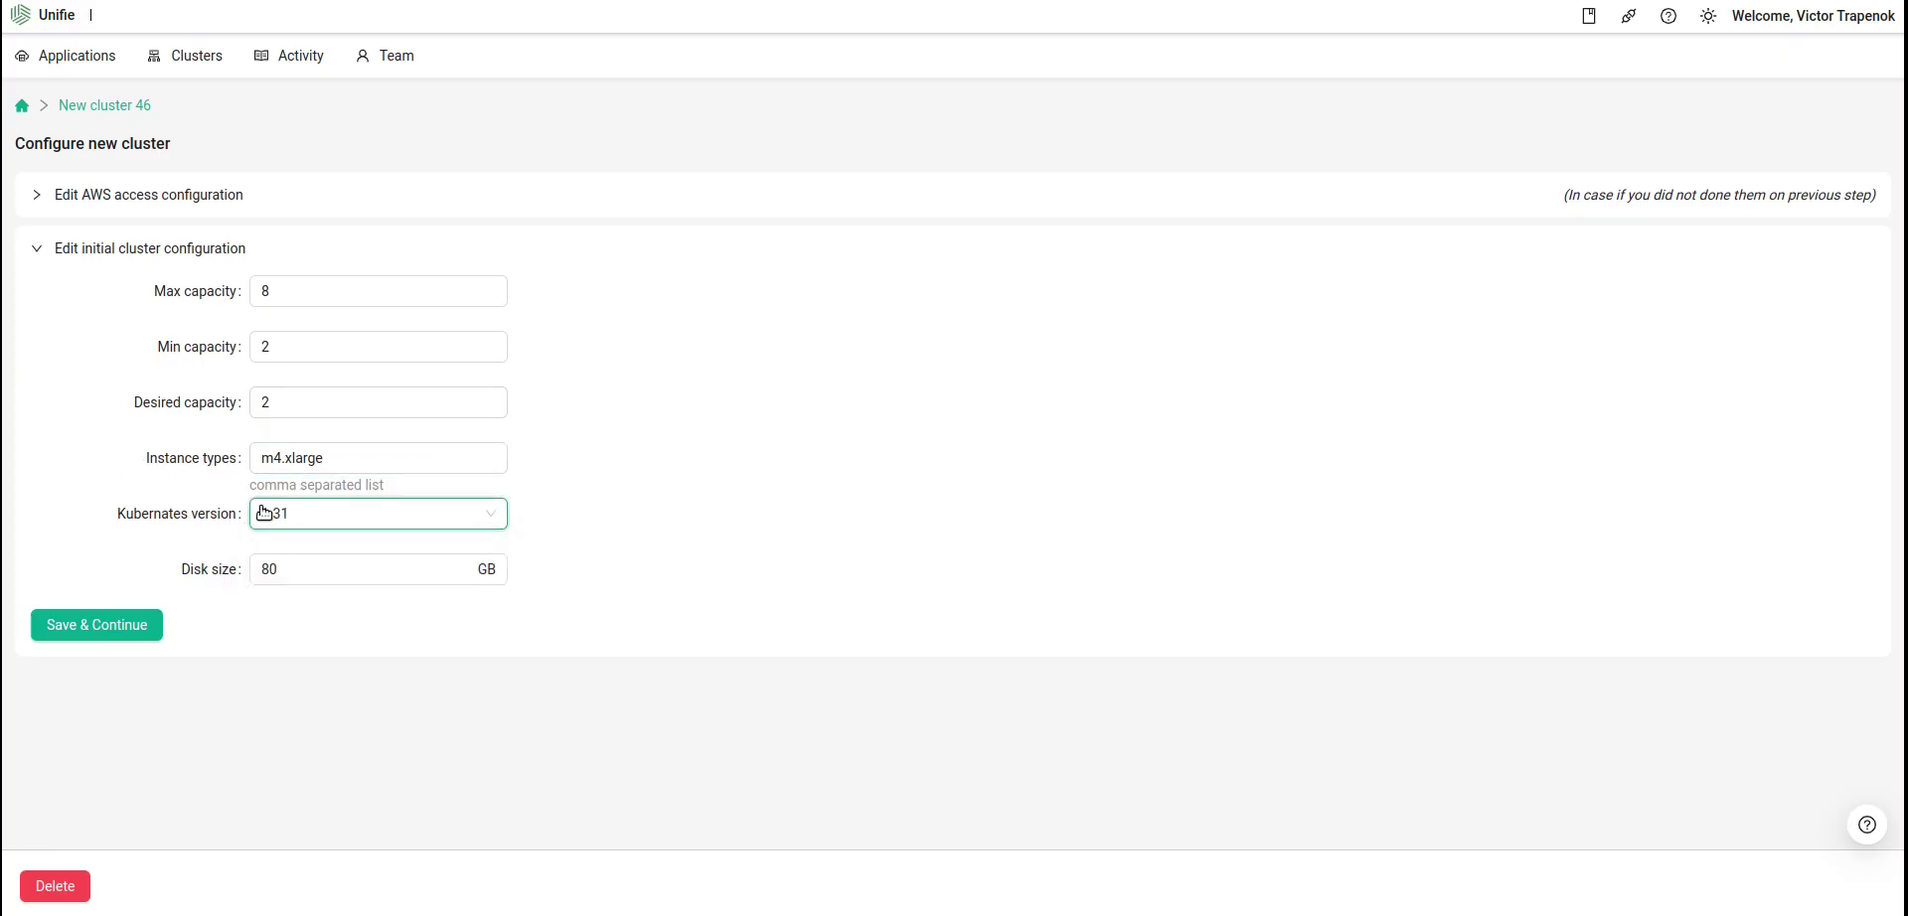
pyautogui.click(124, 624)
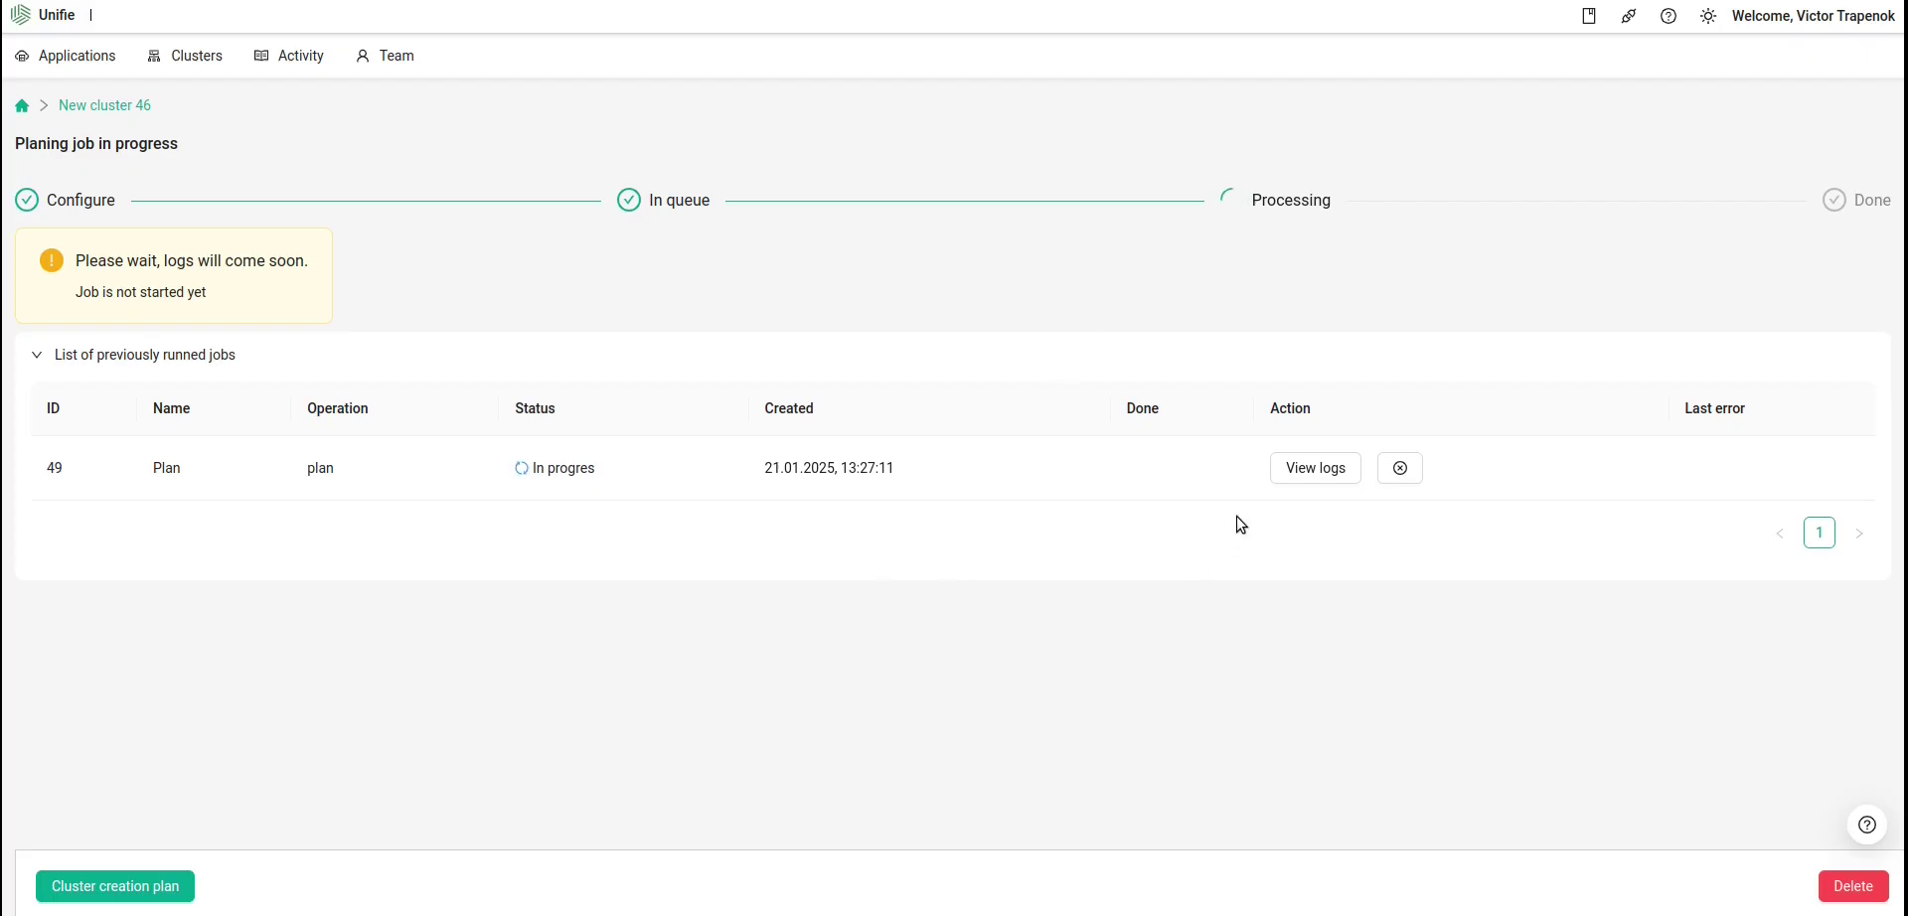
# Check the logs of the running Plan job and the status of the cluster configuration plan
pyautogui.click(1312, 476)
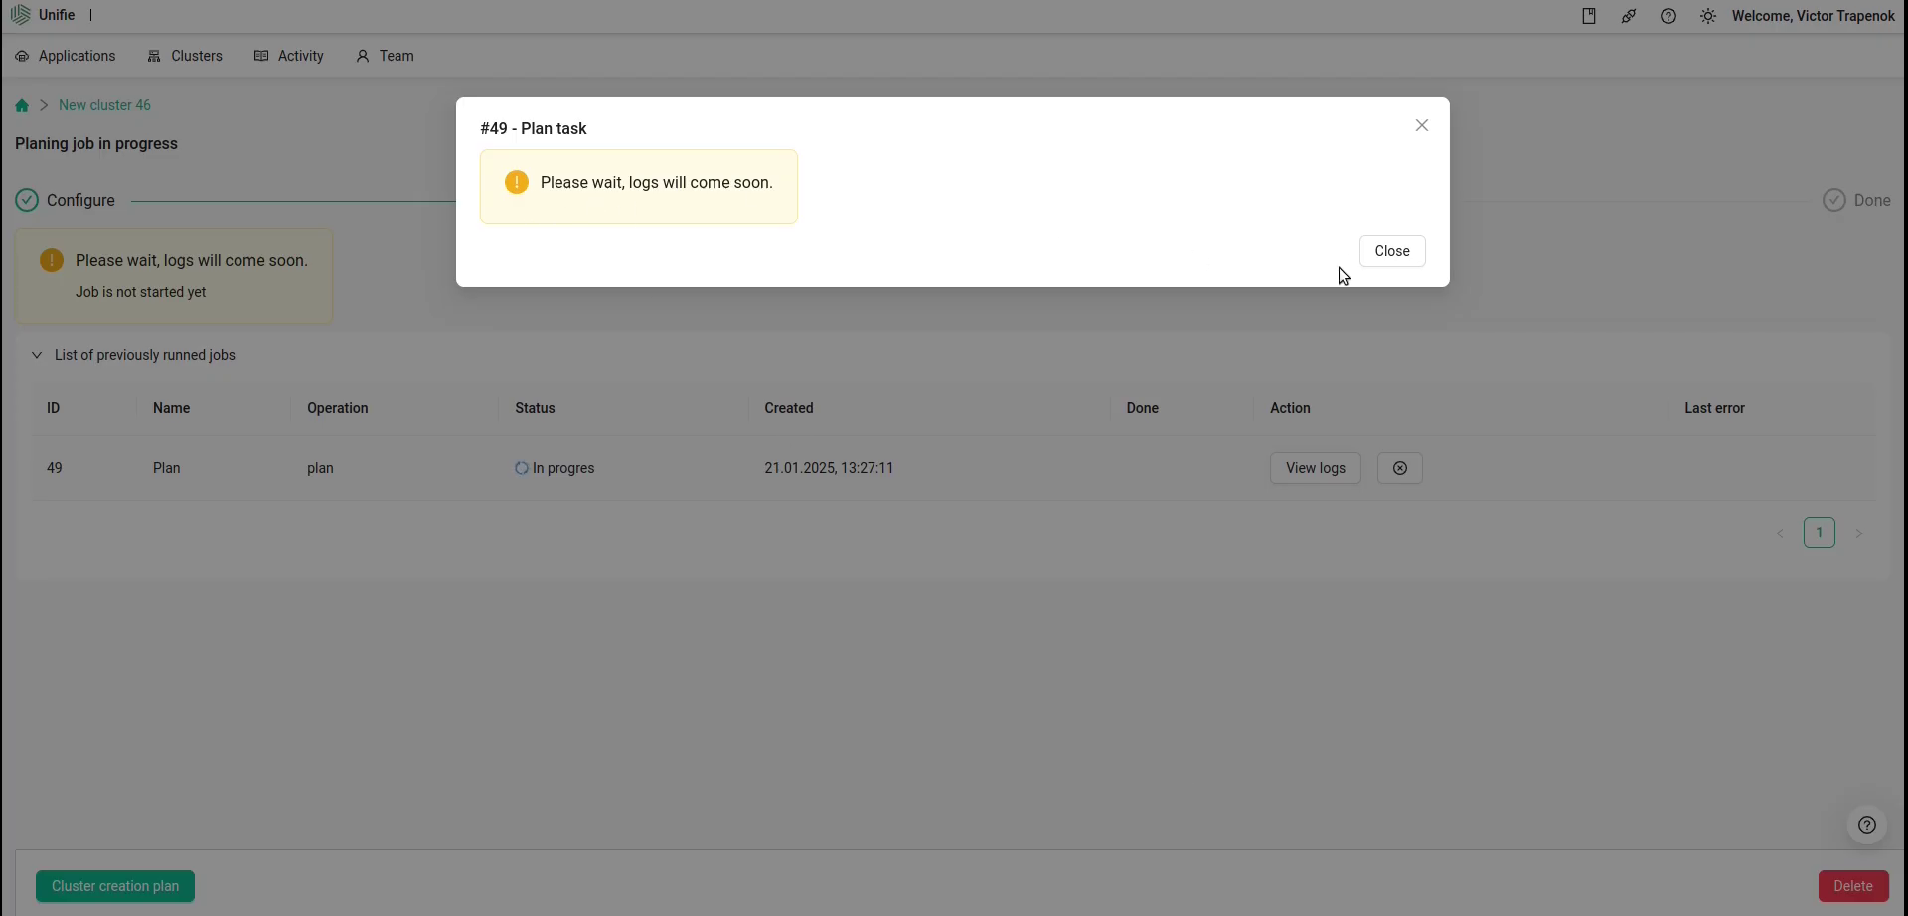
pyautogui.click(1379, 256)
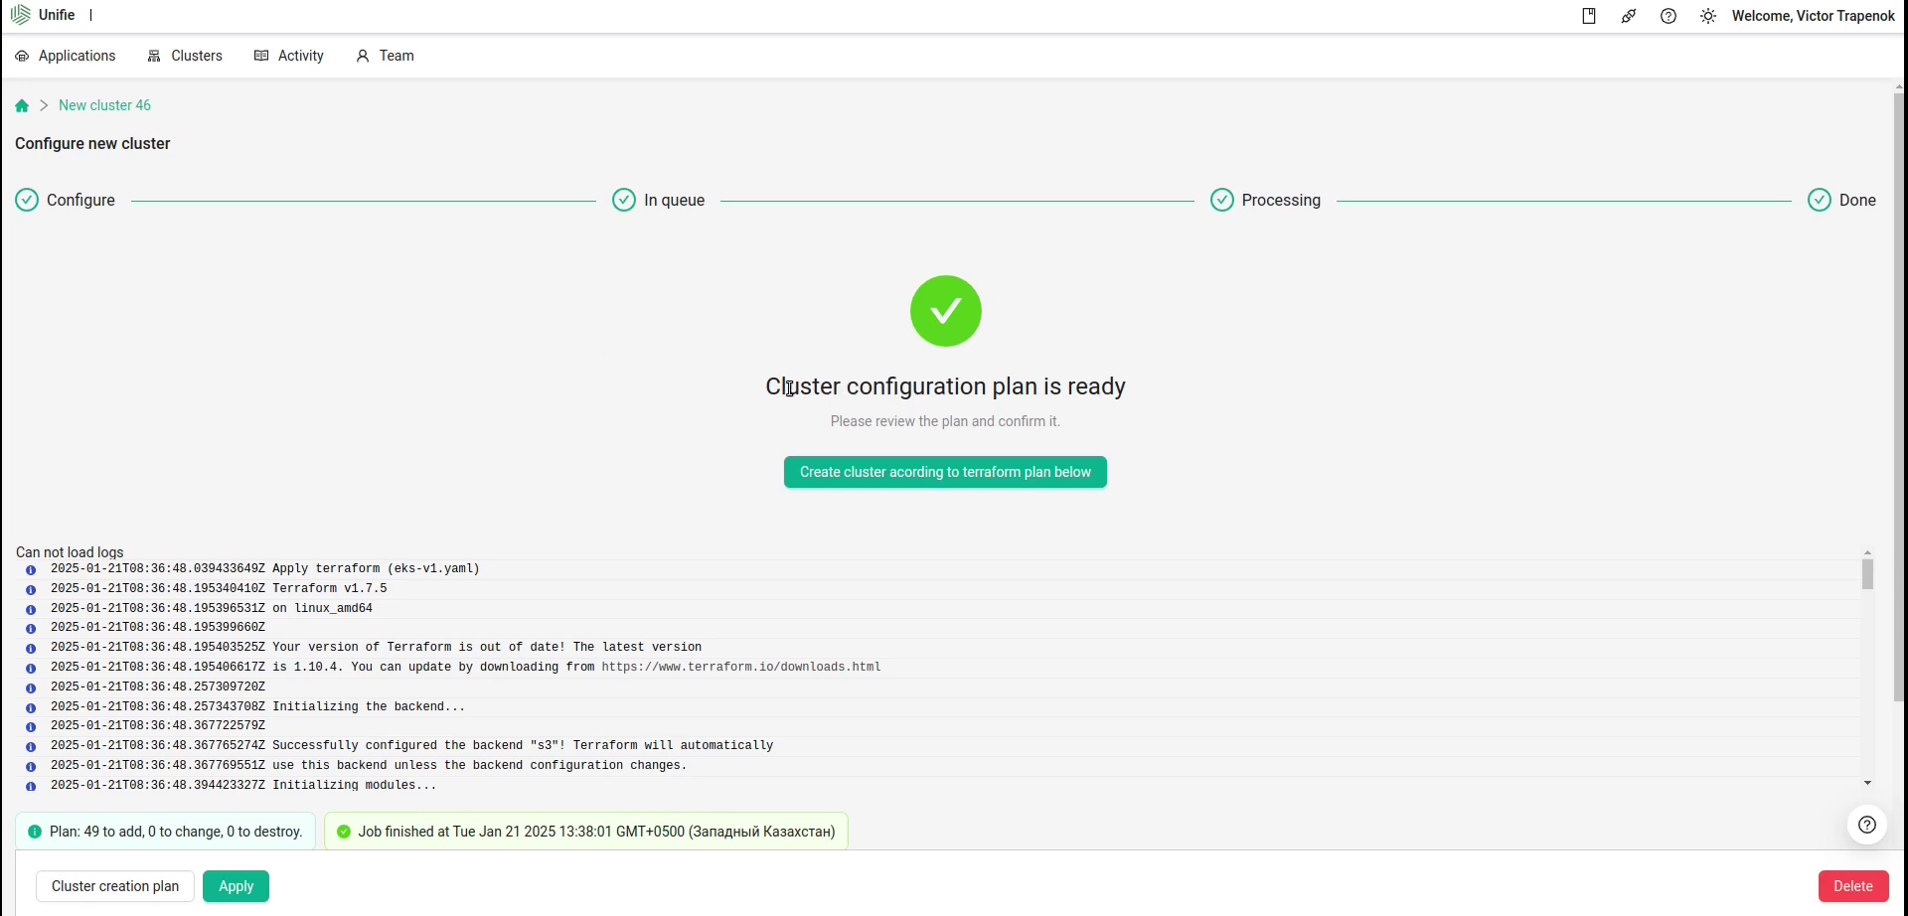
pyautogui.moveTo(790, 387); pyautogui.dragTo(1065, 386)
pyautogui.doubleClick(1013, 387)
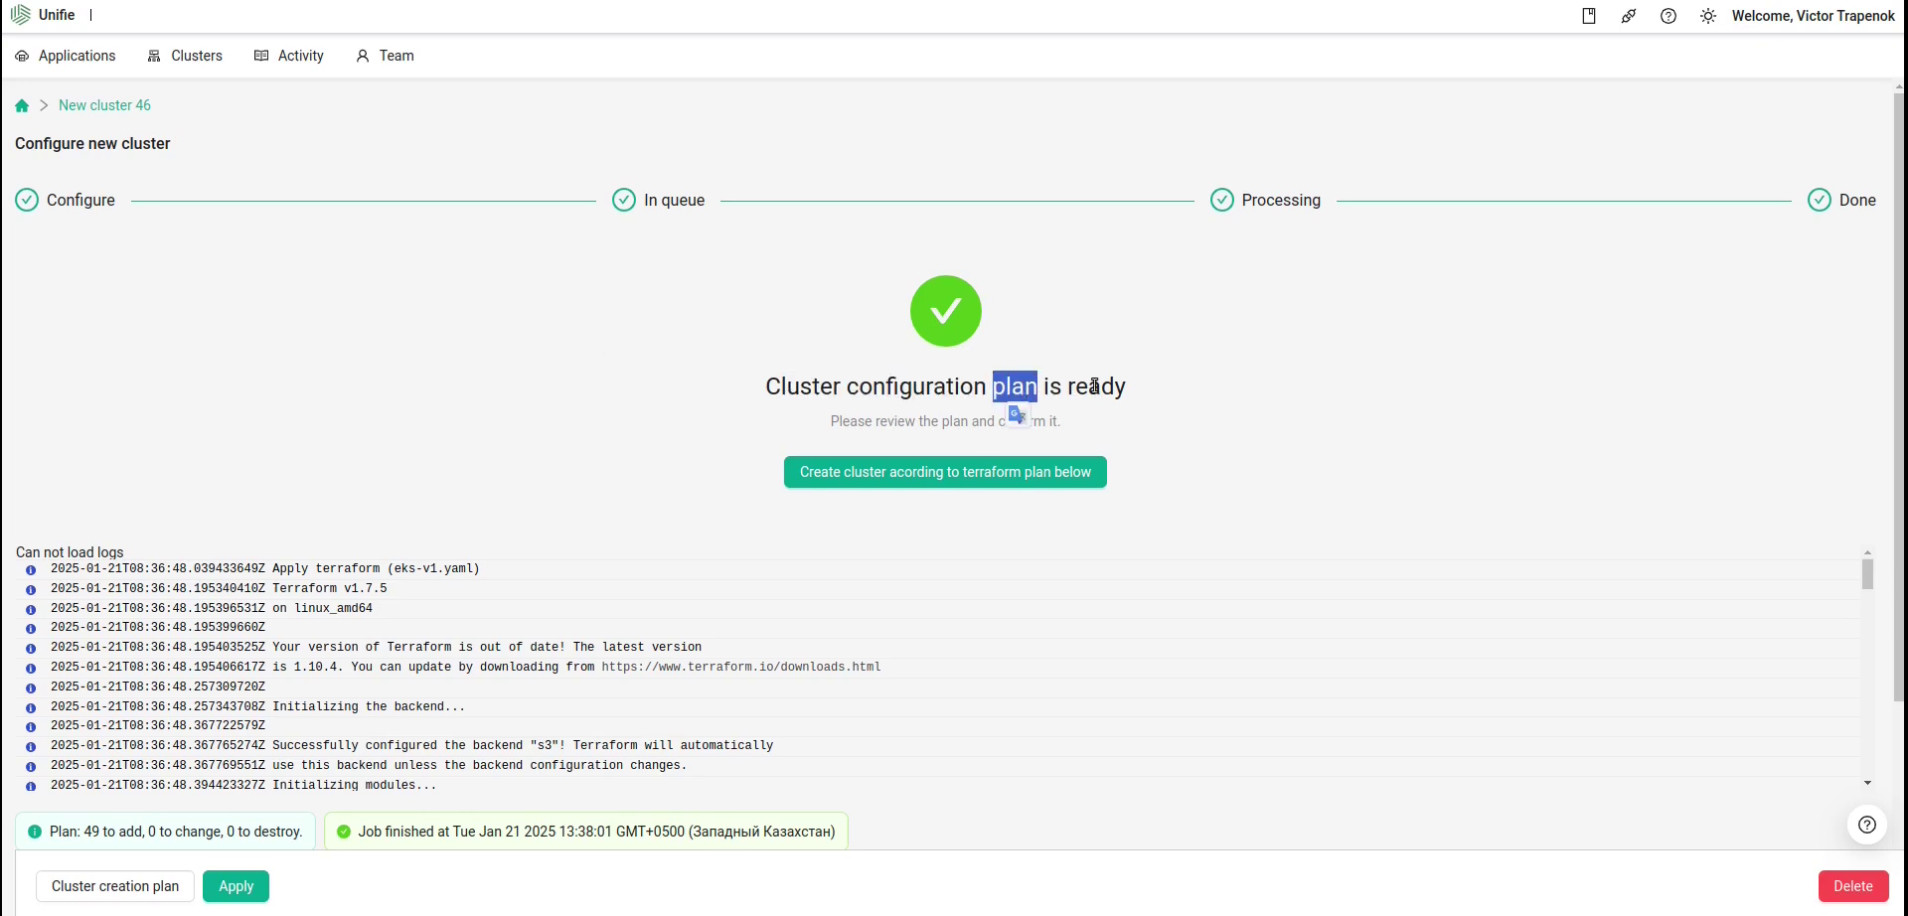
pyautogui.click(1192, 430)
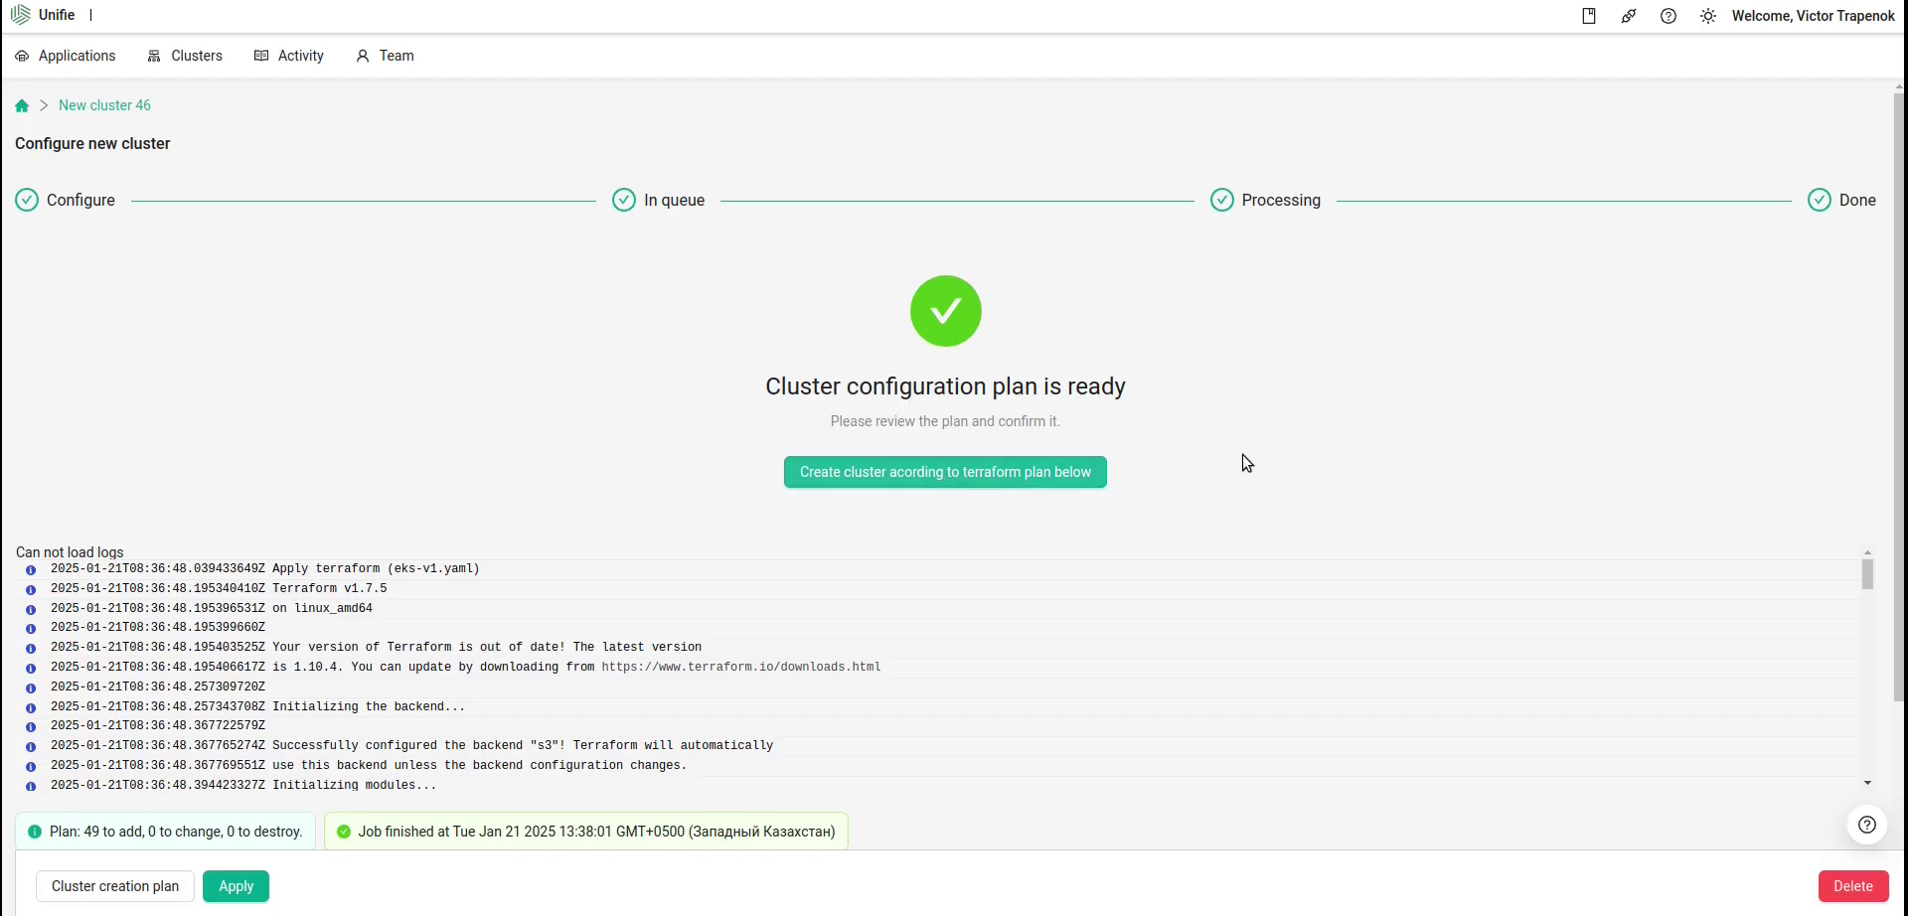
# Examine the Terraform plan log through to its end, including the planned resources and the summary of changes
pyautogui.scroll(-3, 959, 286)
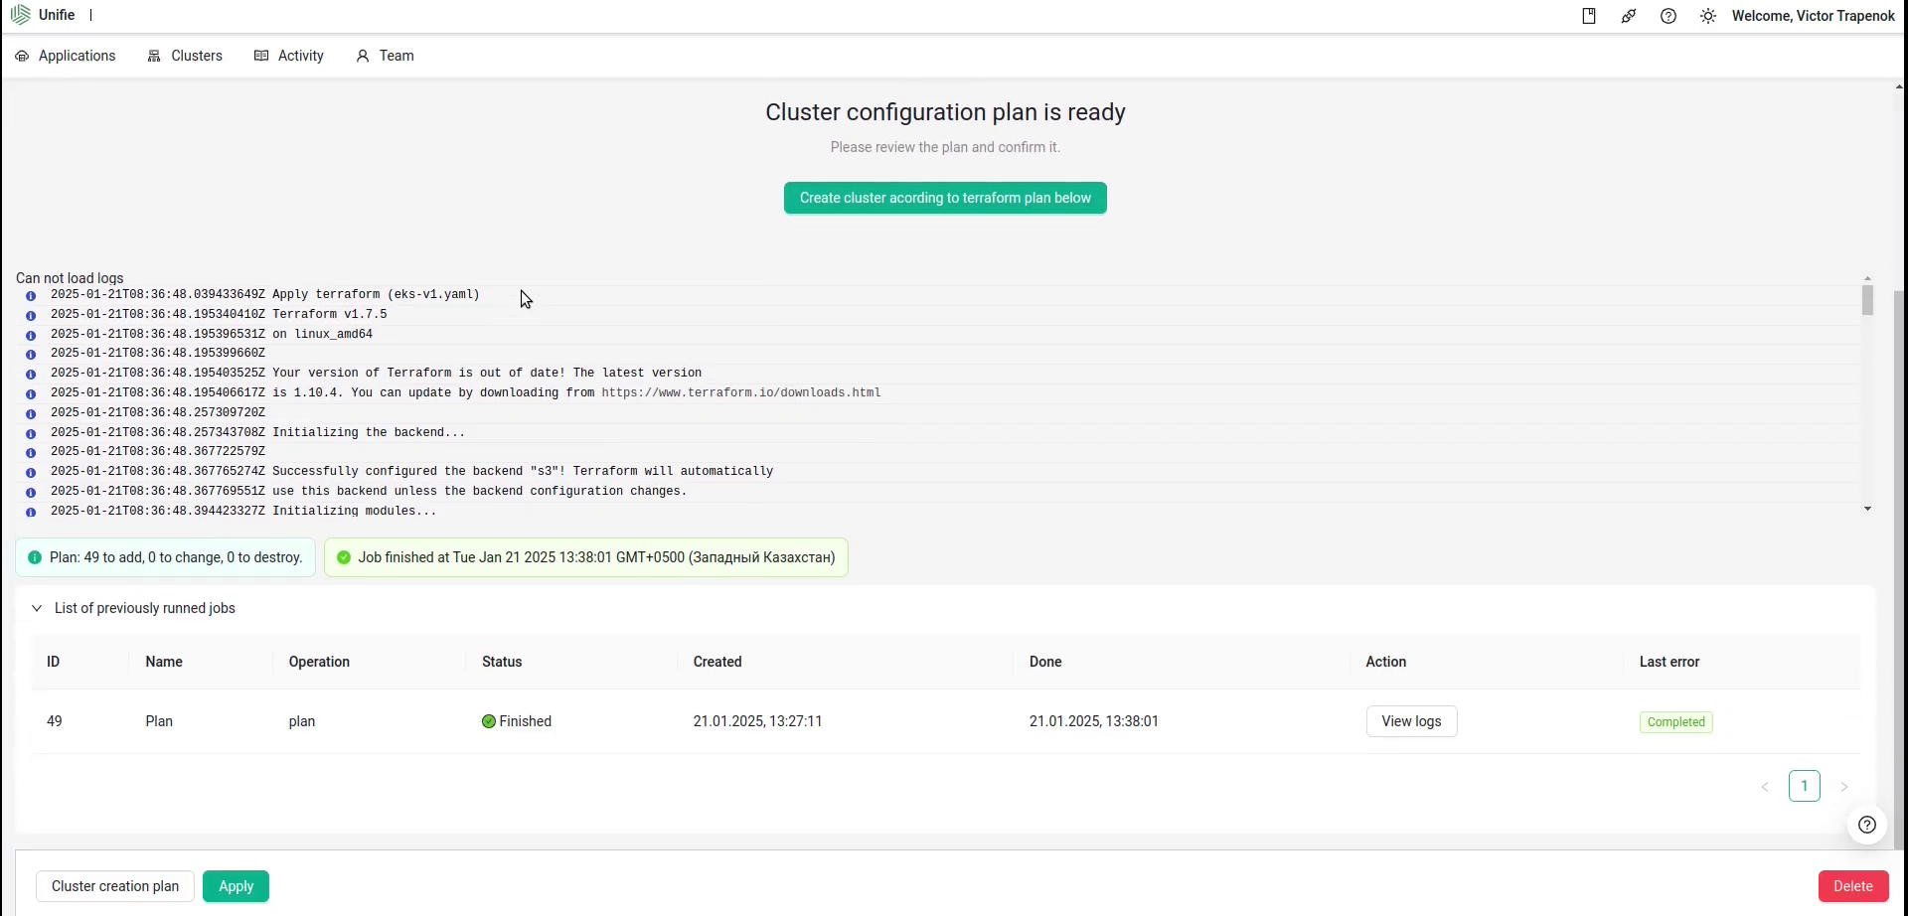
pyautogui.scroll(-5, 519, 298)
pyautogui.scroll(-10, 440, 370)
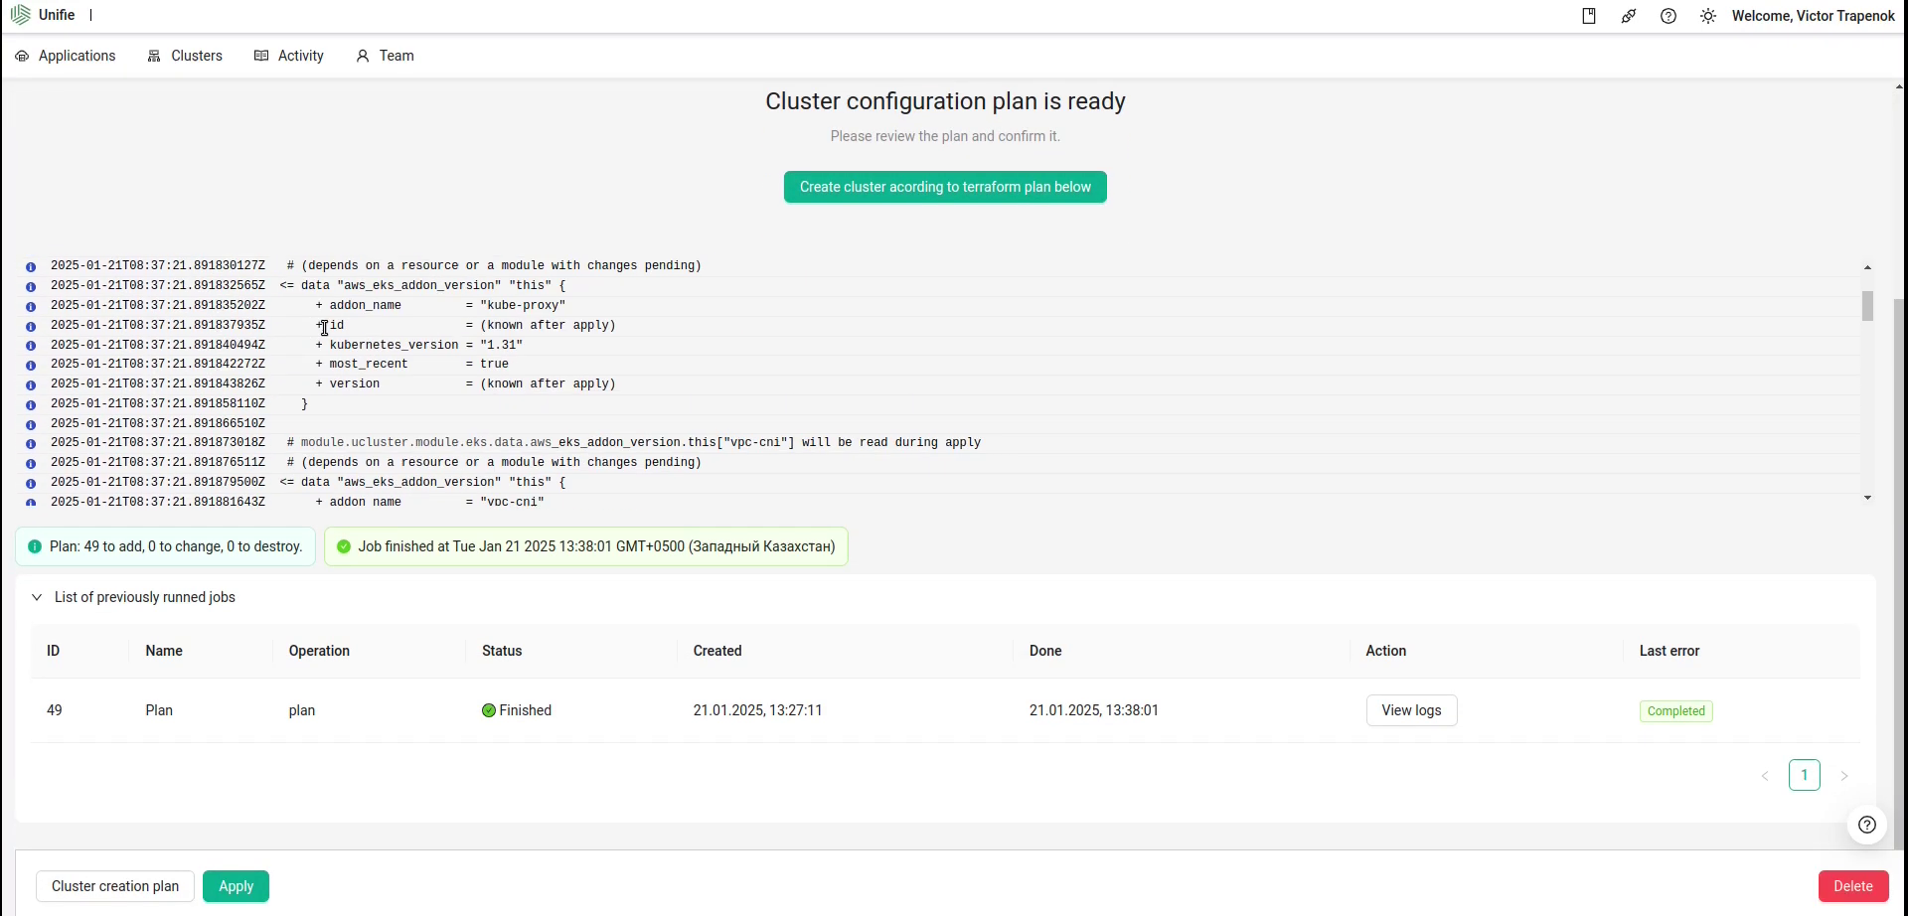
pyautogui.moveTo(289, 353); pyautogui.dragTo(589, 437)
pyautogui.click(562, 444)
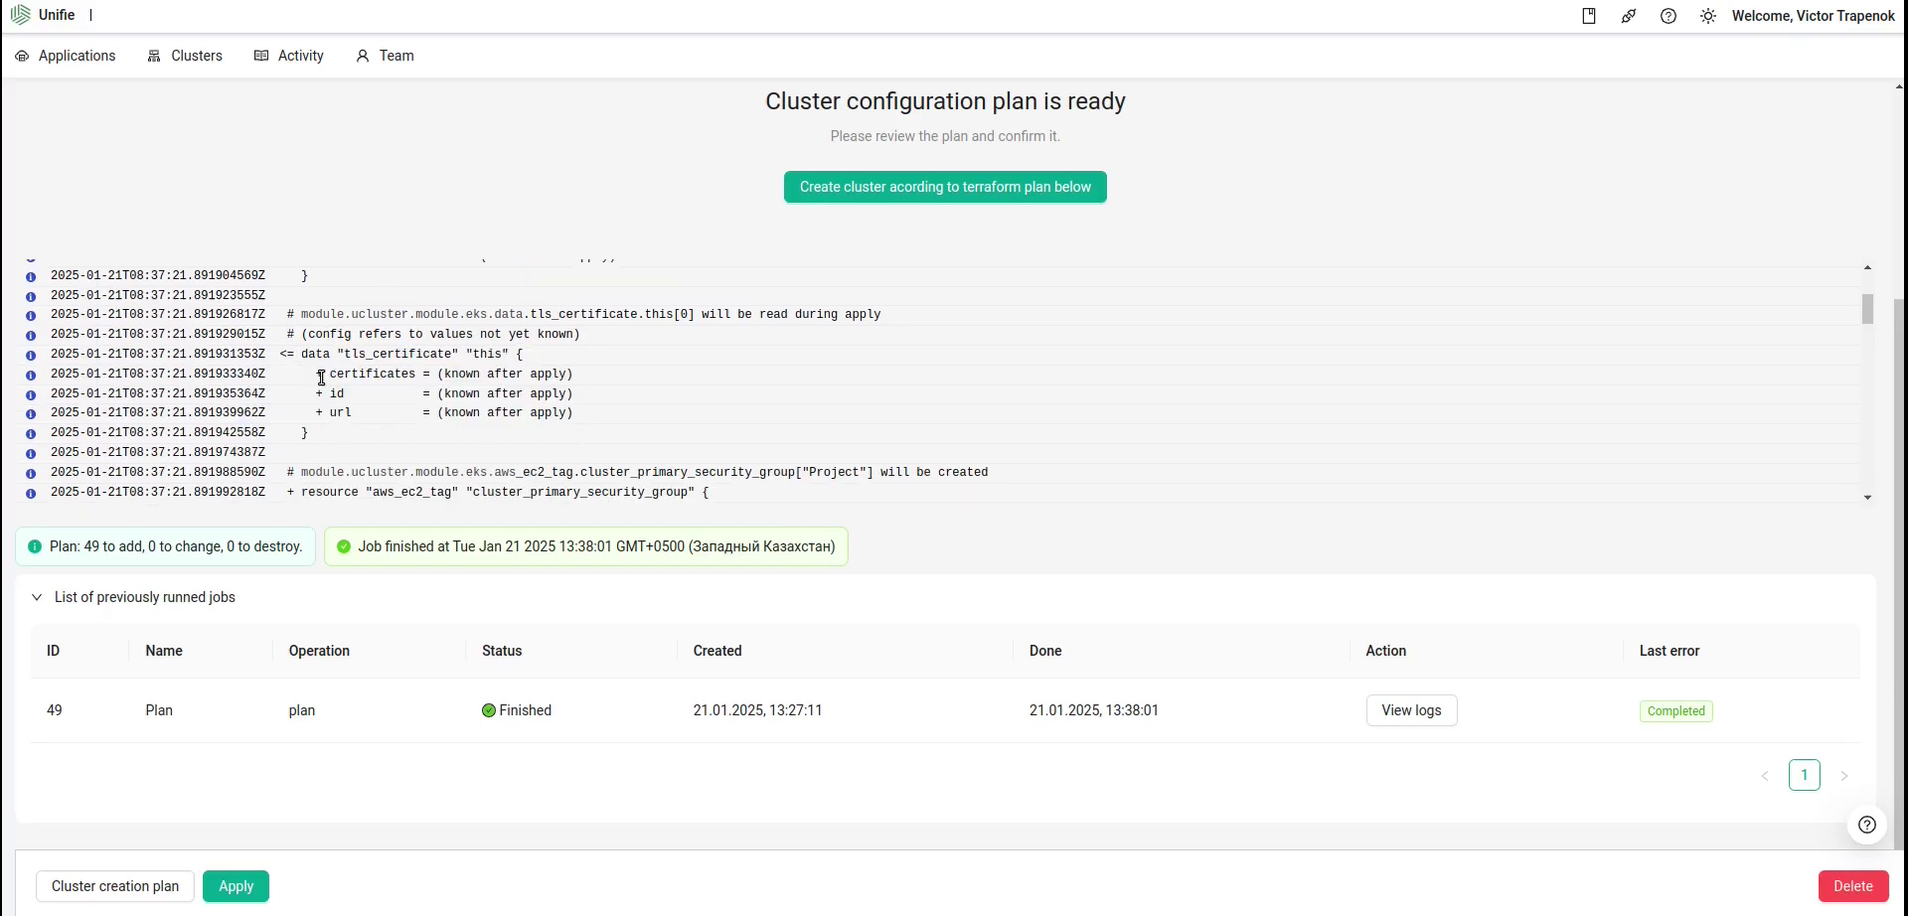
pyautogui.scroll(-5, 412, 378)
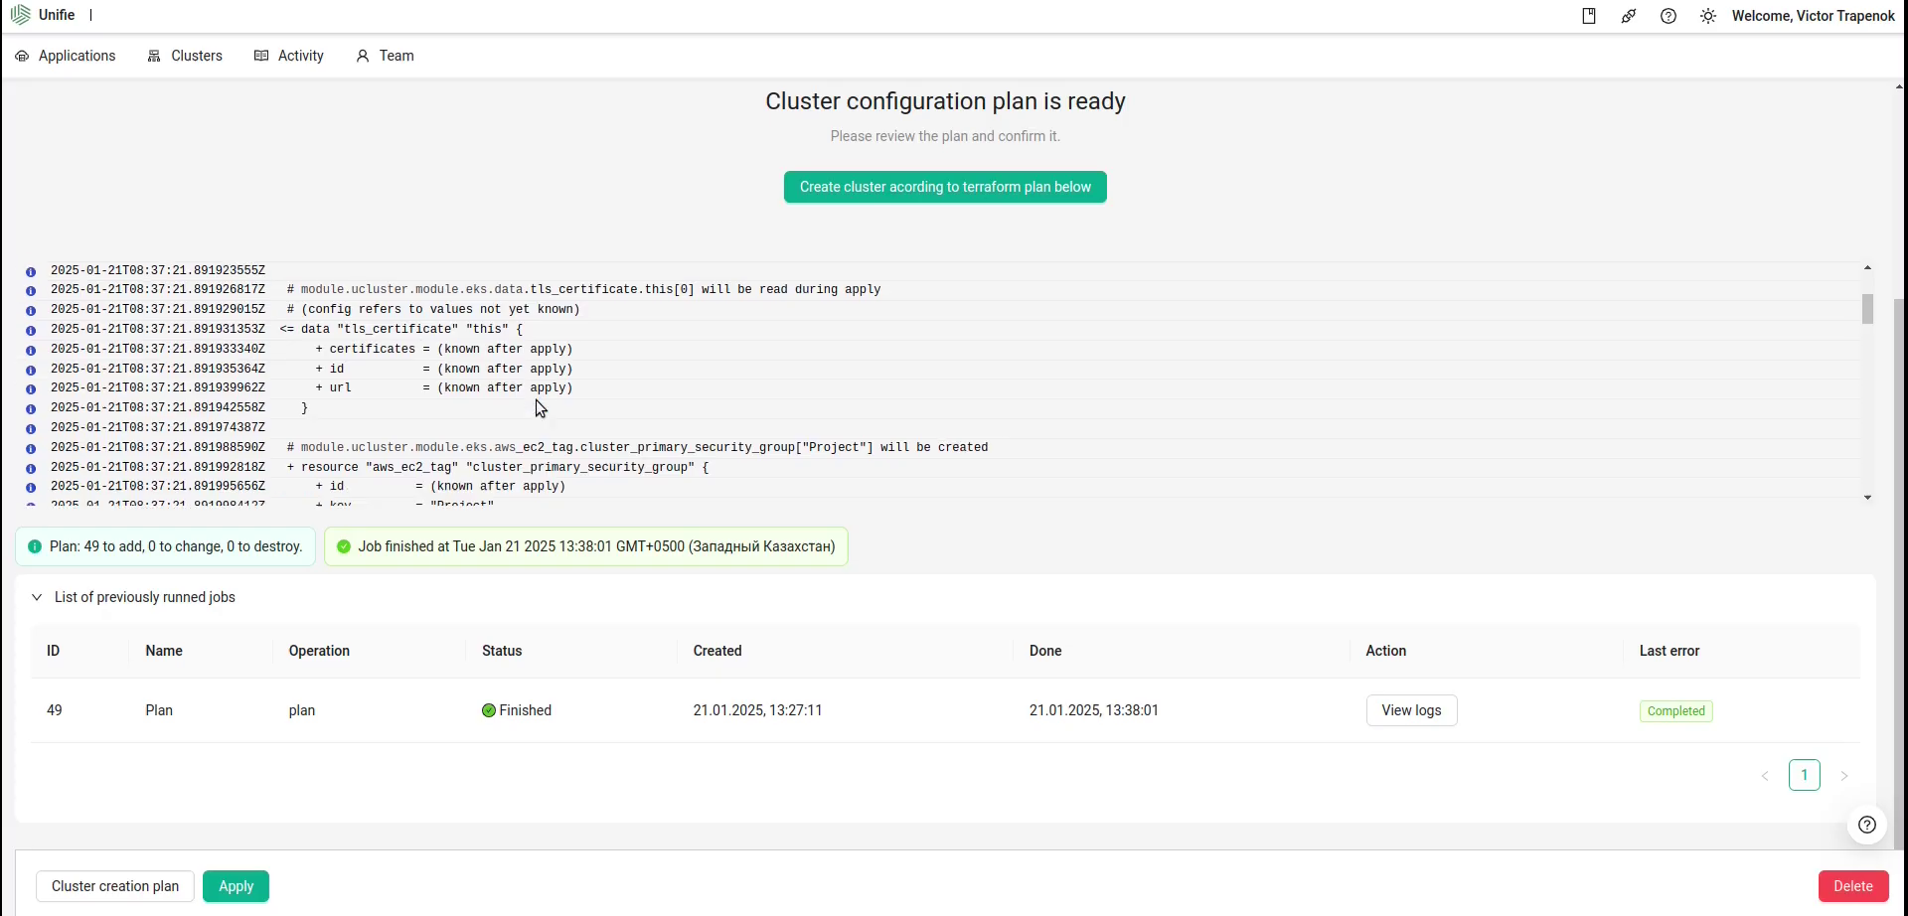
pyautogui.scroll(-10, 367, 360)
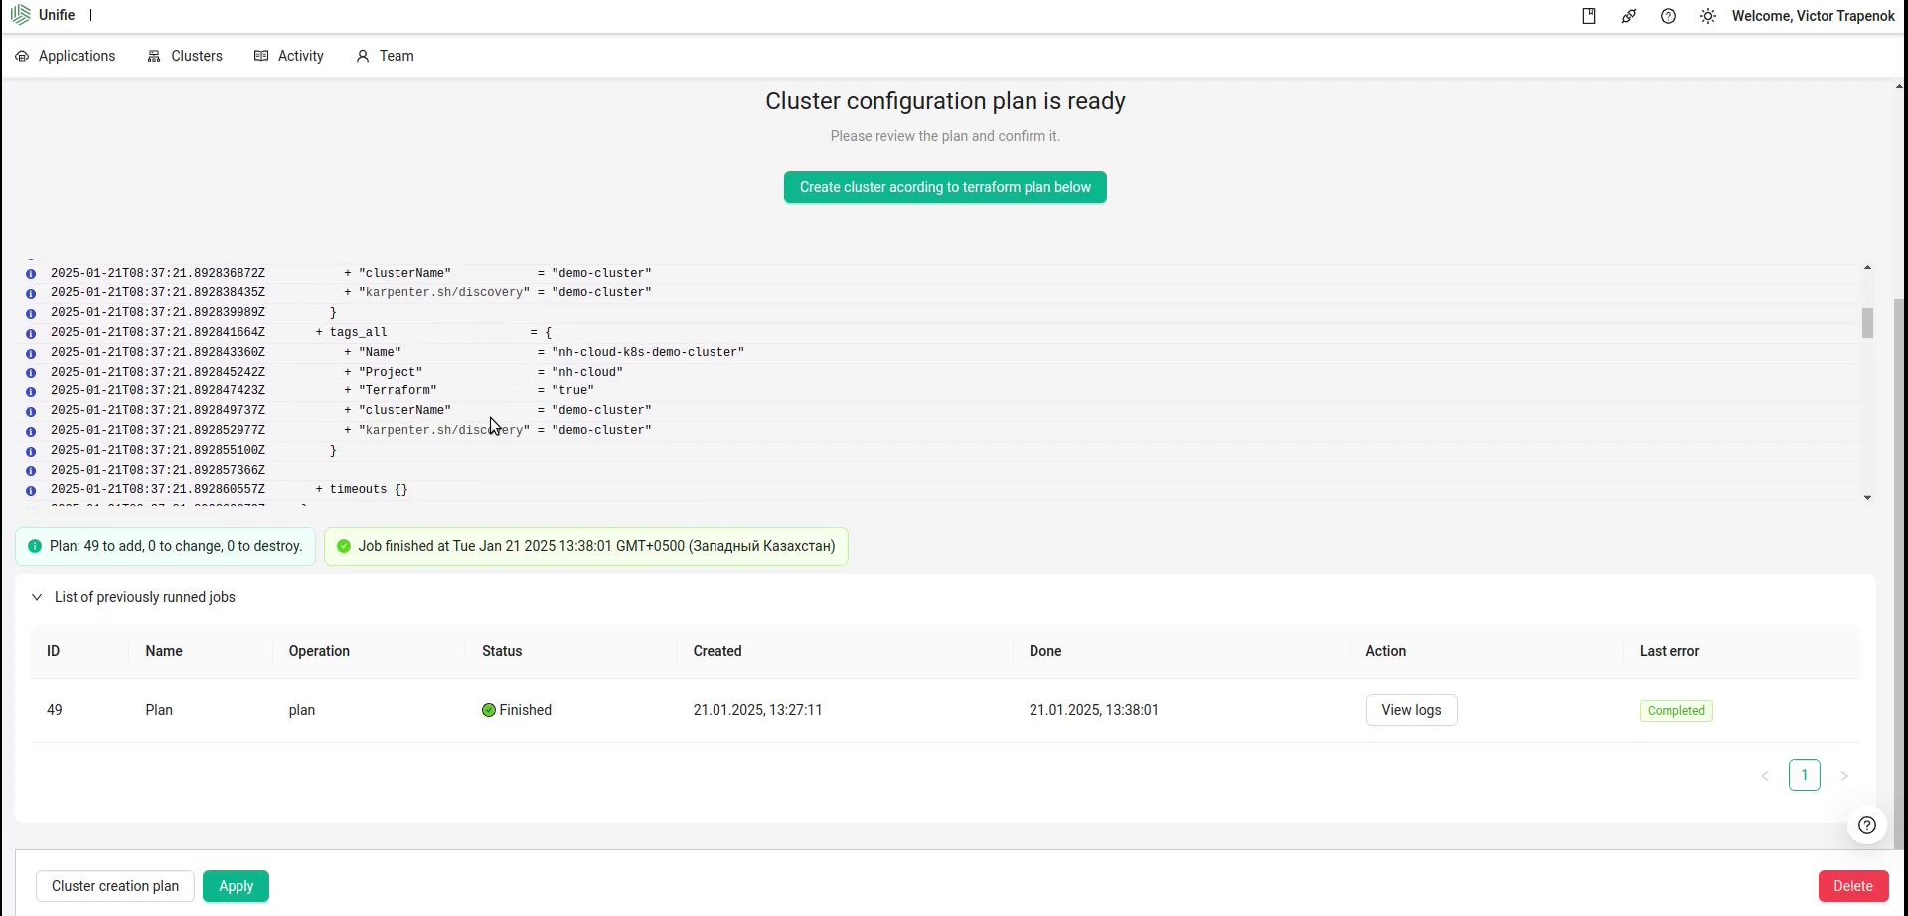
pyautogui.scroll(-10, 516, 398)
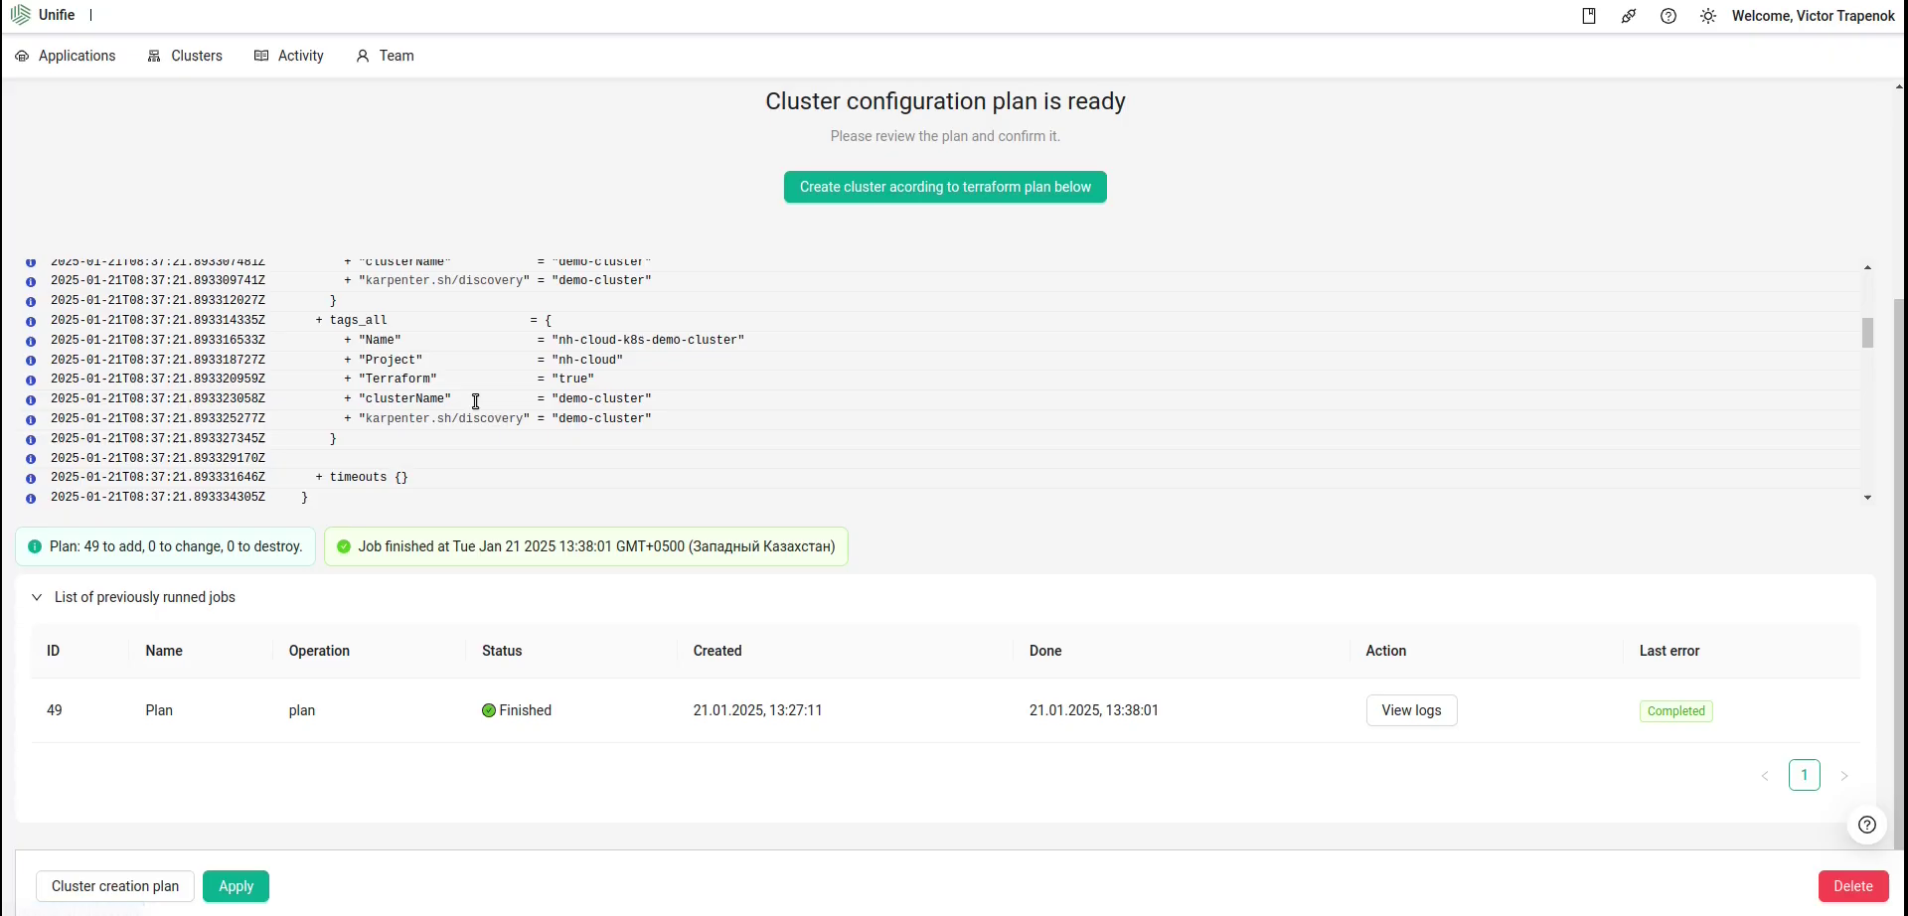
pyautogui.scroll(-4, 492, 377)
pyautogui.scroll(-10, 460, 345)
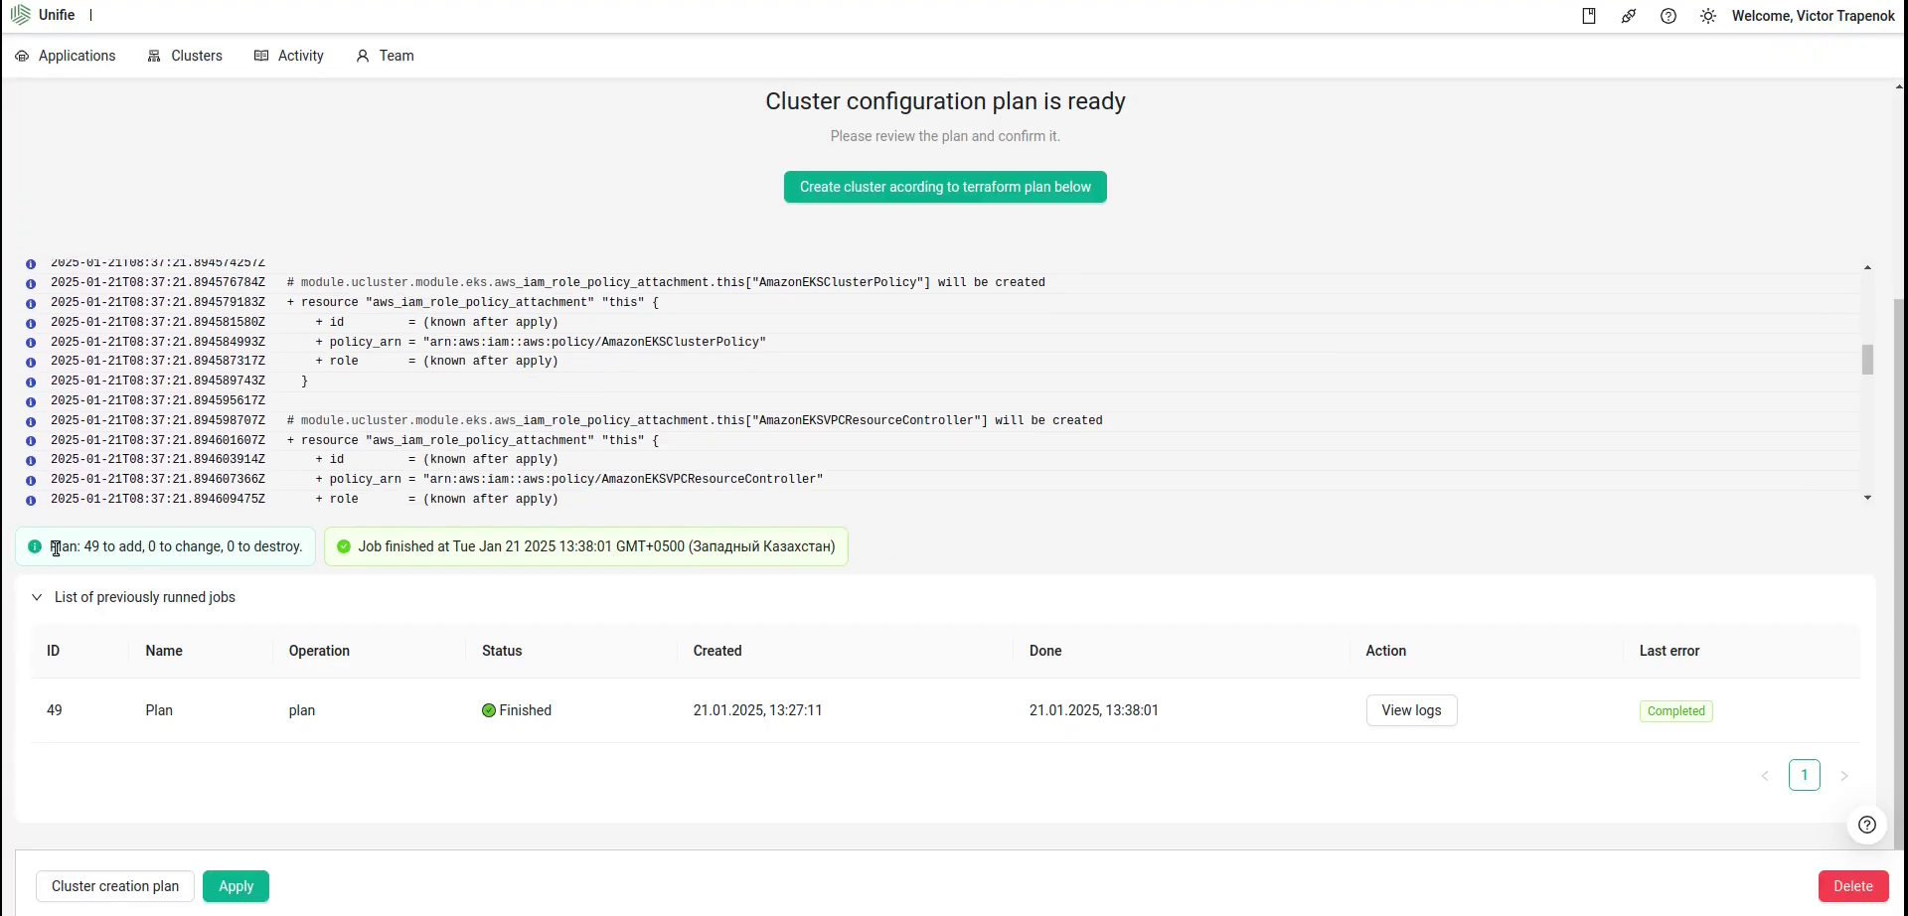
pyautogui.moveTo(57, 547); pyautogui.dragTo(97, 547)
pyautogui.doubleClick(93, 547)
pyautogui.scroll(-10, 517, 363)
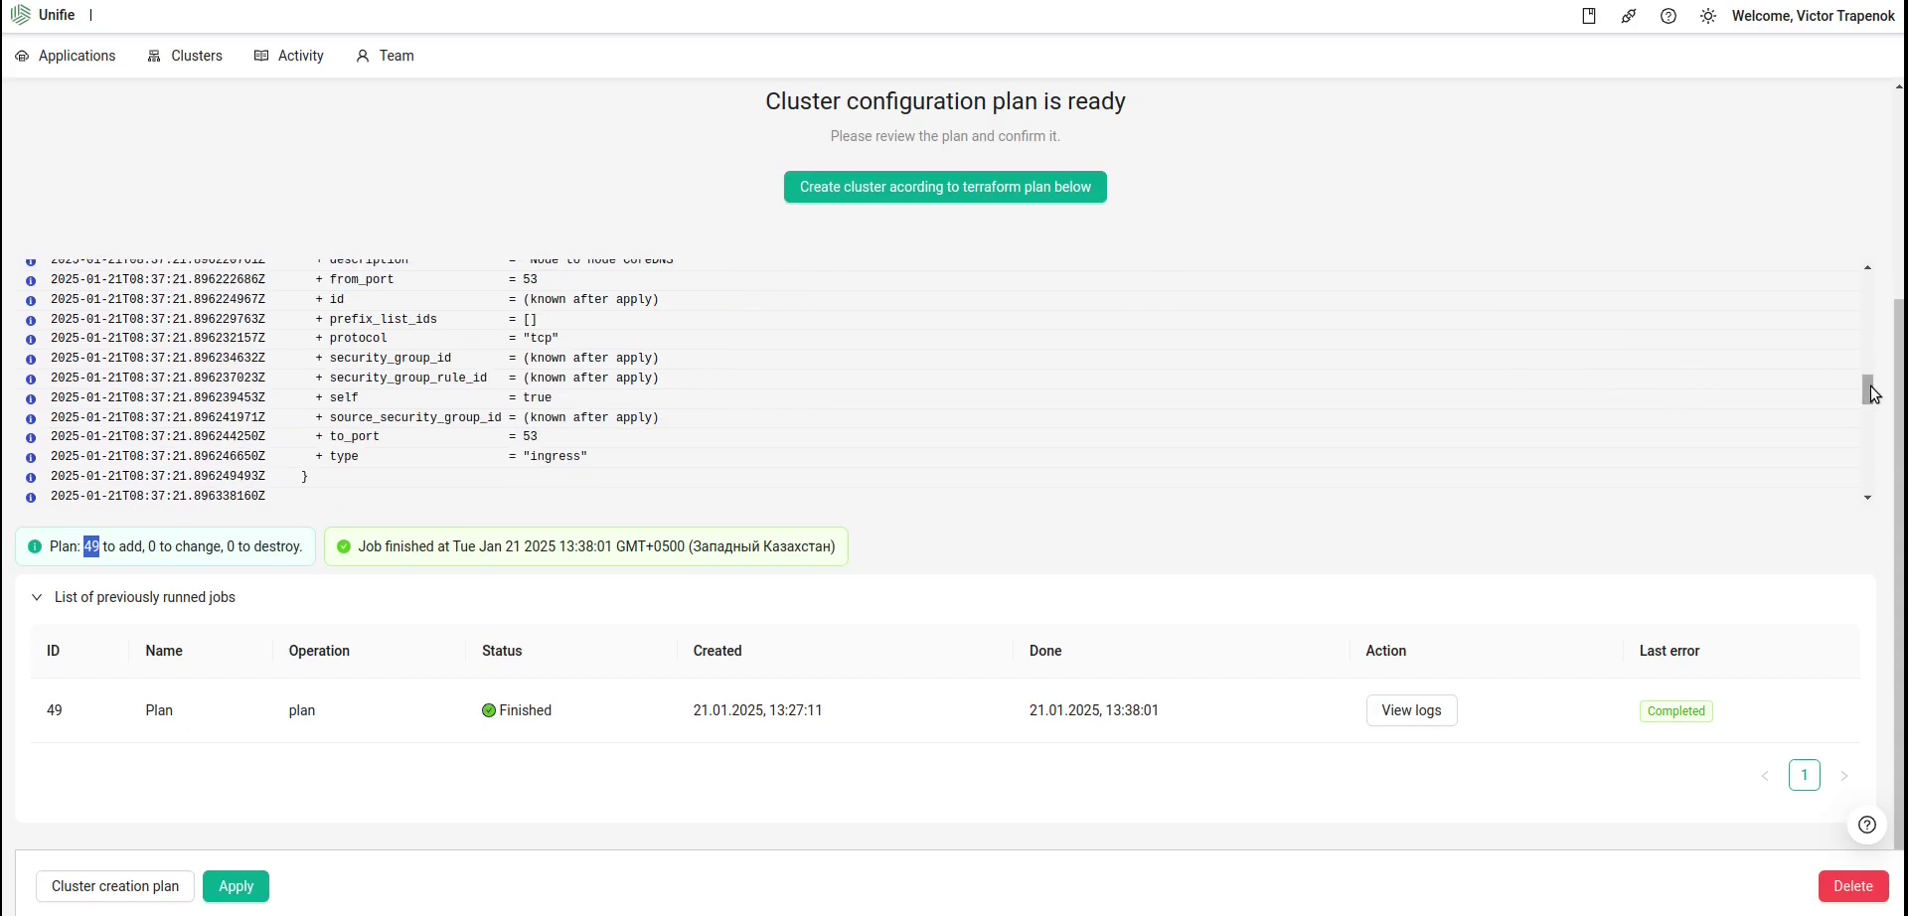
pyautogui.moveTo(1868, 386); pyautogui.dragTo(1870, 492)
pyautogui.scroll(5, 983, 417)
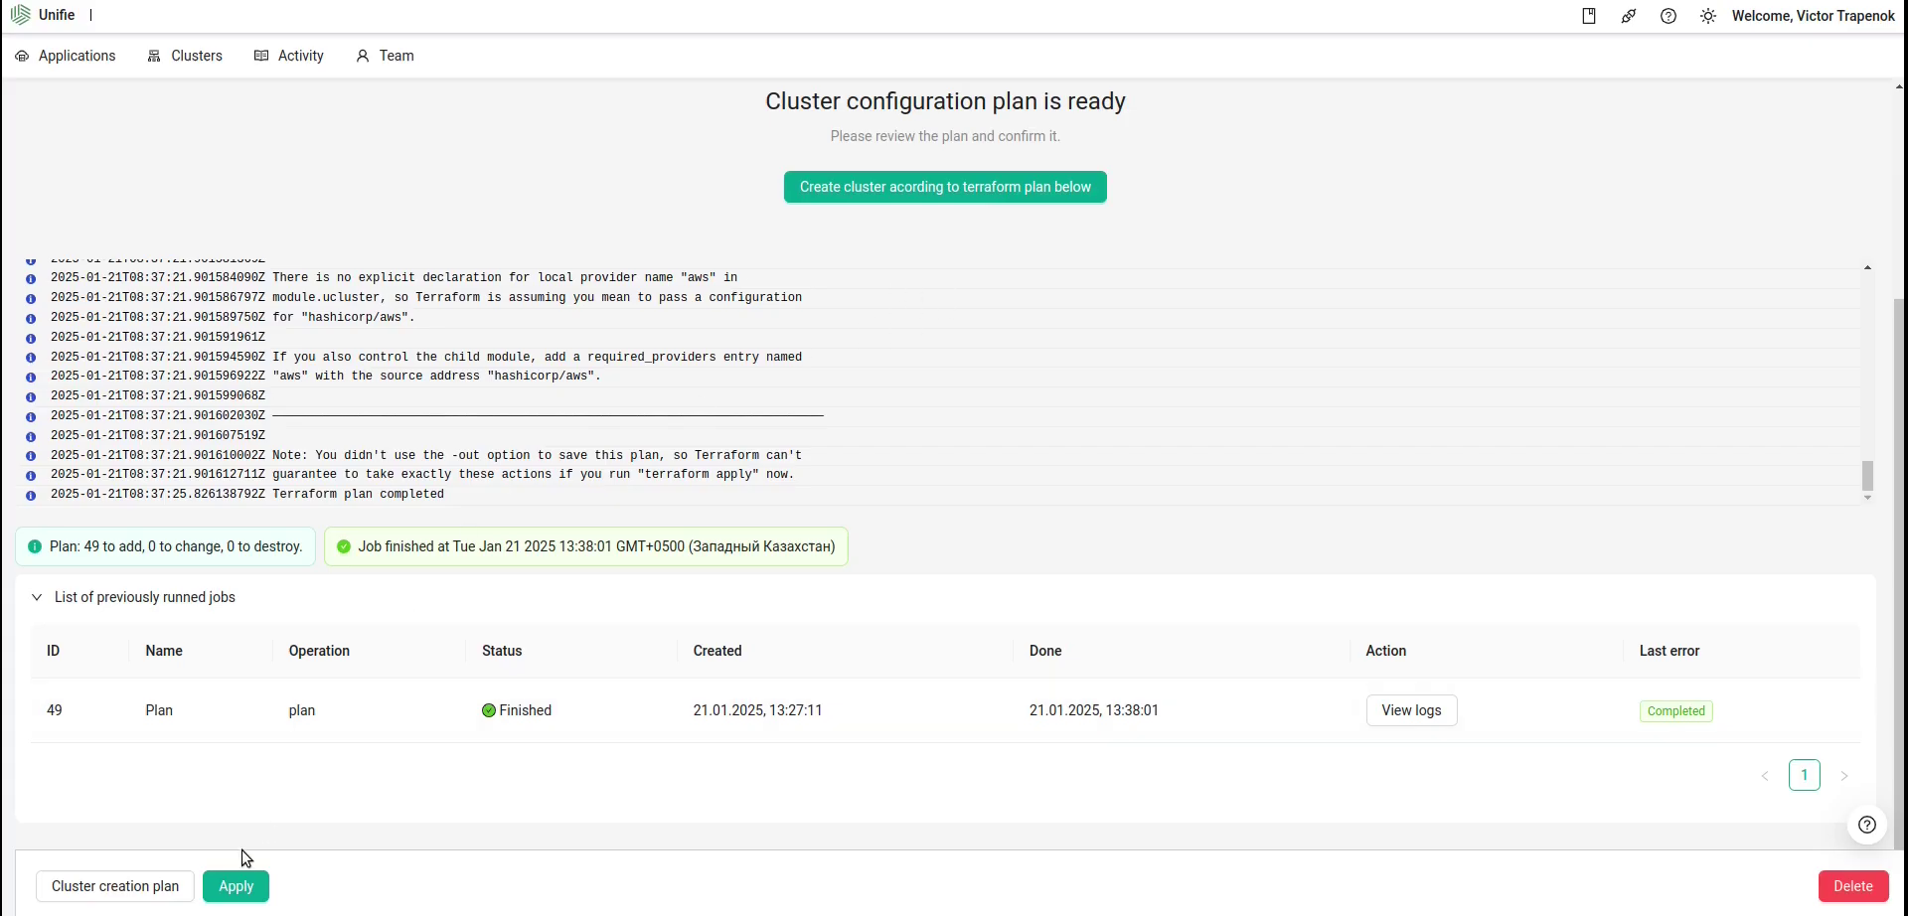
# Apply the finished Terraform plan, review the AWS billing and duration notice, and confirm the cluster creation
pyautogui.click(431, 683)
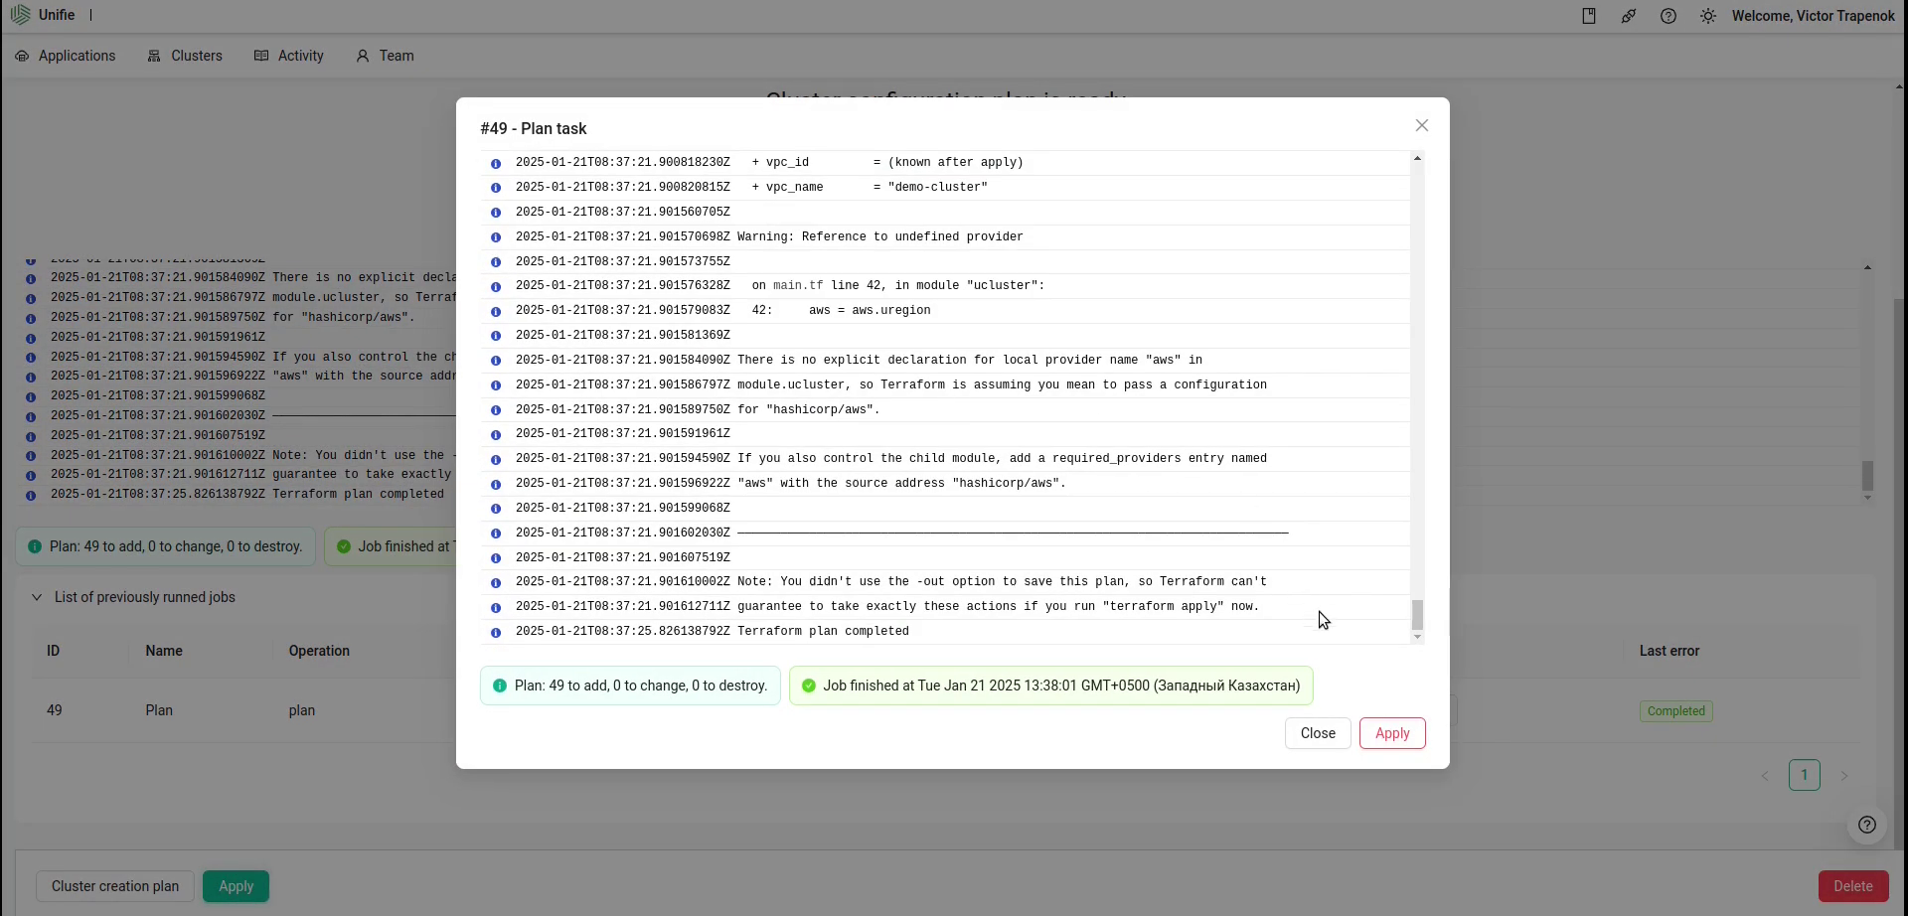
pyautogui.click(1392, 733)
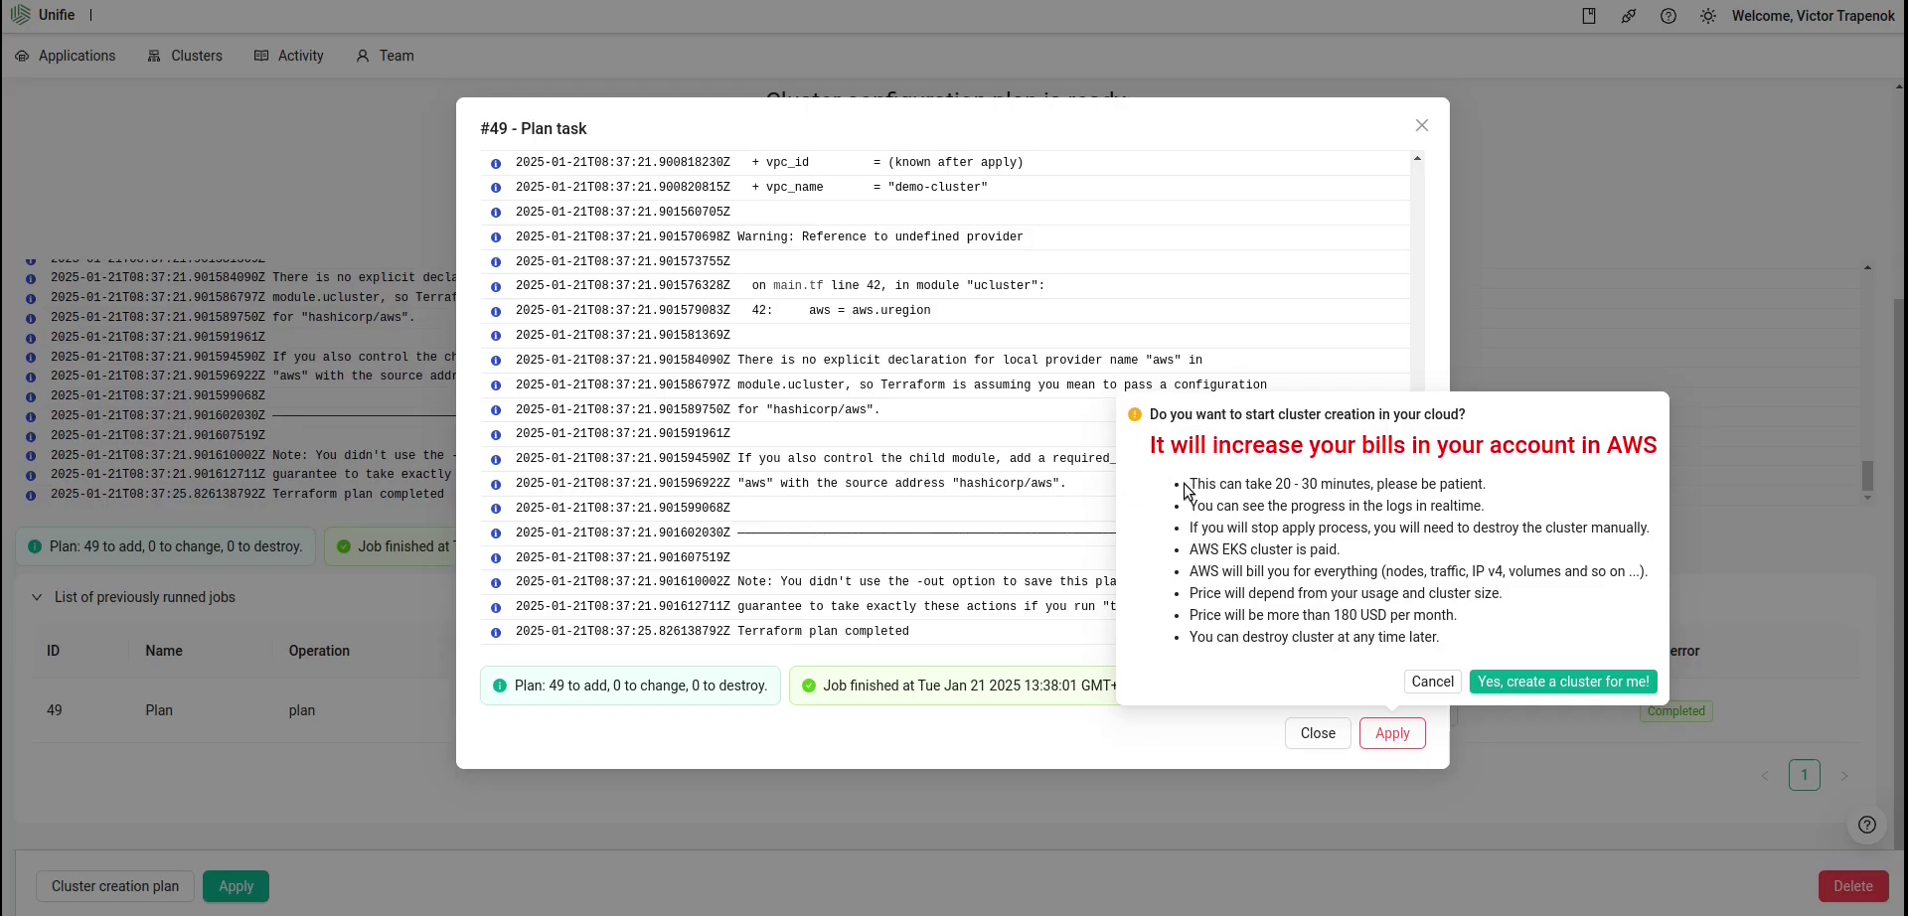
pyautogui.moveTo(1188, 484); pyautogui.dragTo(1431, 488)
pyautogui.click(1355, 519)
pyautogui.moveTo(1242, 484); pyautogui.dragTo(1465, 628)
pyautogui.click(1203, 582)
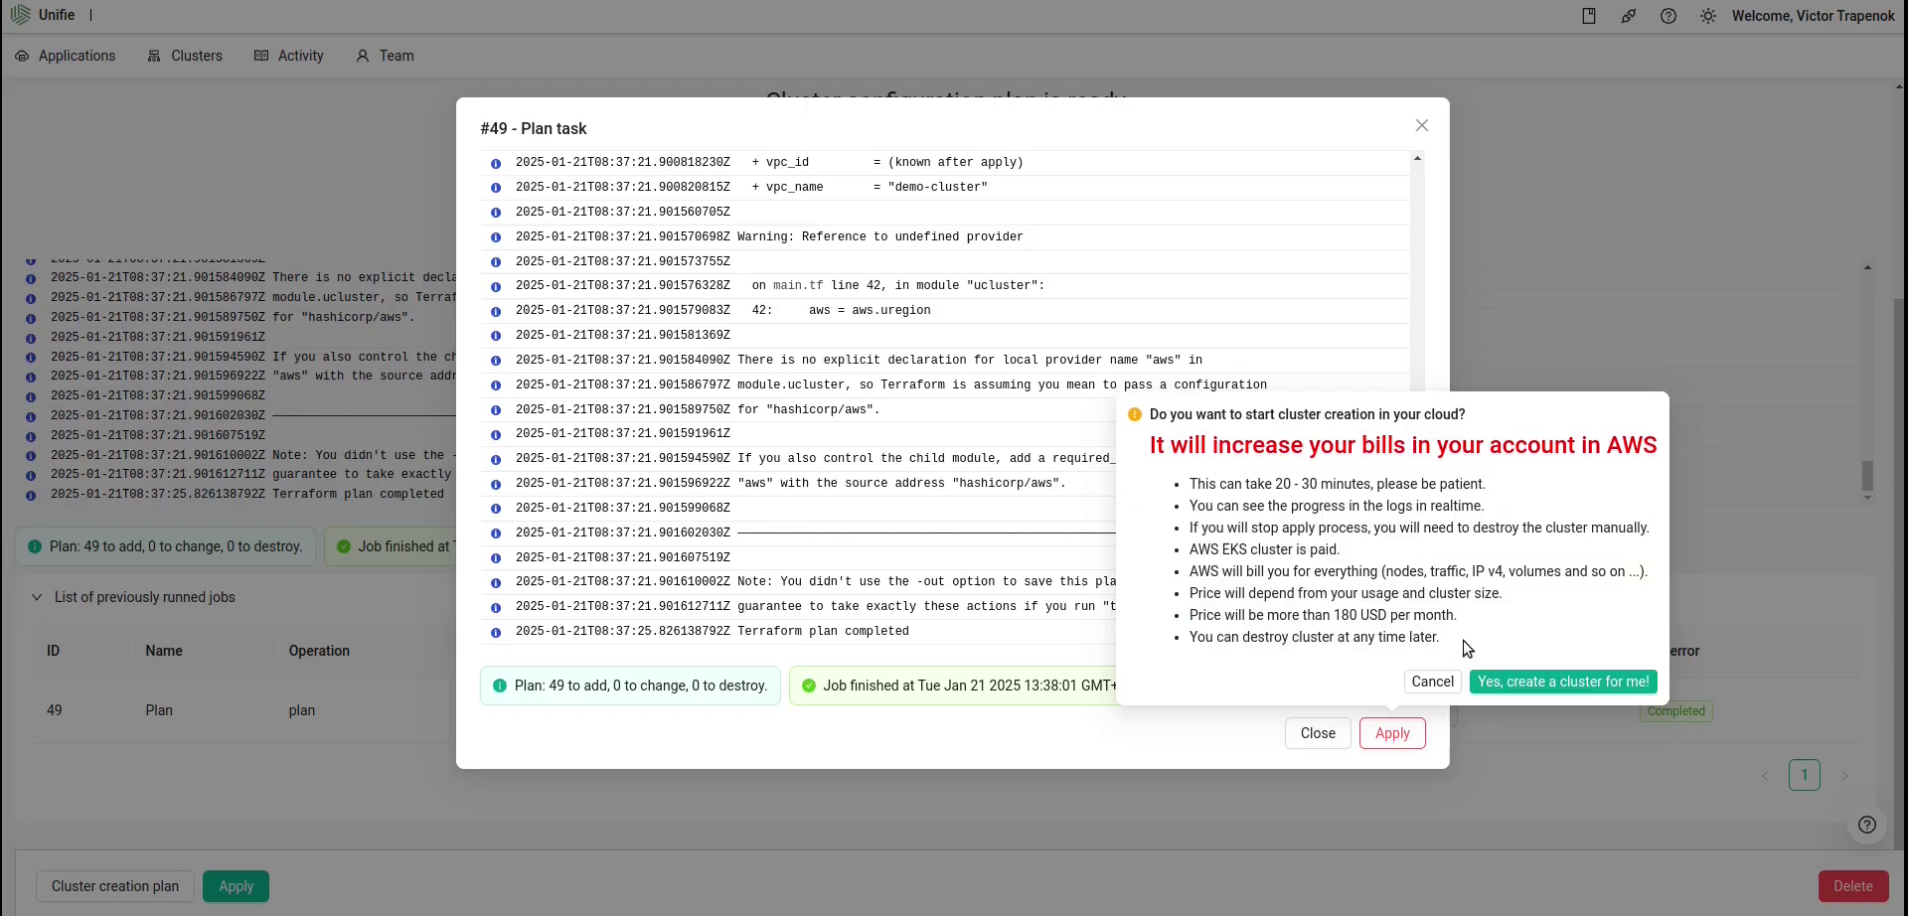
pyautogui.click(1543, 685)
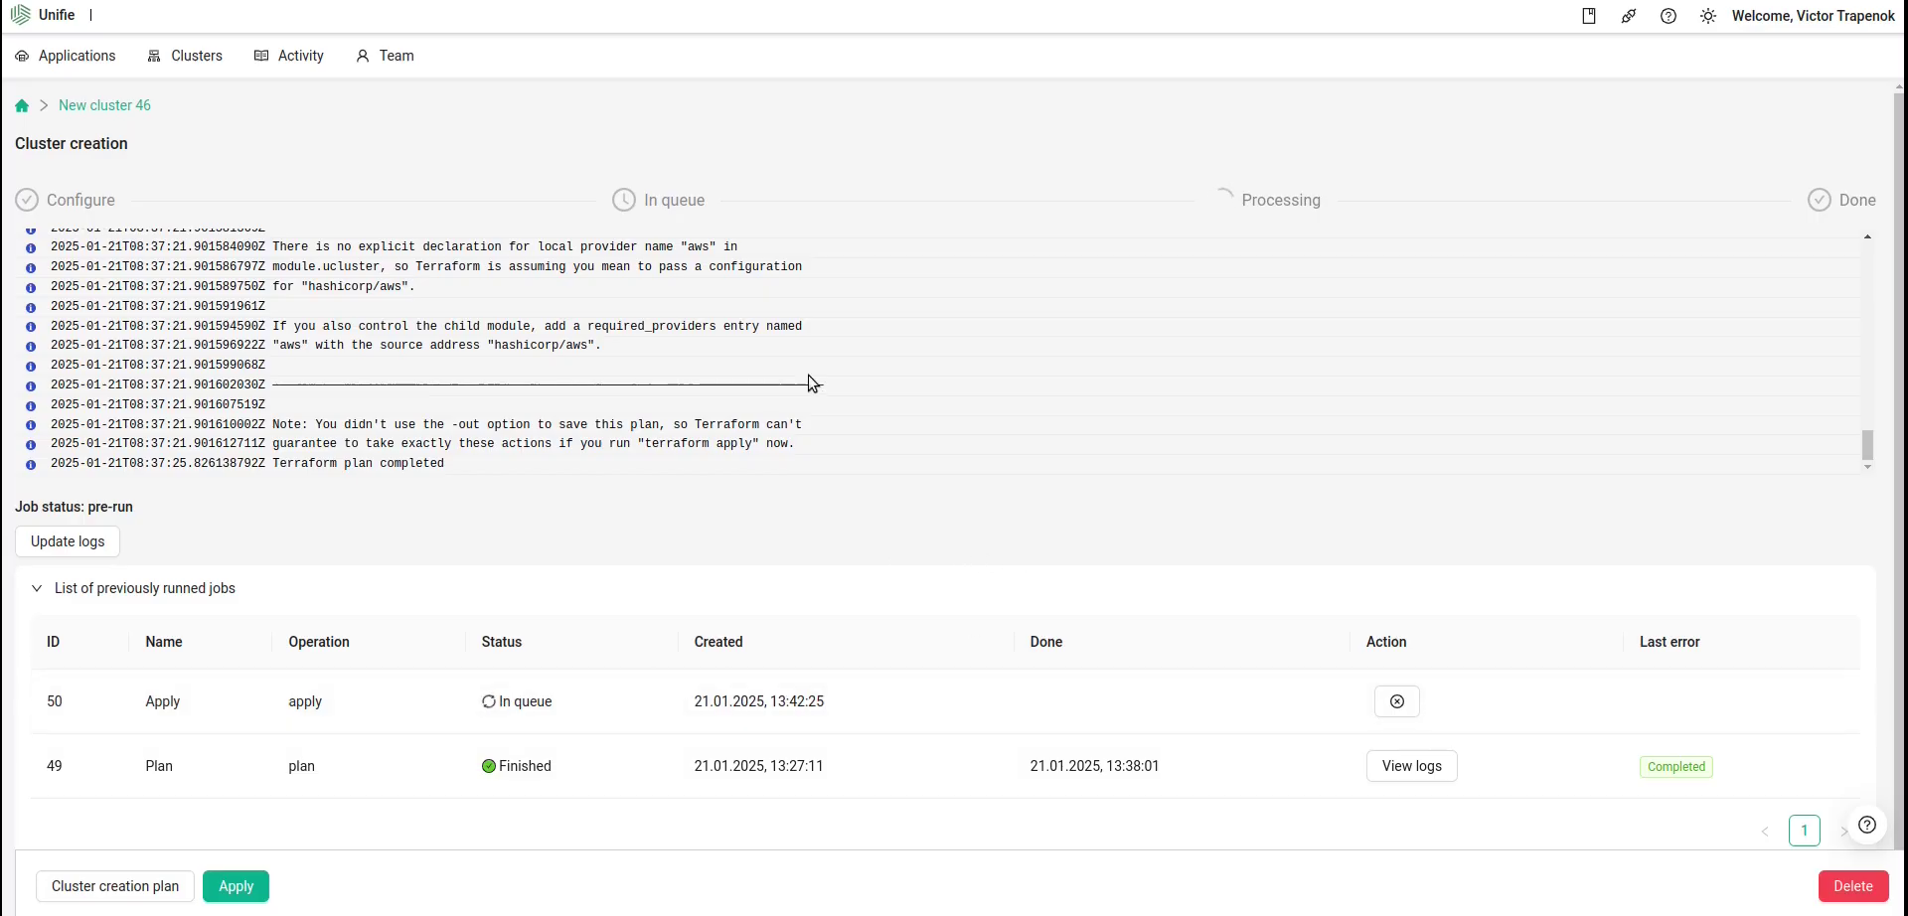
# Follow the running Apply job's log from Terraform initialization through the planned resources to the EKS cluster creation progress
pyautogui.scroll(5, 805, 403)
pyautogui.scroll(-5, 795, 407)
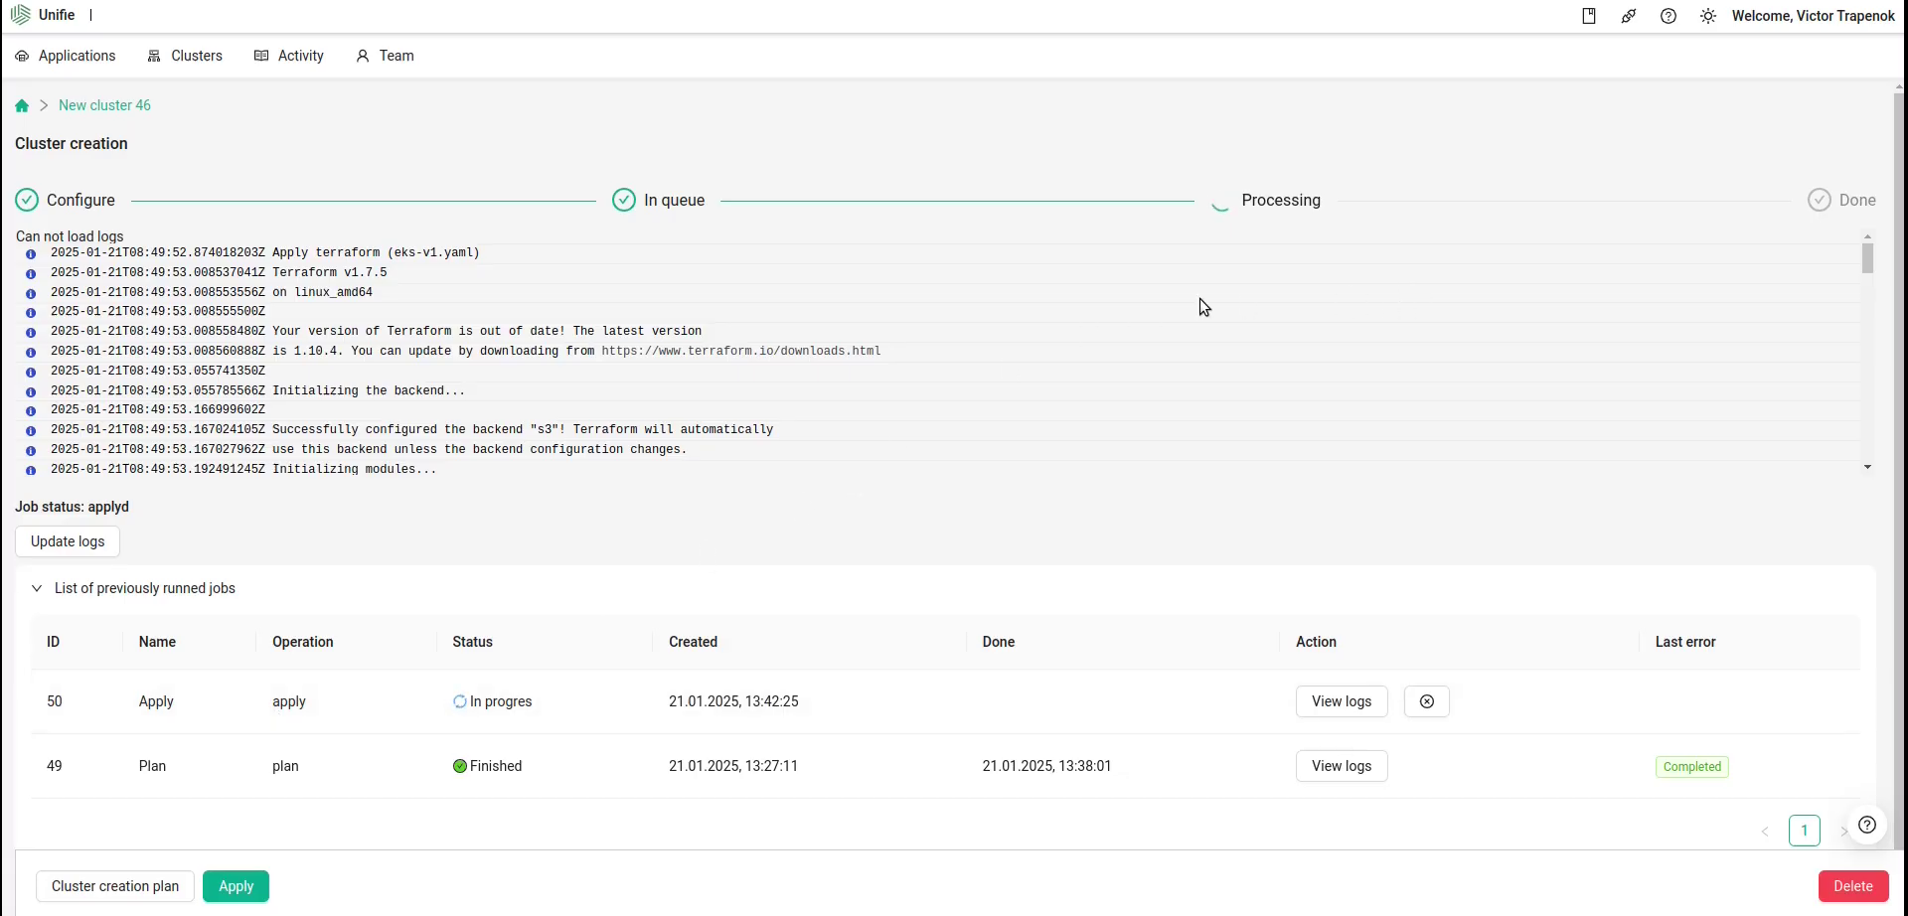
pyautogui.scroll(-15, 397, 328)
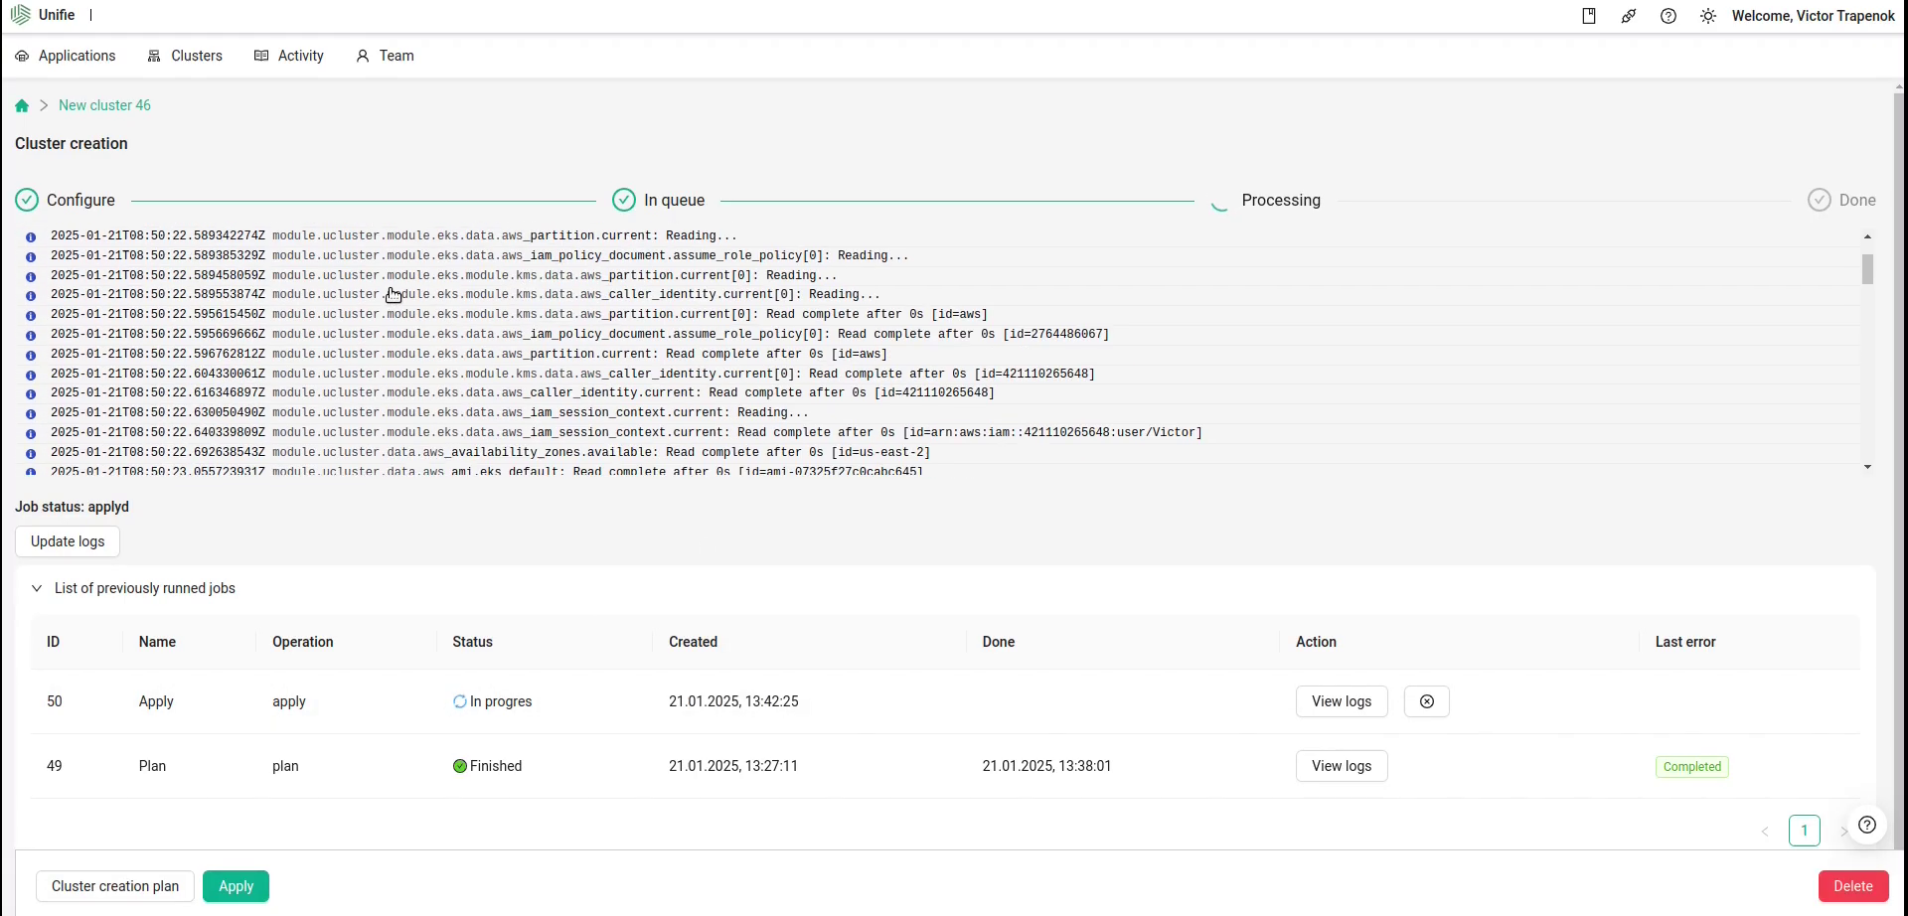
pyautogui.scroll(-12, 502, 310)
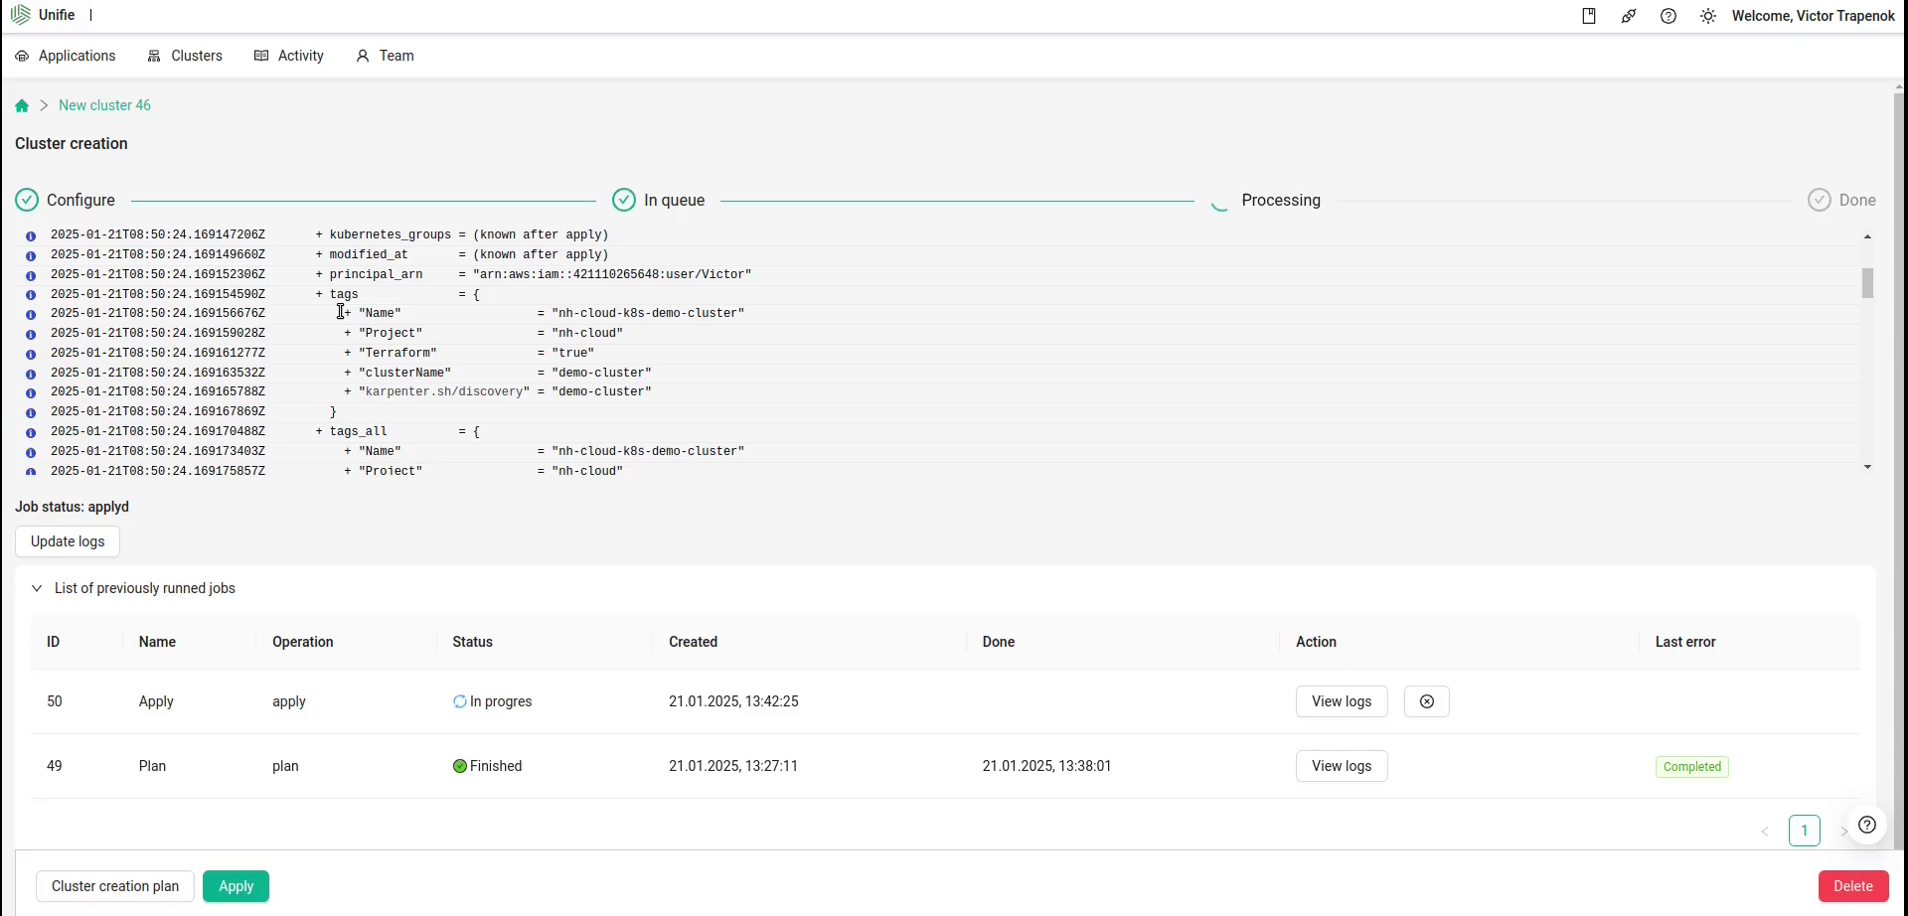
pyautogui.scroll(-10, 596, 335)
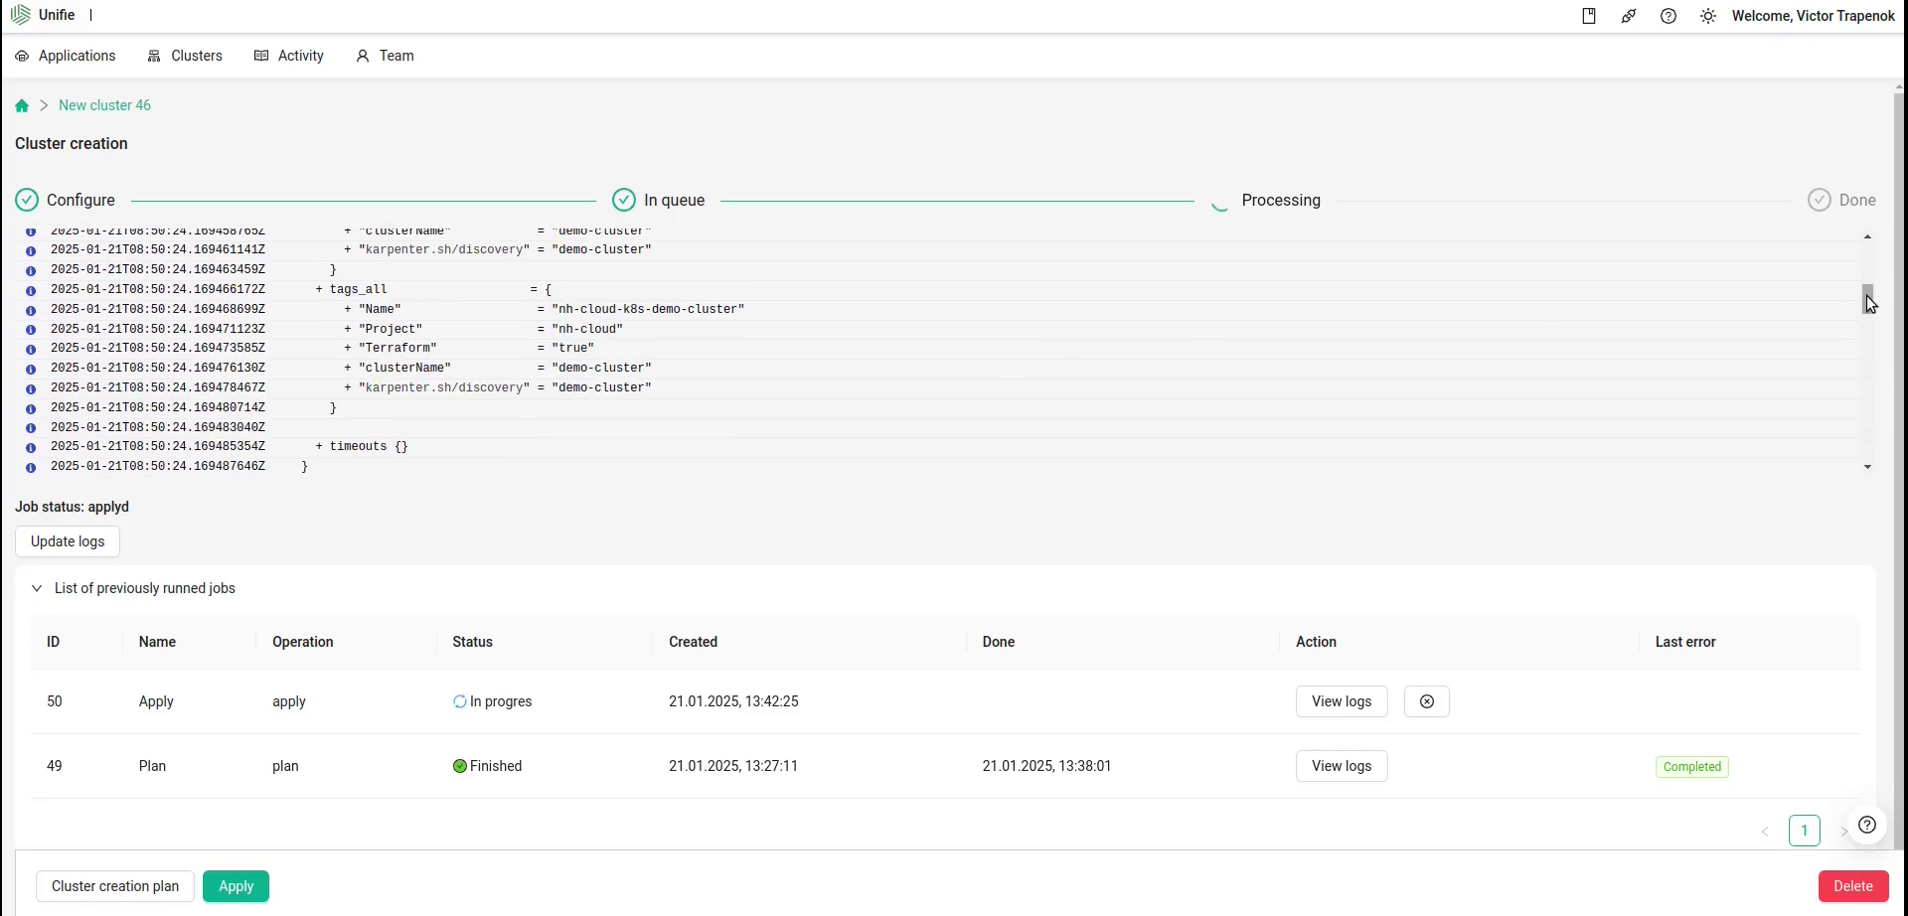
pyautogui.moveTo(1865, 290); pyautogui.dragTo(1858, 461)
pyautogui.scroll(-10, 880, 319)
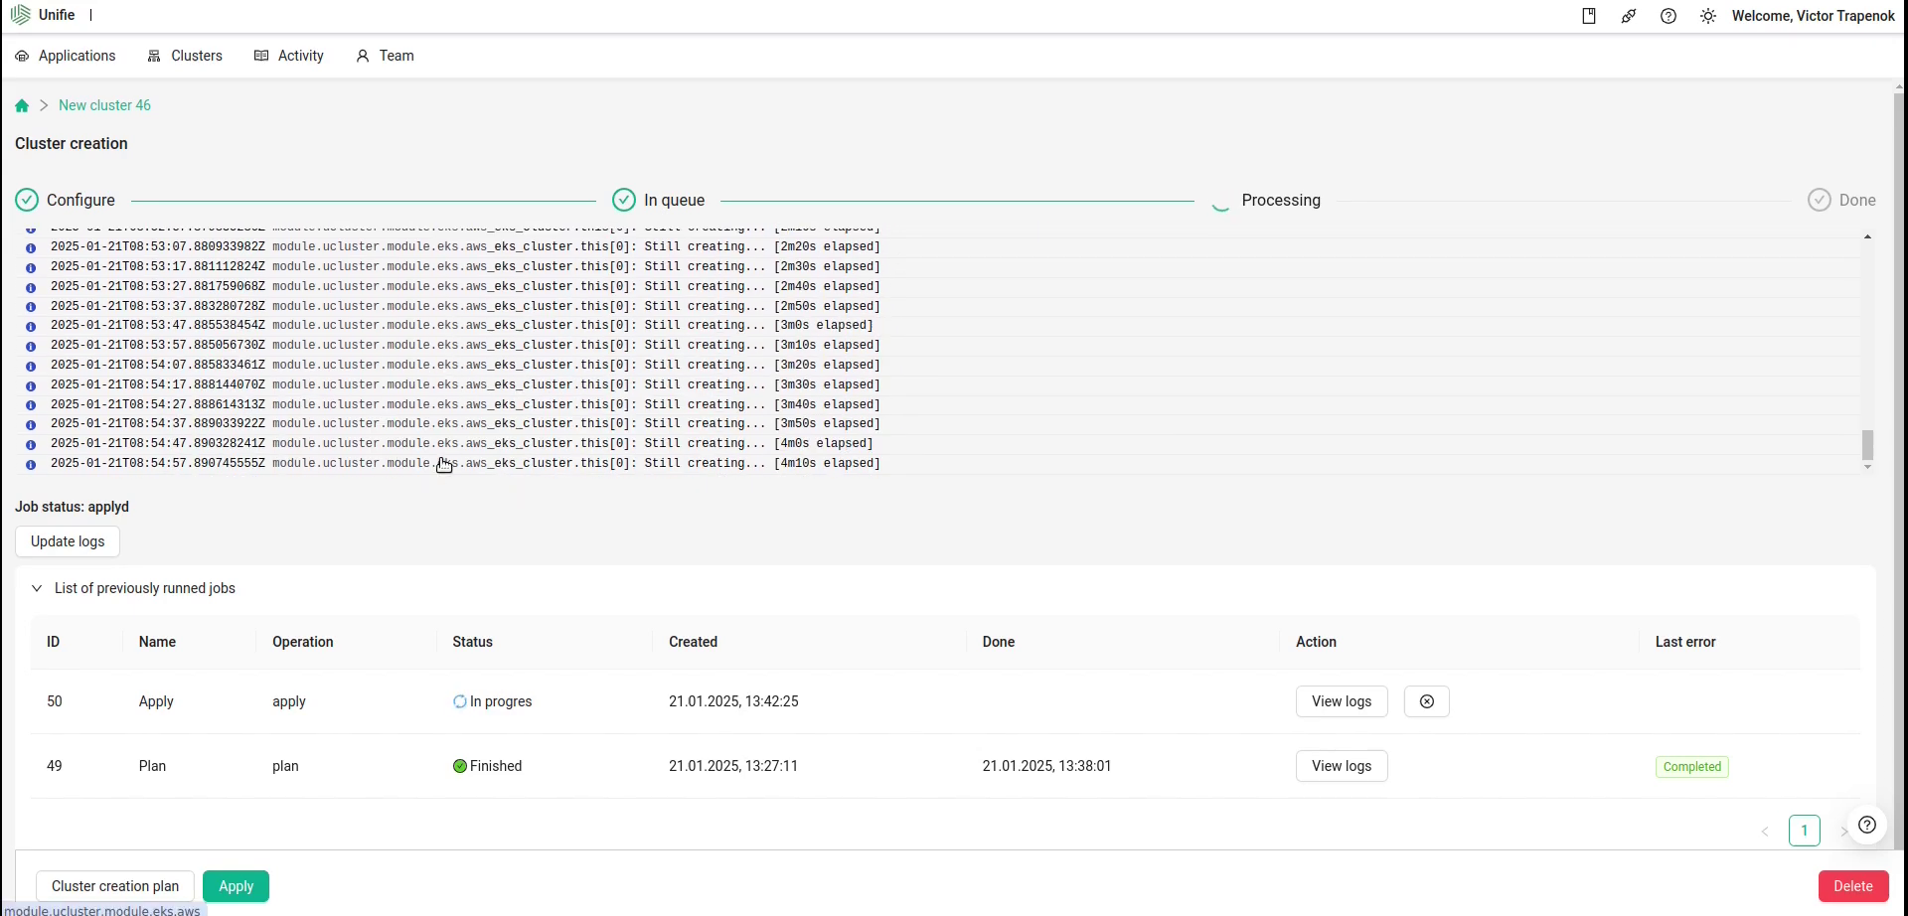
pyautogui.moveTo(443, 462); pyautogui.dragTo(532, 463)
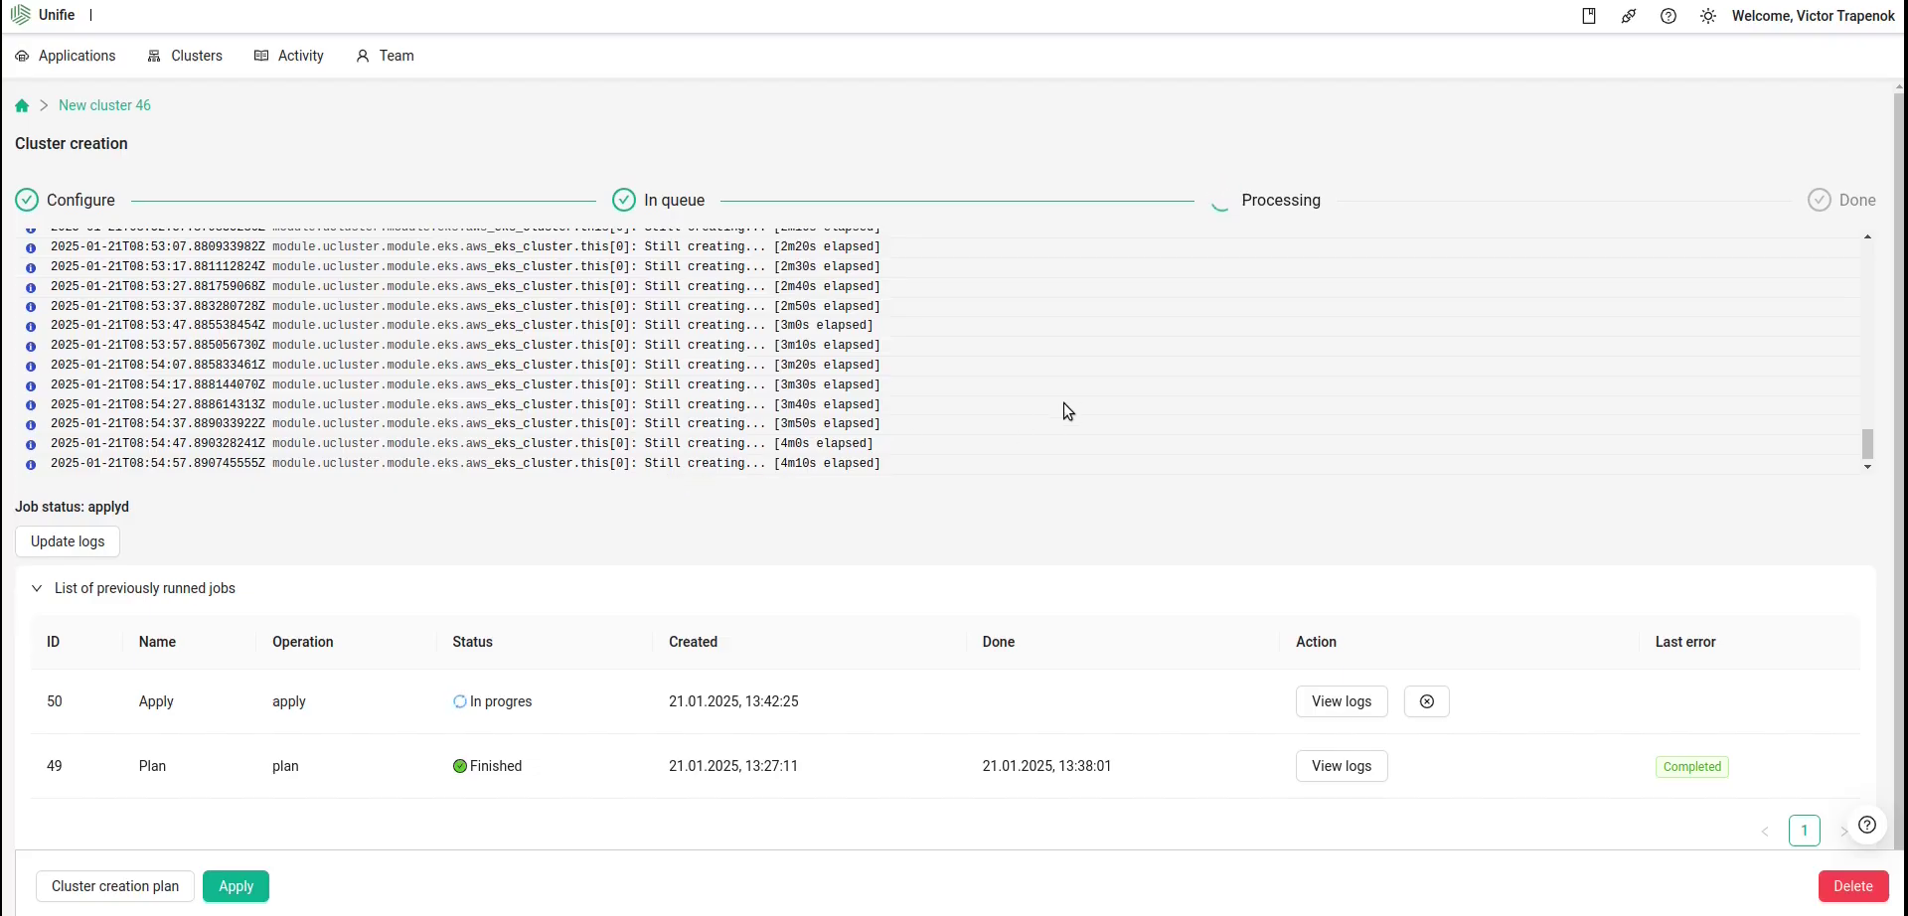
pyautogui.scroll(5, 1058, 408)
pyautogui.scroll(-5, 792, 360)
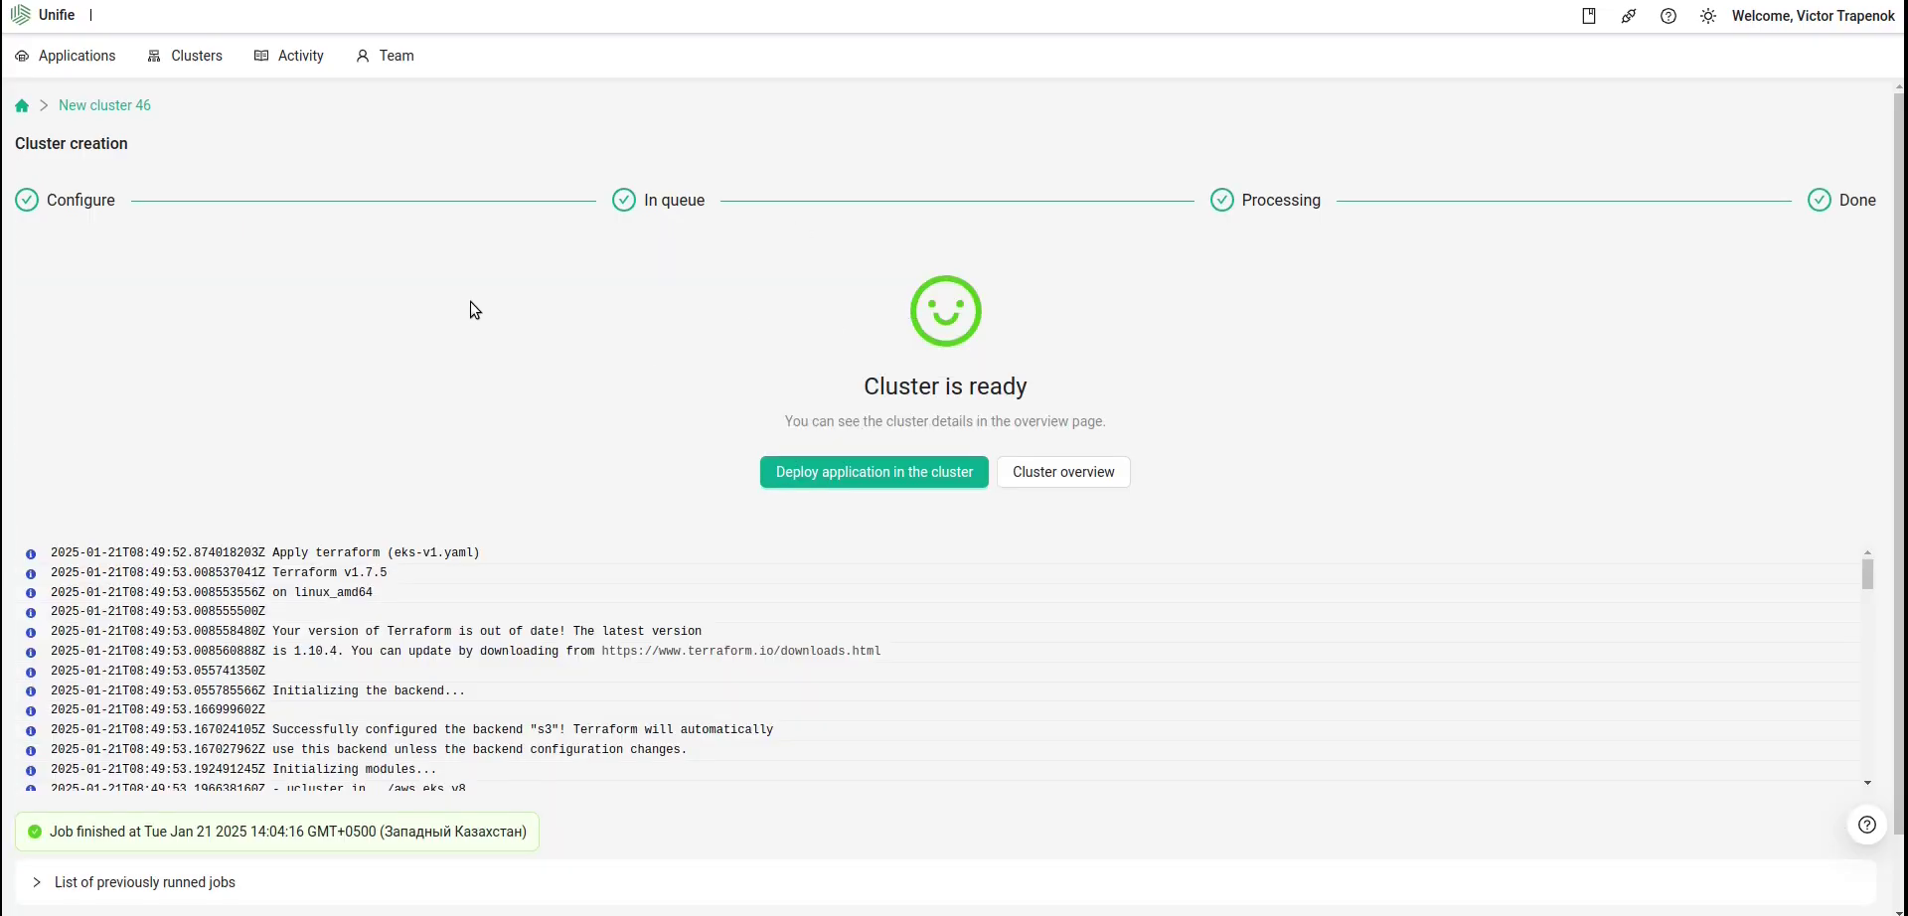
# Examine the finished Apply job's log through its end, including the metacontroller and agent resources installed in the cluster
pyautogui.scroll(-1, 1505, 318)
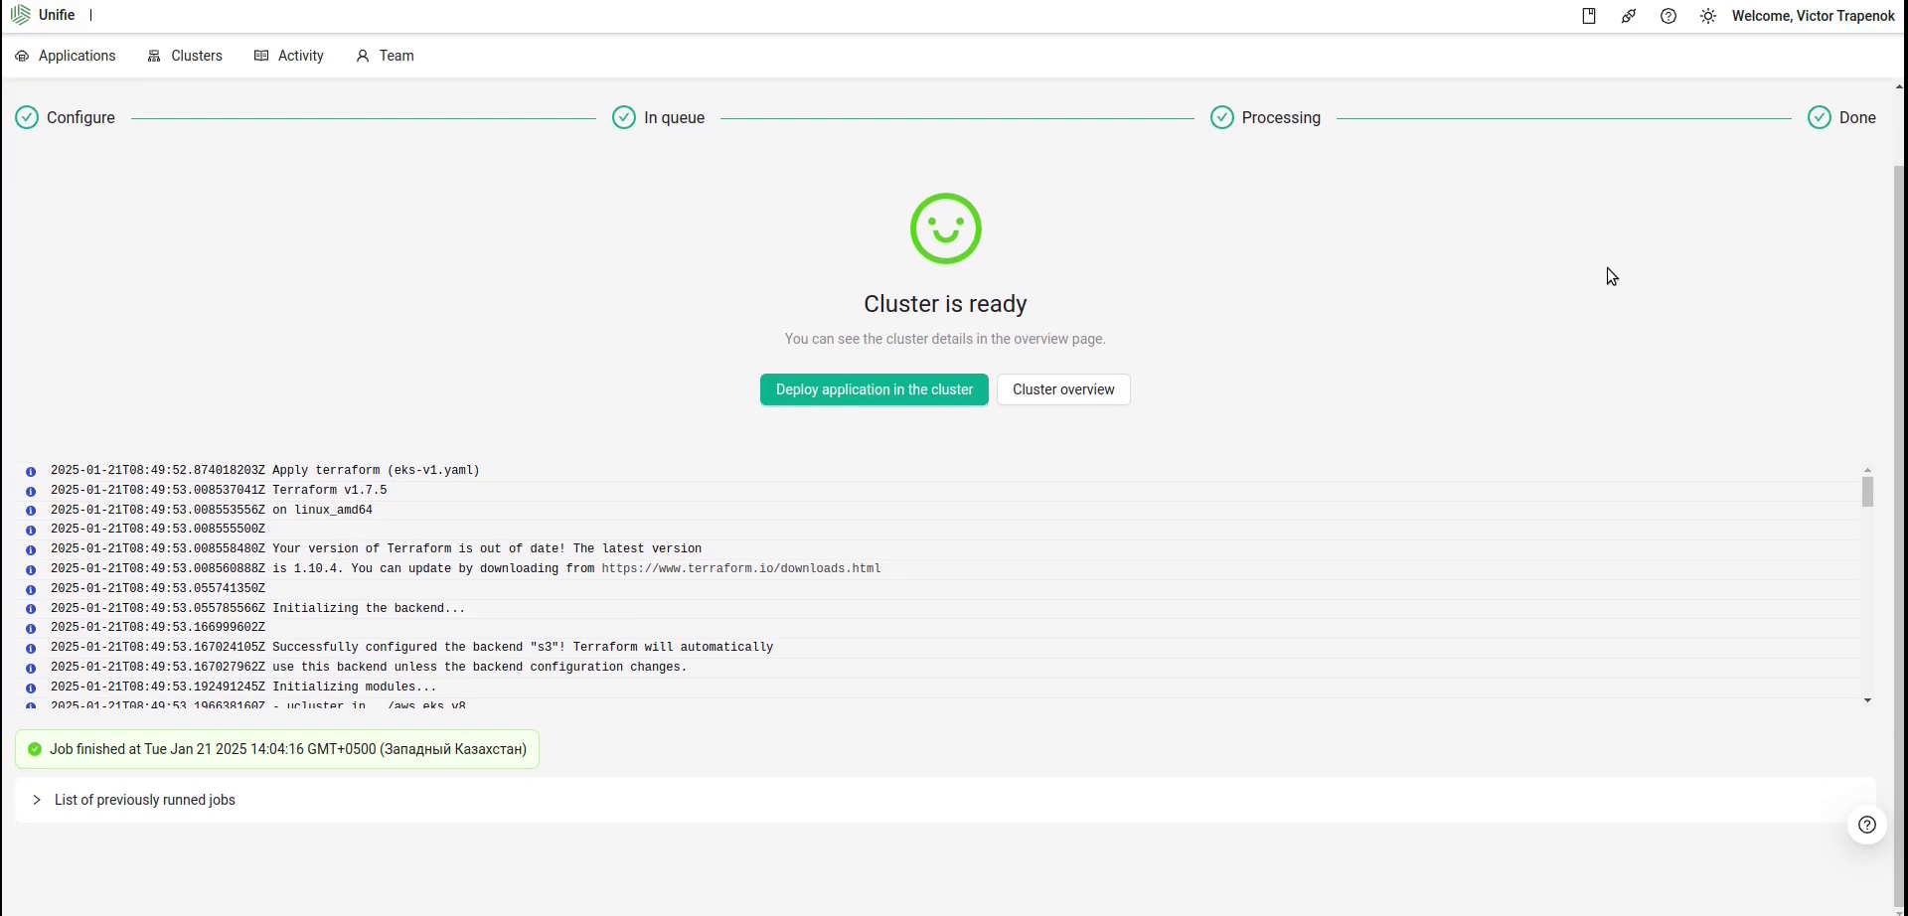
pyautogui.scroll(-10, 1146, 576)
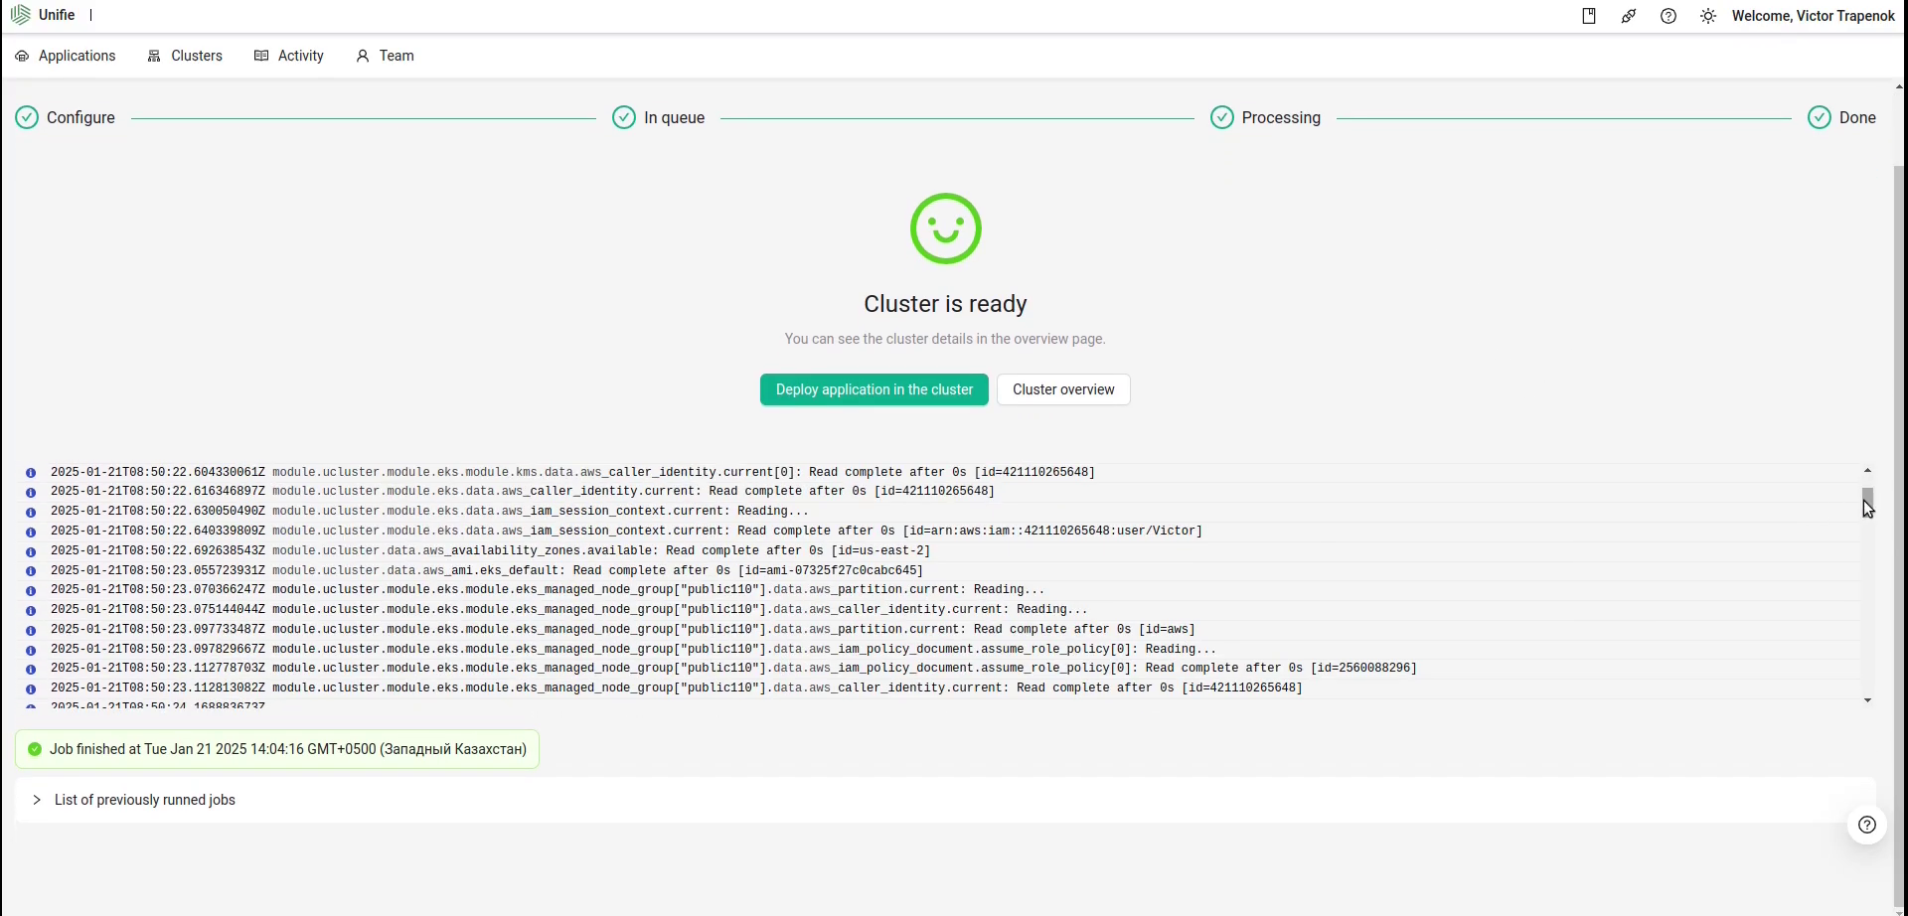
pyautogui.moveTo(1865, 503); pyautogui.dragTo(1839, 703)
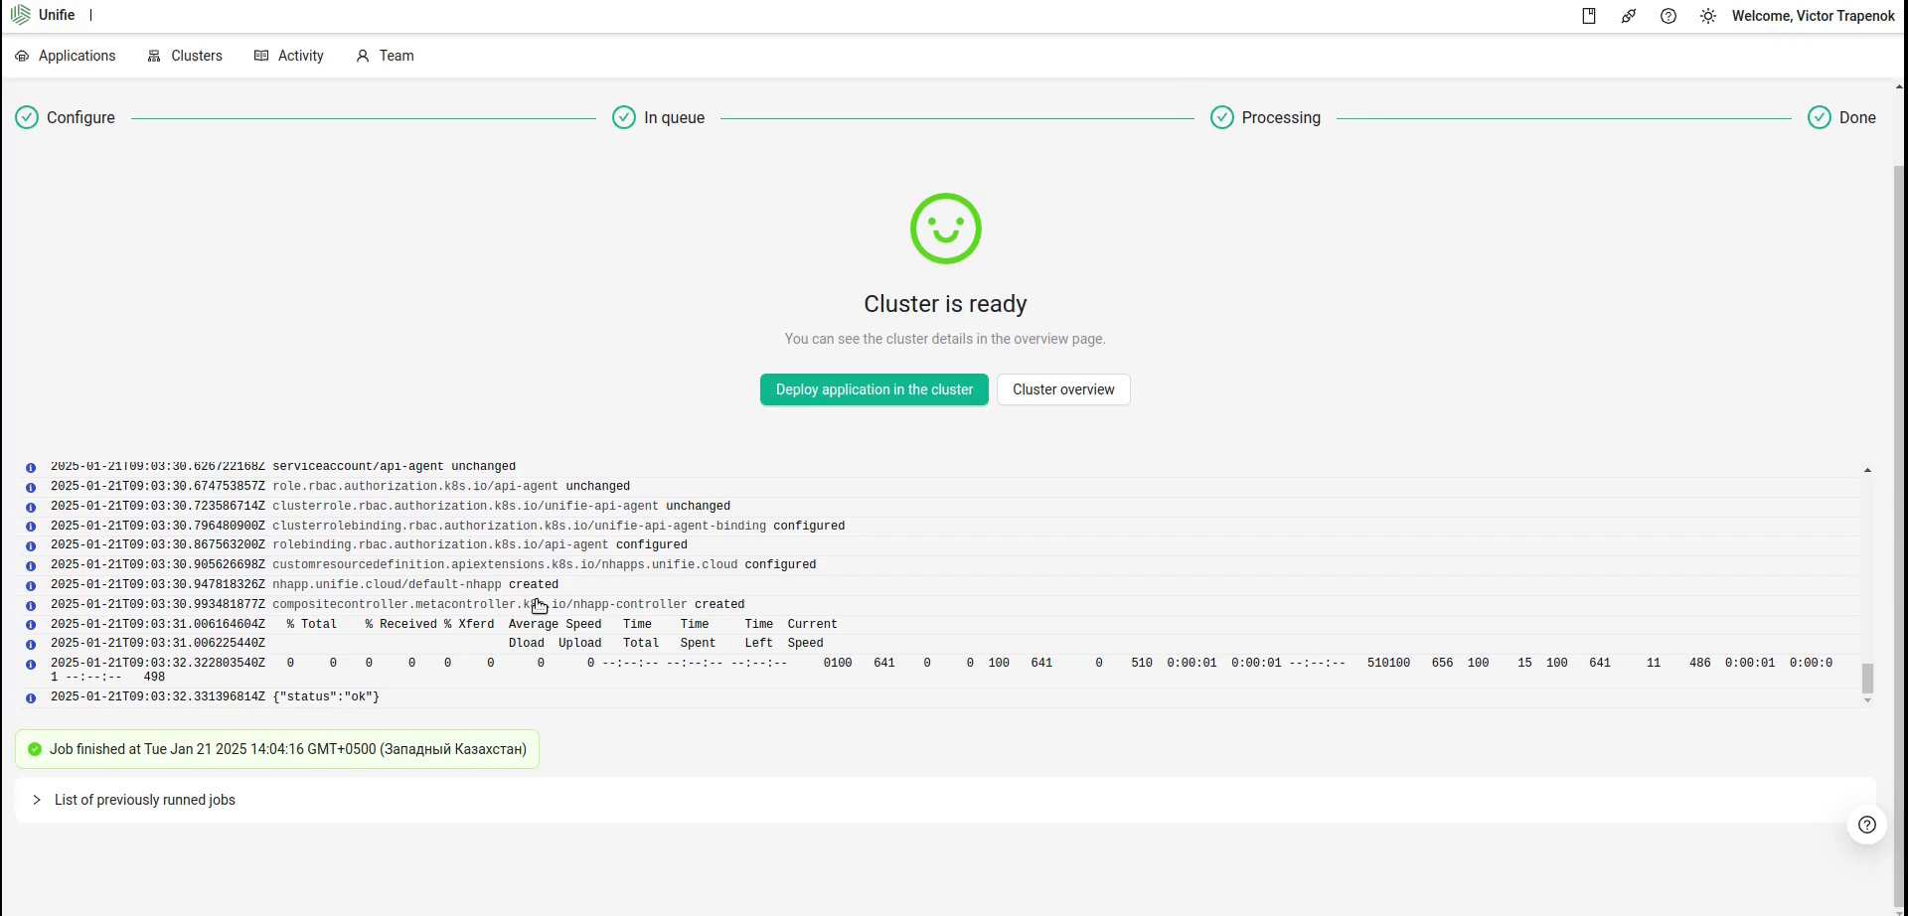
pyautogui.scroll(5, 438, 631)
pyautogui.scroll(-5, 437, 631)
pyautogui.scroll(5, 402, 663)
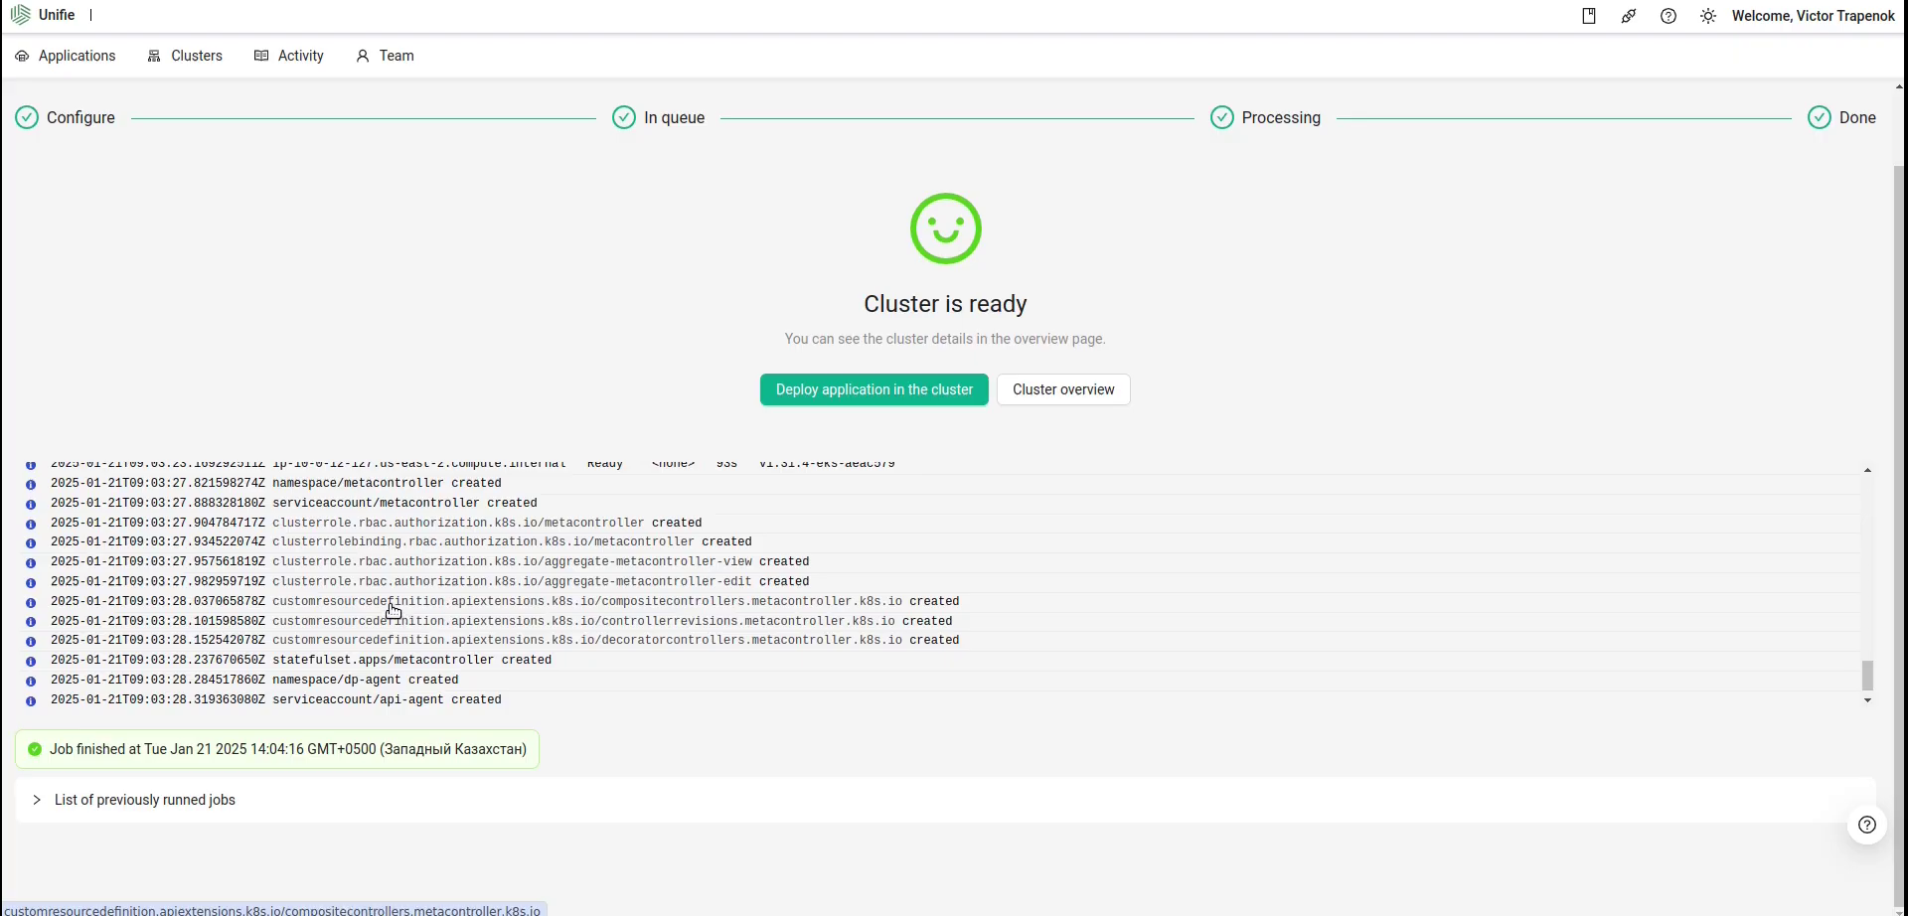
pyautogui.scroll(-5, 422, 598)
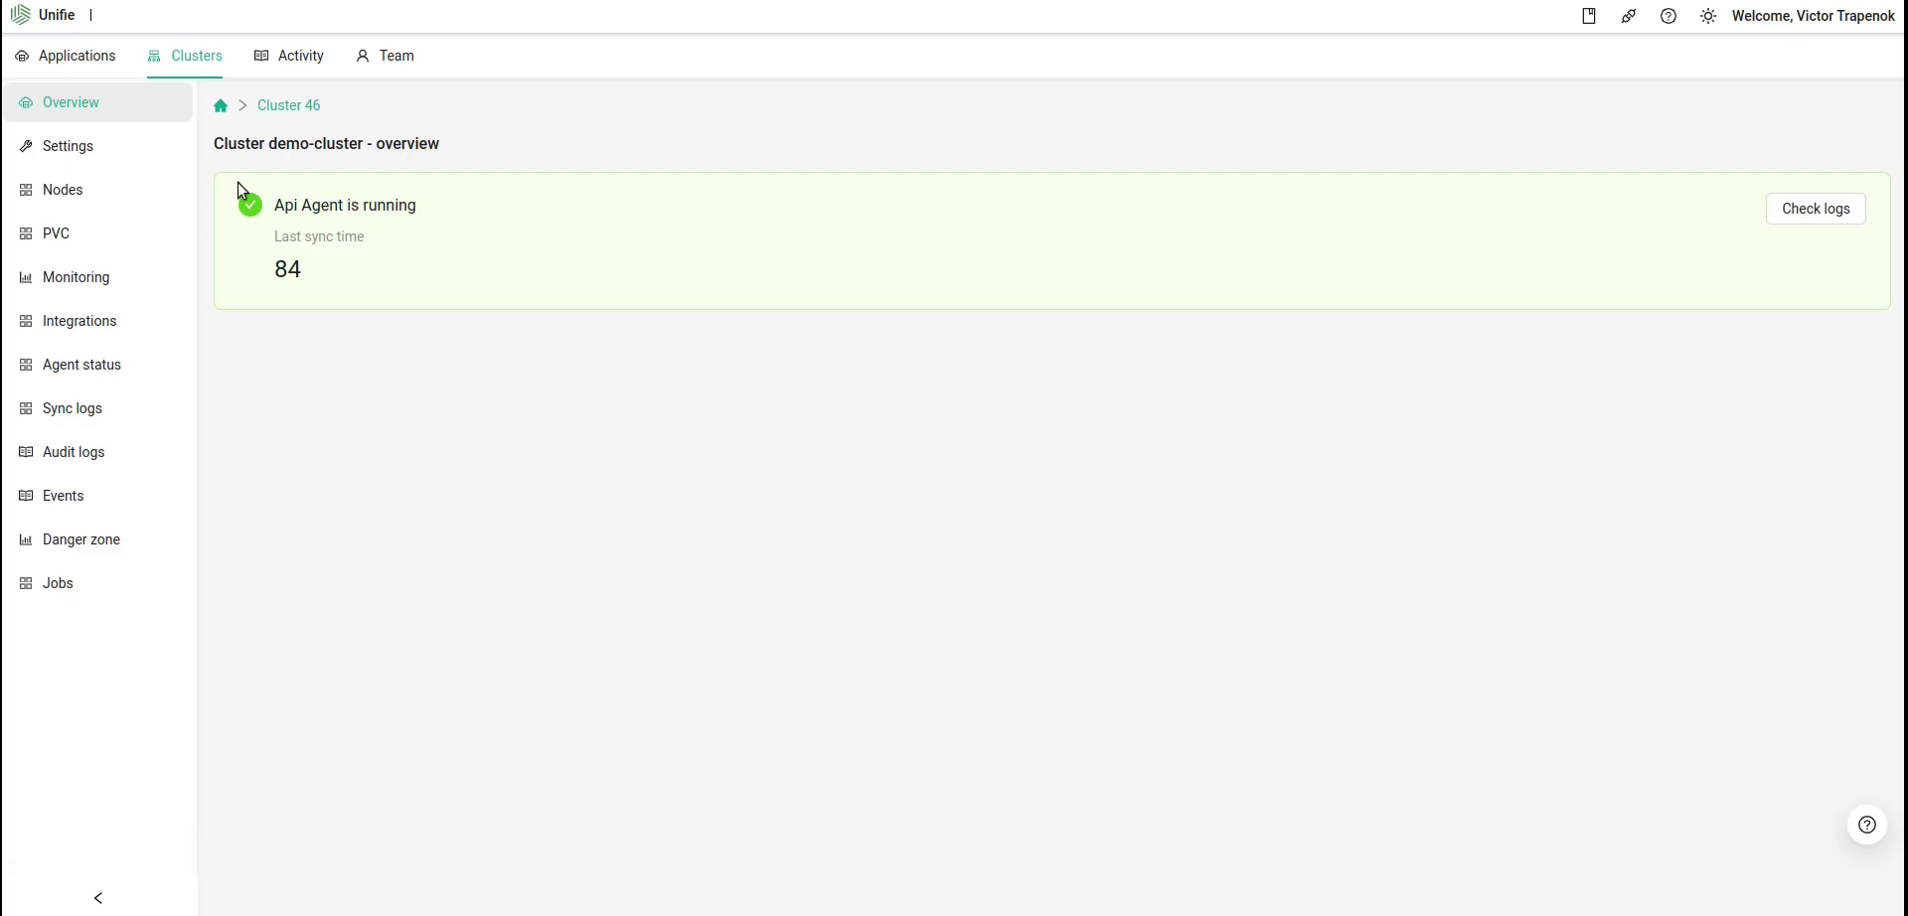
# Check demo-cluster's nodes and its available integrations
pyautogui.click(120, 195)
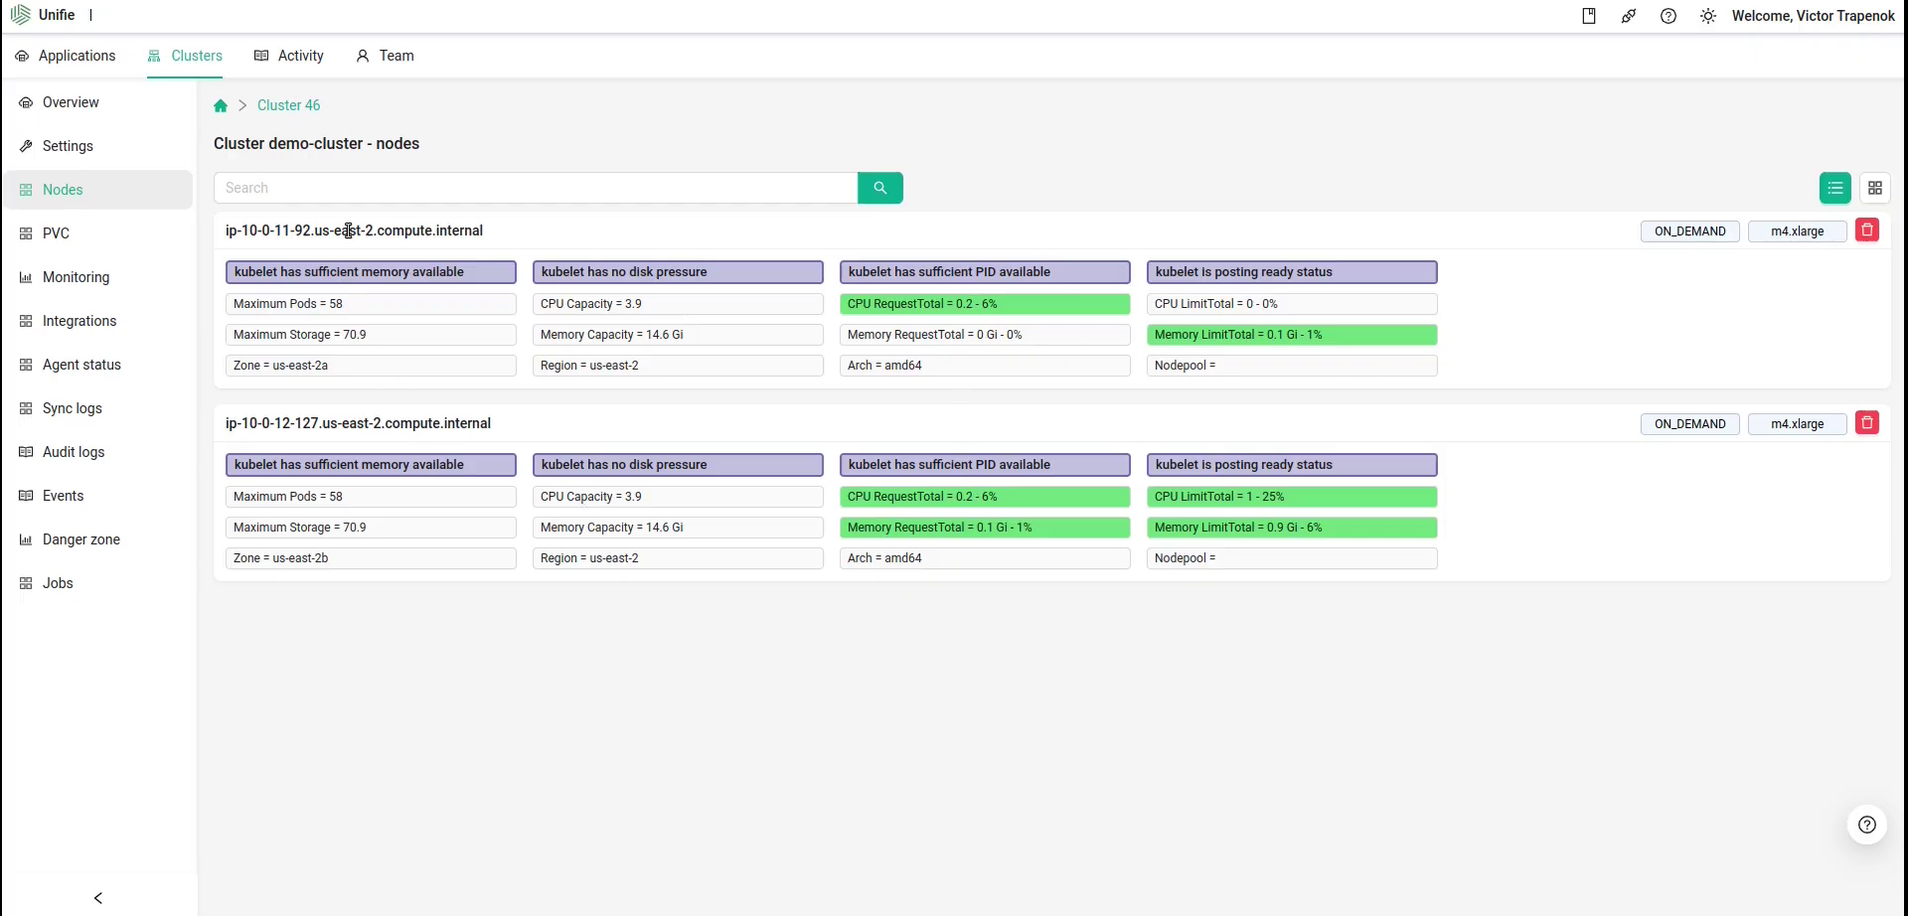
pyautogui.click(116, 328)
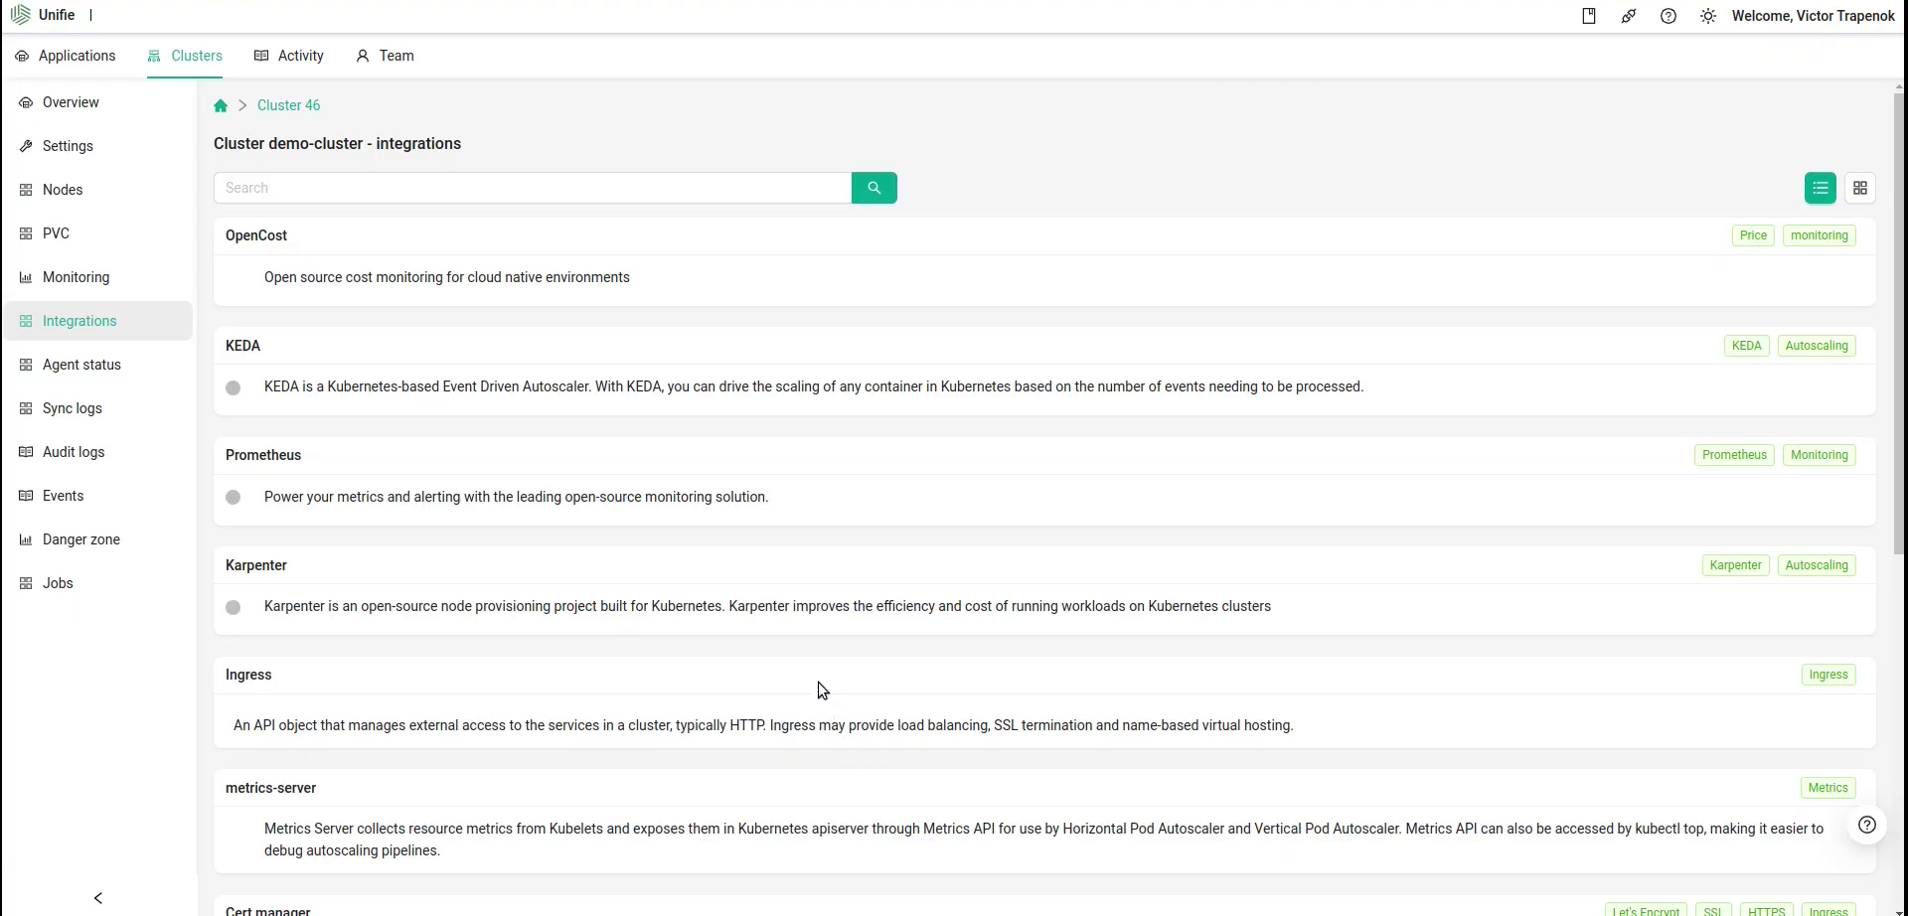
# Start the Karpenter installation job for demo-cluster and confirm it
pyautogui.click(57, 591)
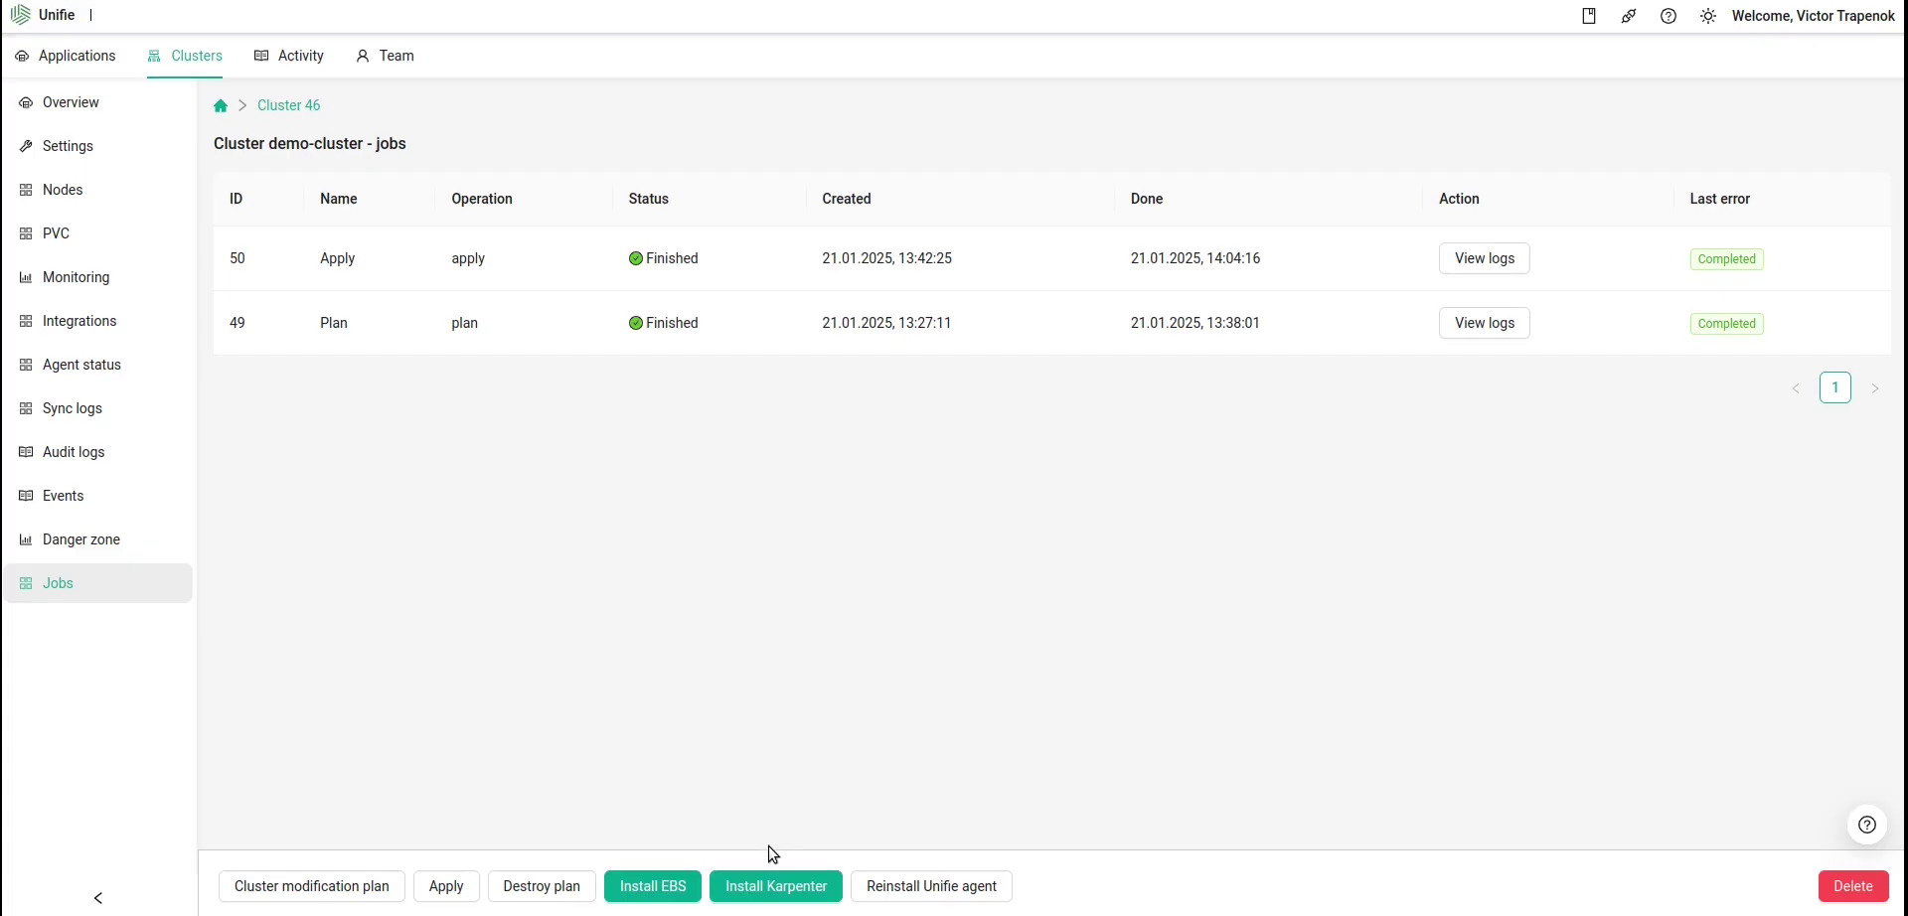
pyautogui.click(761, 887)
pyautogui.click(786, 886)
pyautogui.click(859, 836)
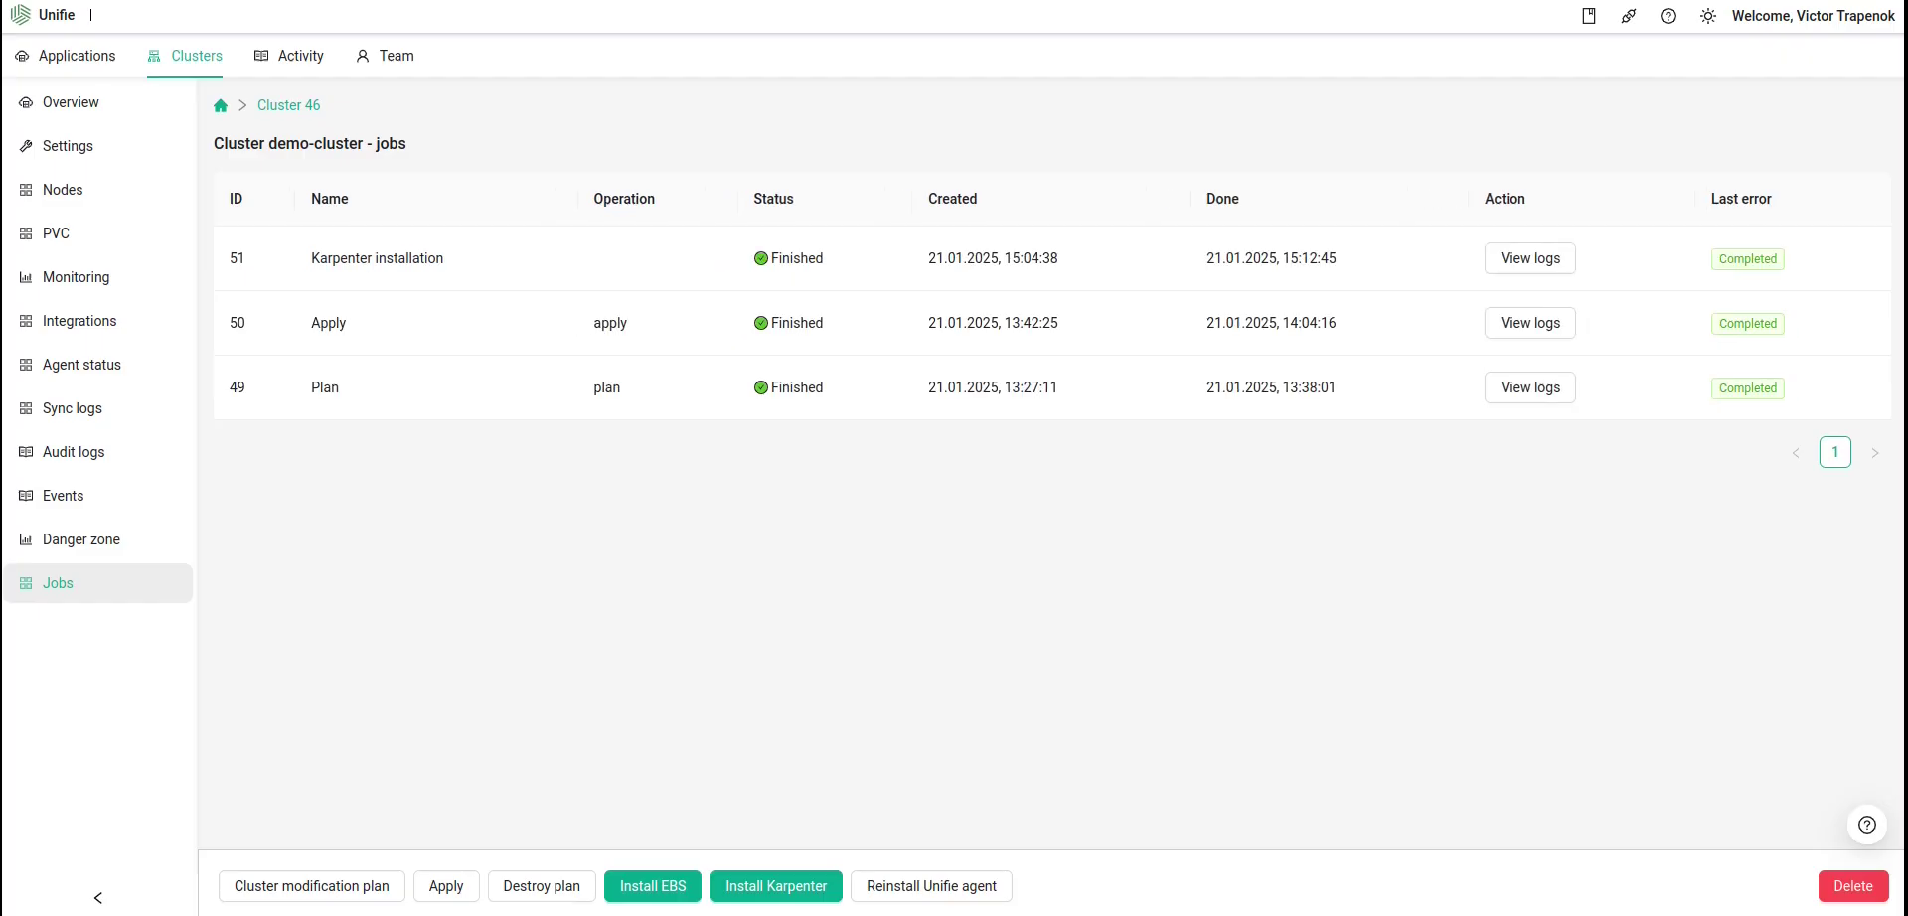
# Switch to the AWS EKS console and check the cluster list and the selected region
pyautogui.hotkey('ctrl', 'Tab')
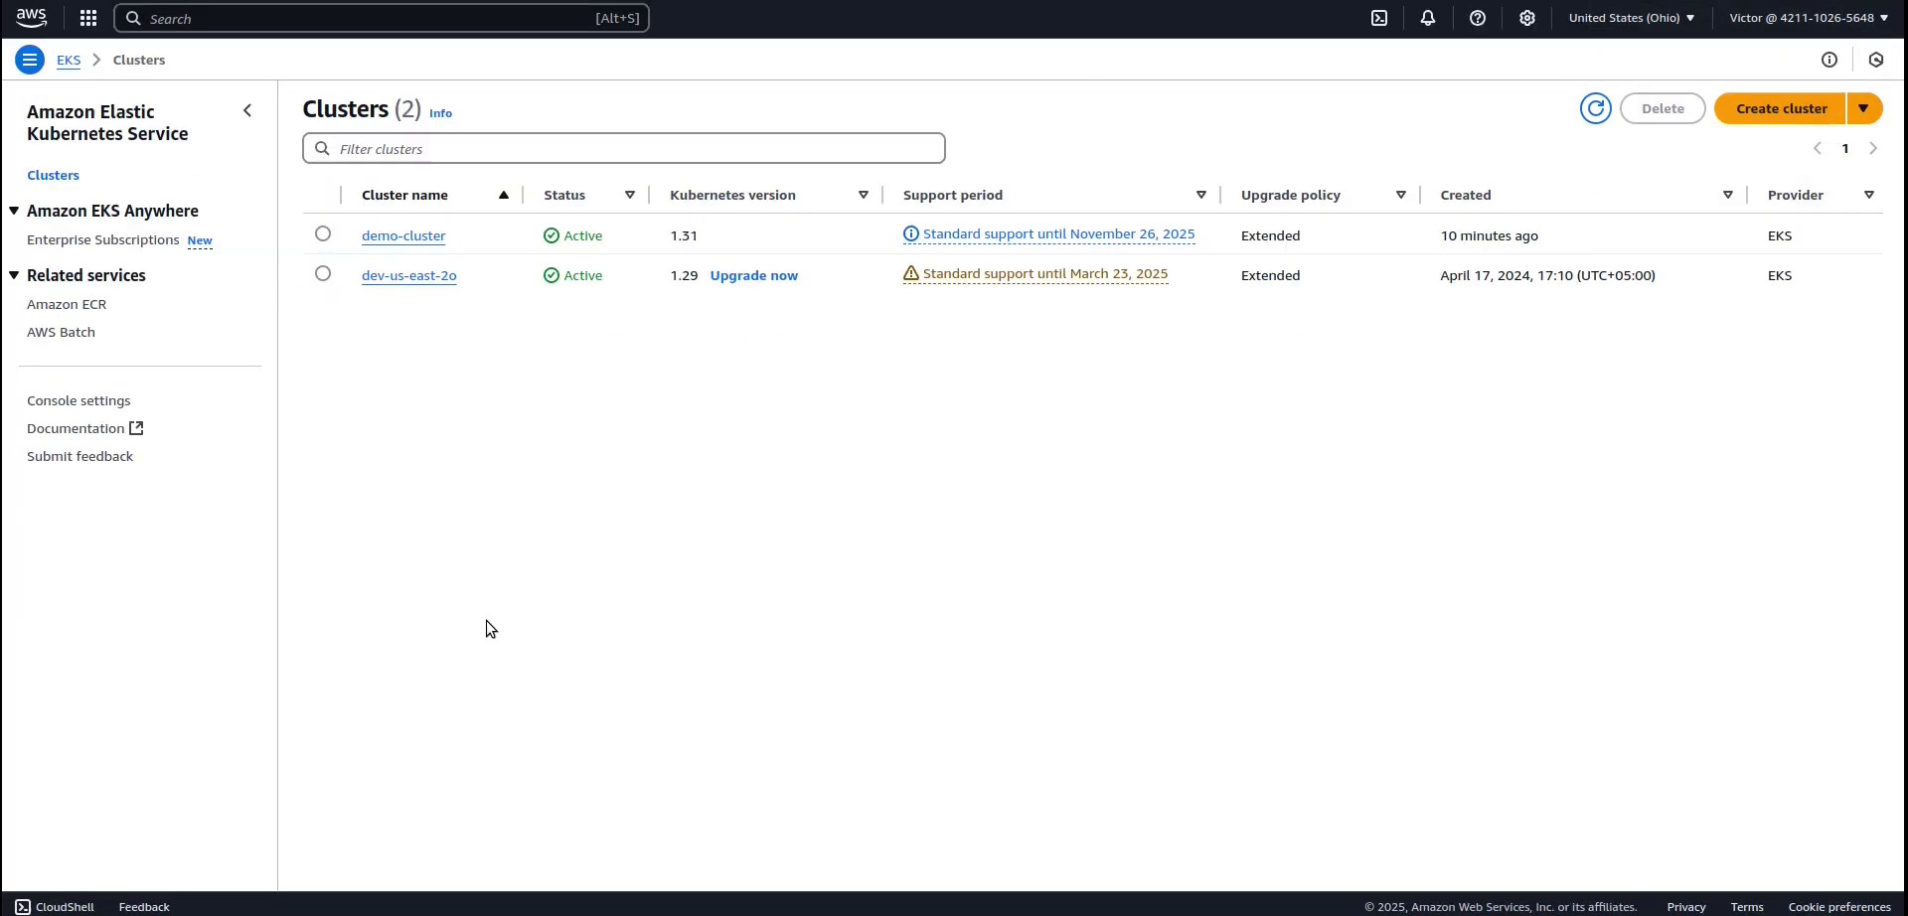
pyautogui.click(1661, 30)
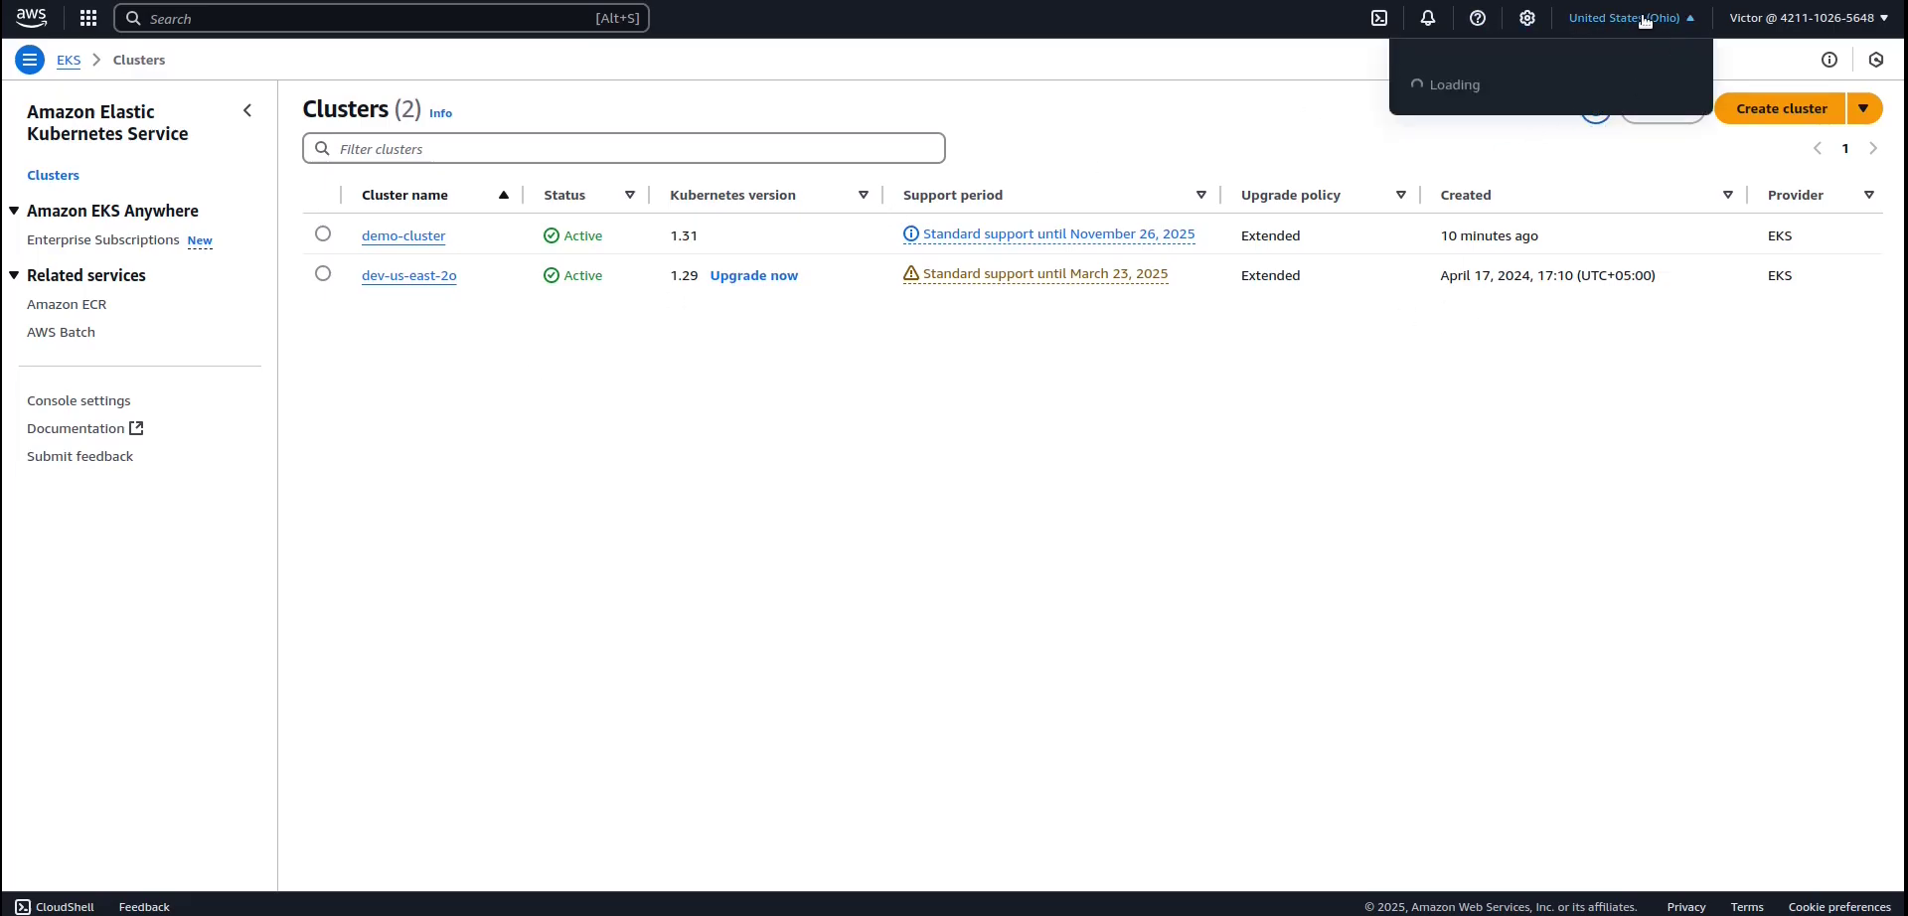
pyautogui.click(737, 539)
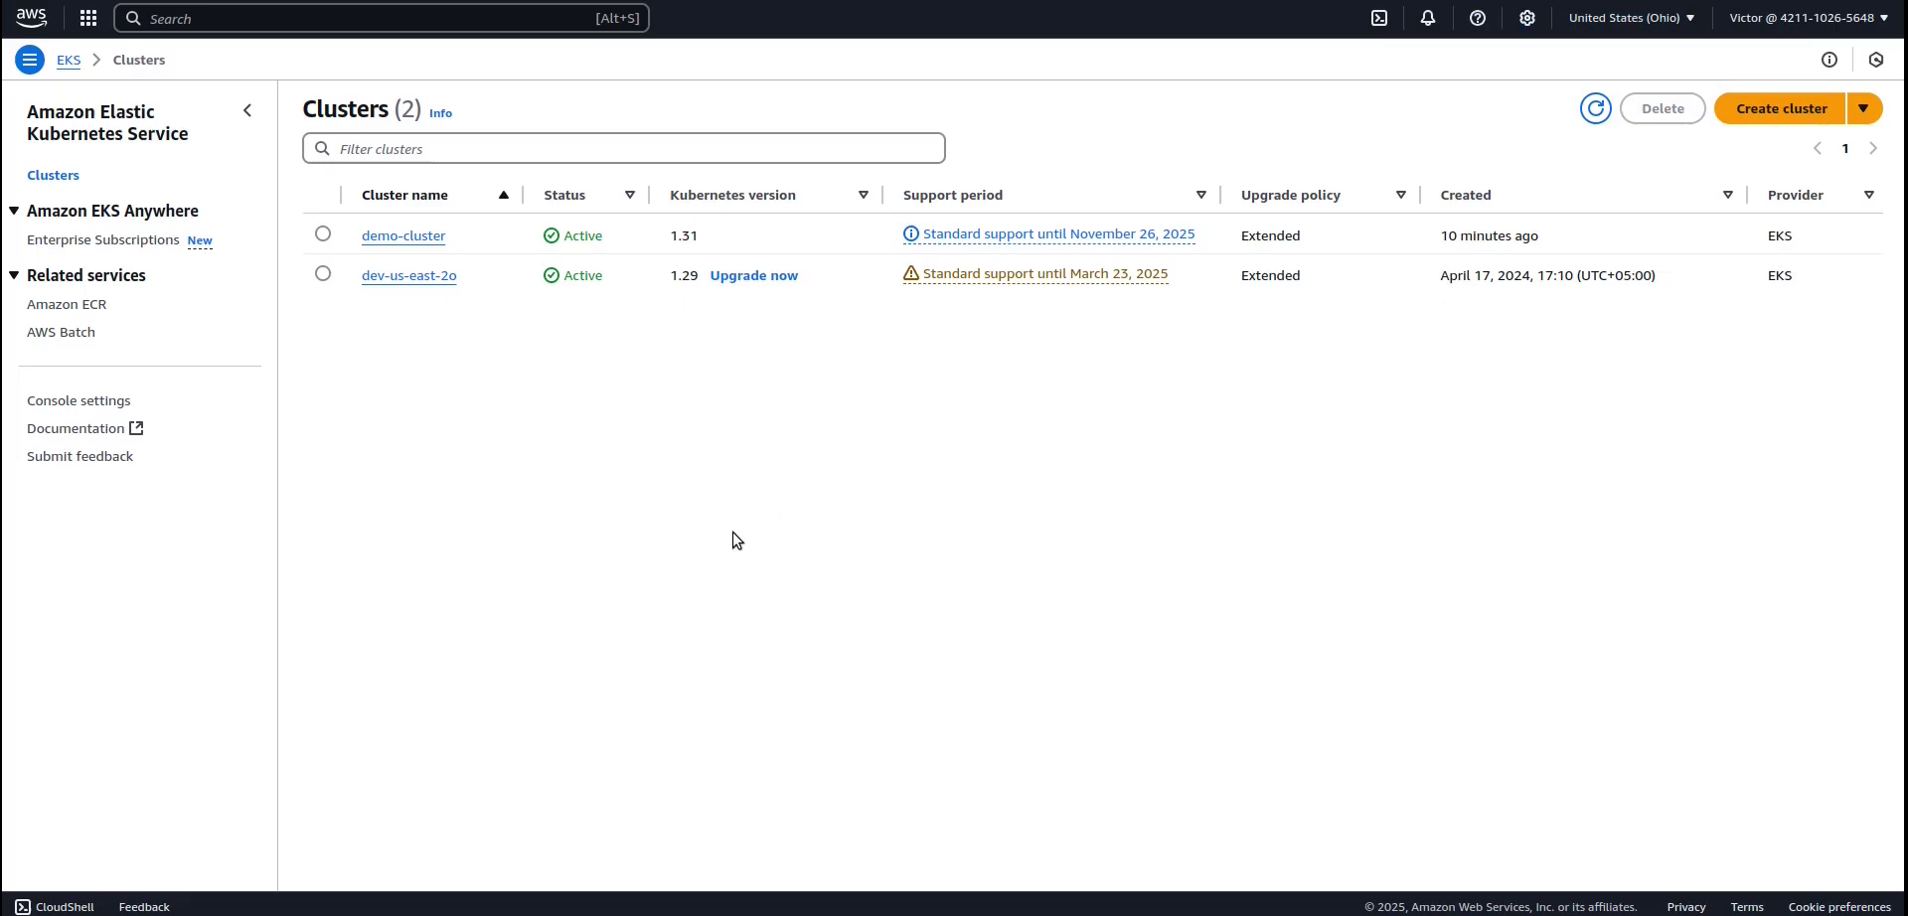
# Open demo-cluster in the EKS console and review its cluster info and overview details
pyautogui.click(383, 243)
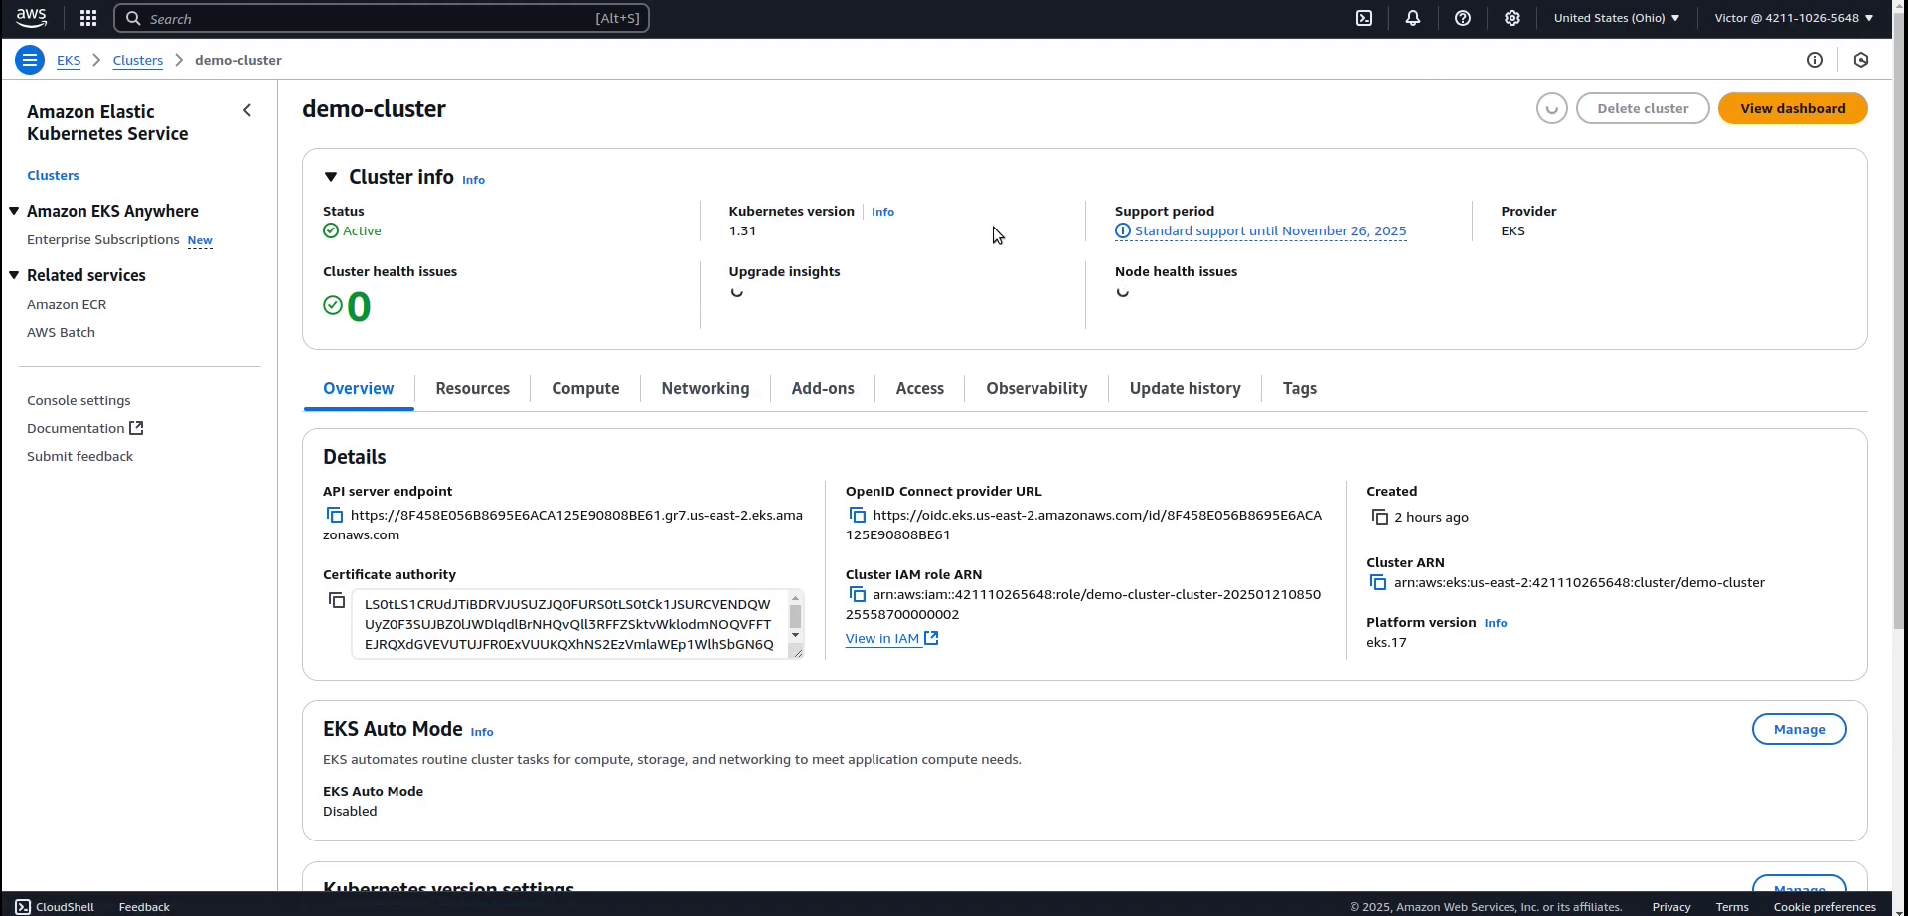
pyautogui.scroll(-5, 791, 294)
pyautogui.scroll(5, 766, 579)
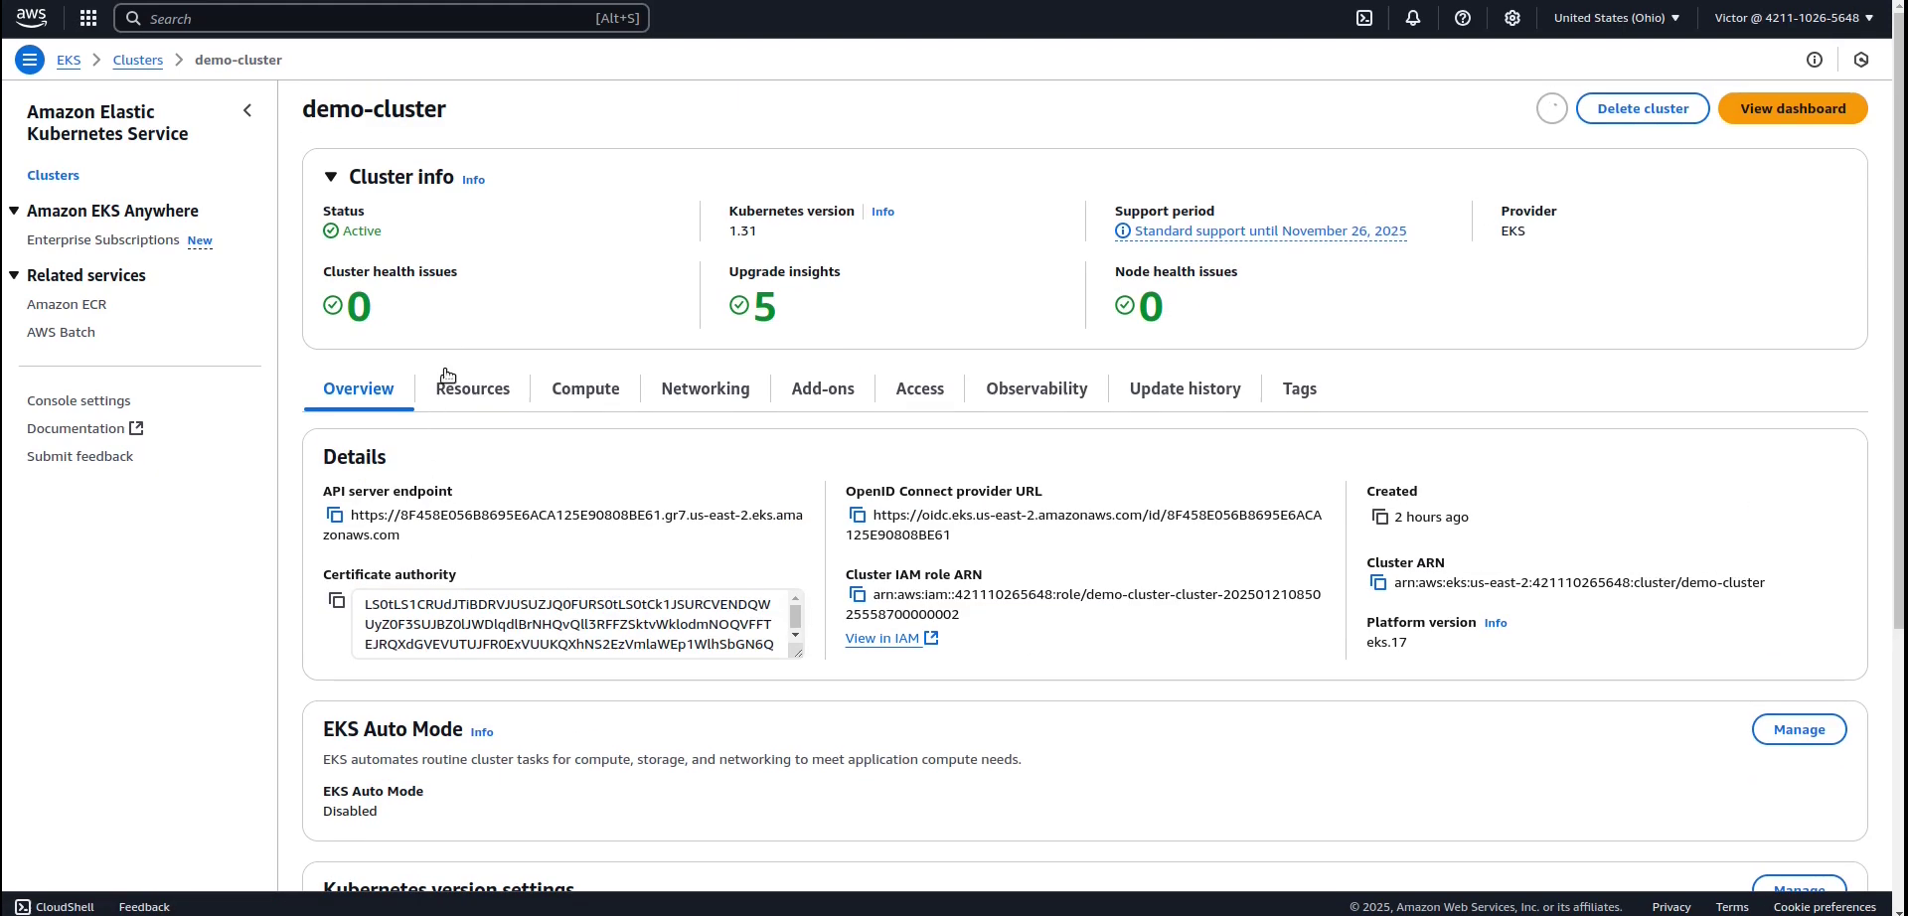
# Examine demo-cluster's compute resources, including its nodes, node groups and Fargate profiles
pyautogui.click(586, 390)
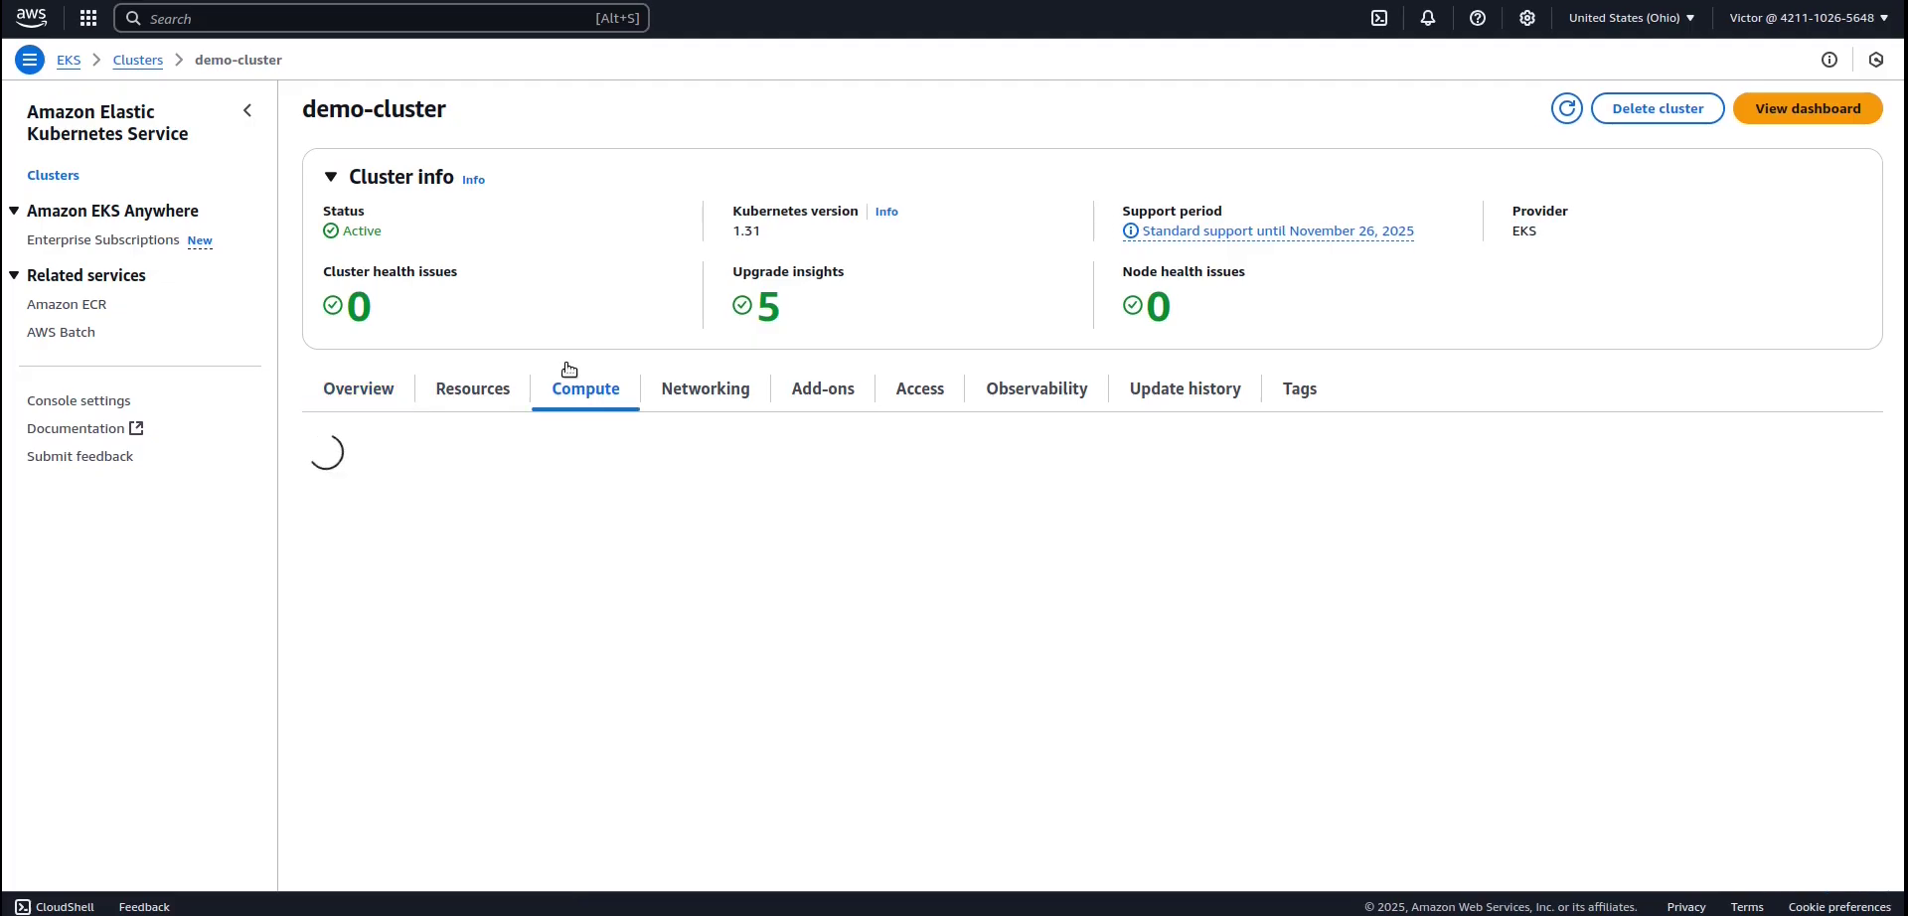
pyautogui.scroll(-3, 984, 338)
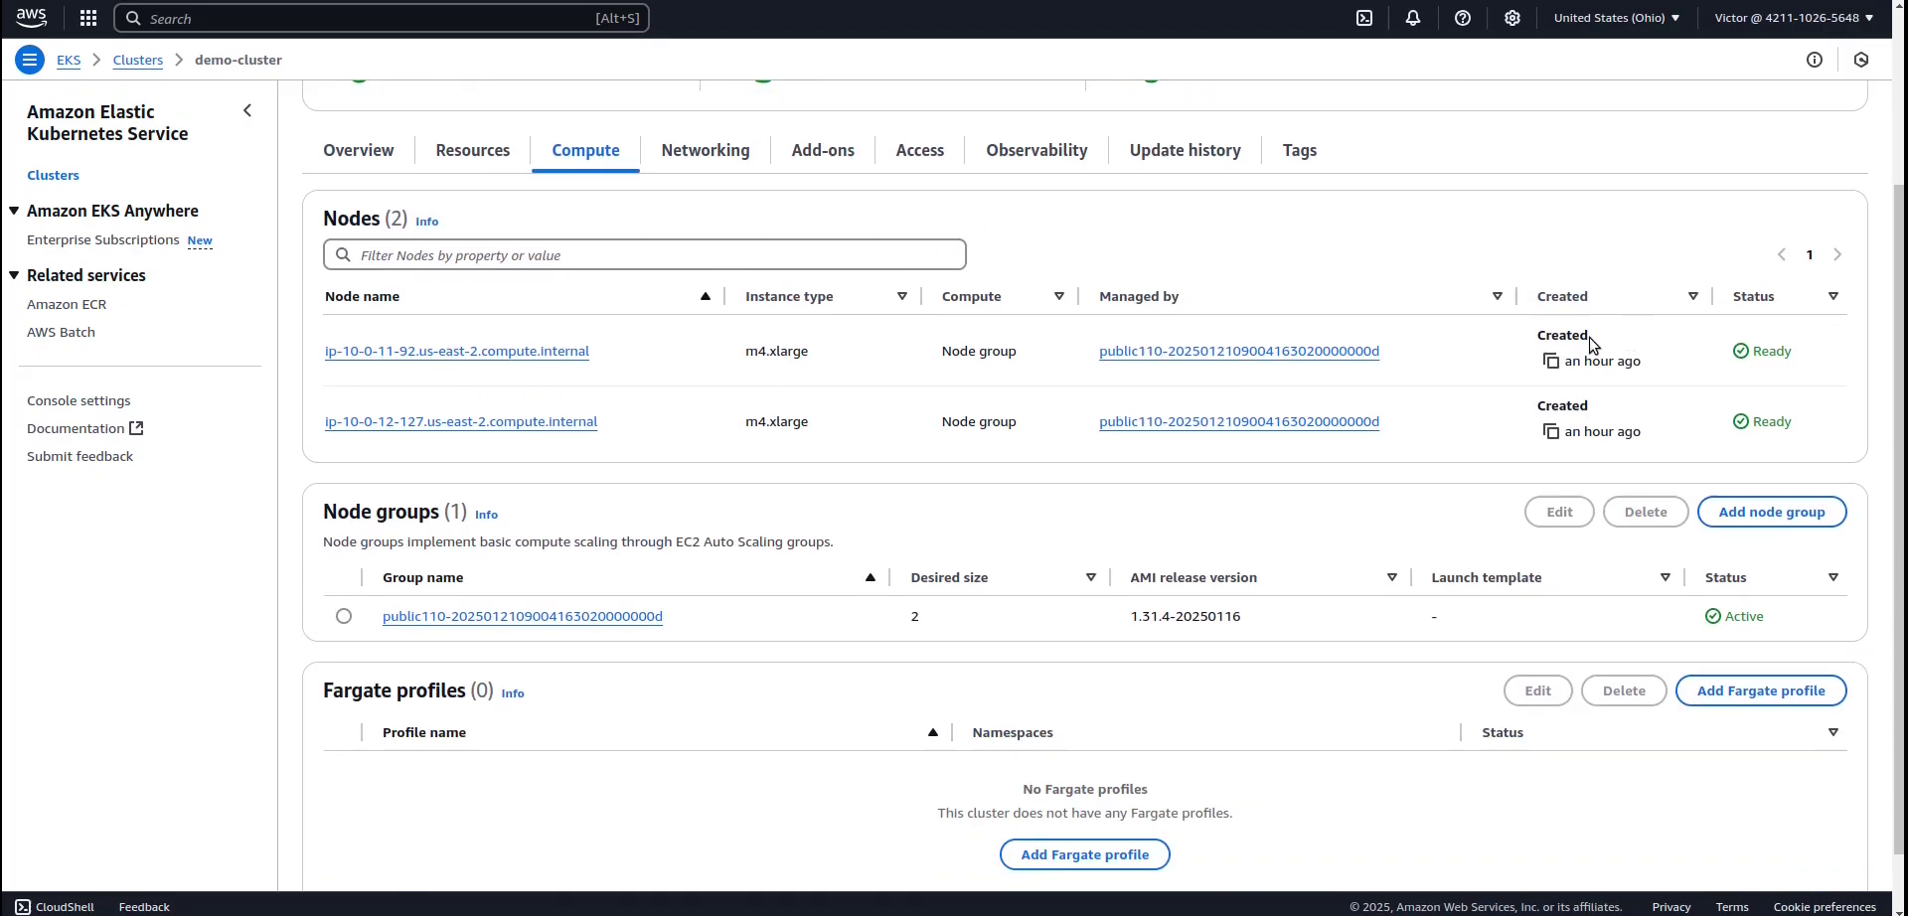
pyautogui.scroll(1, 1520, 392)
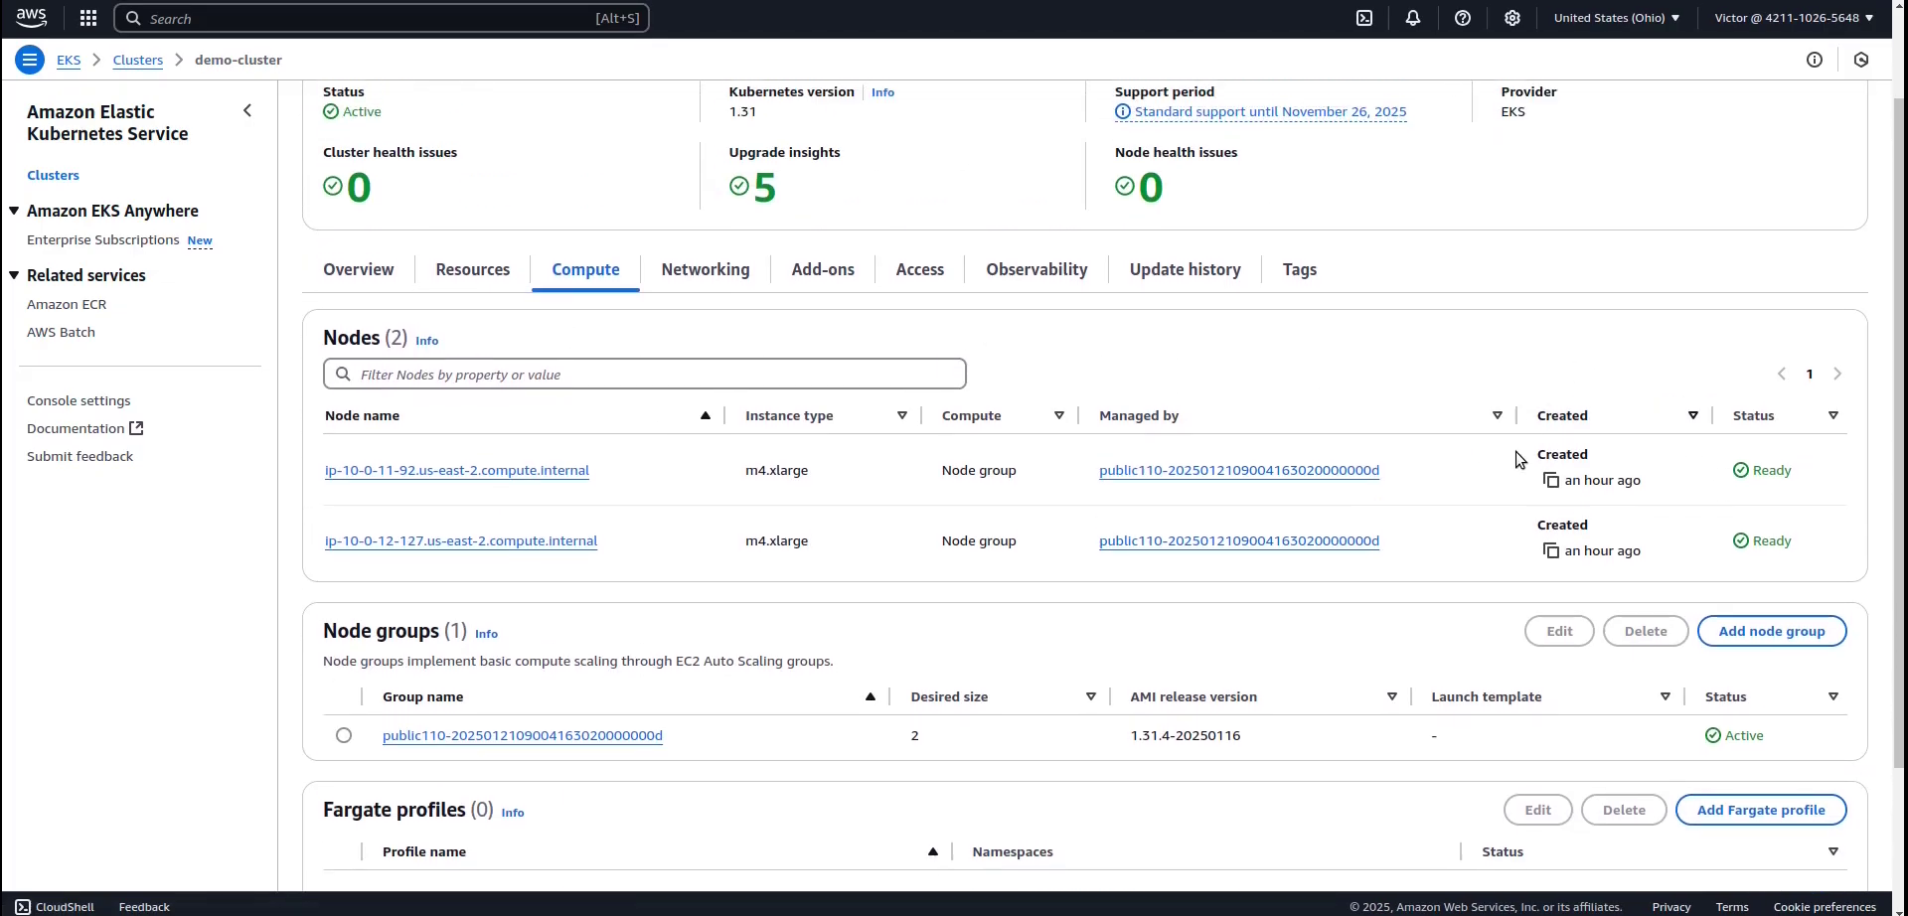
pyautogui.scroll(-1, 731, 509)
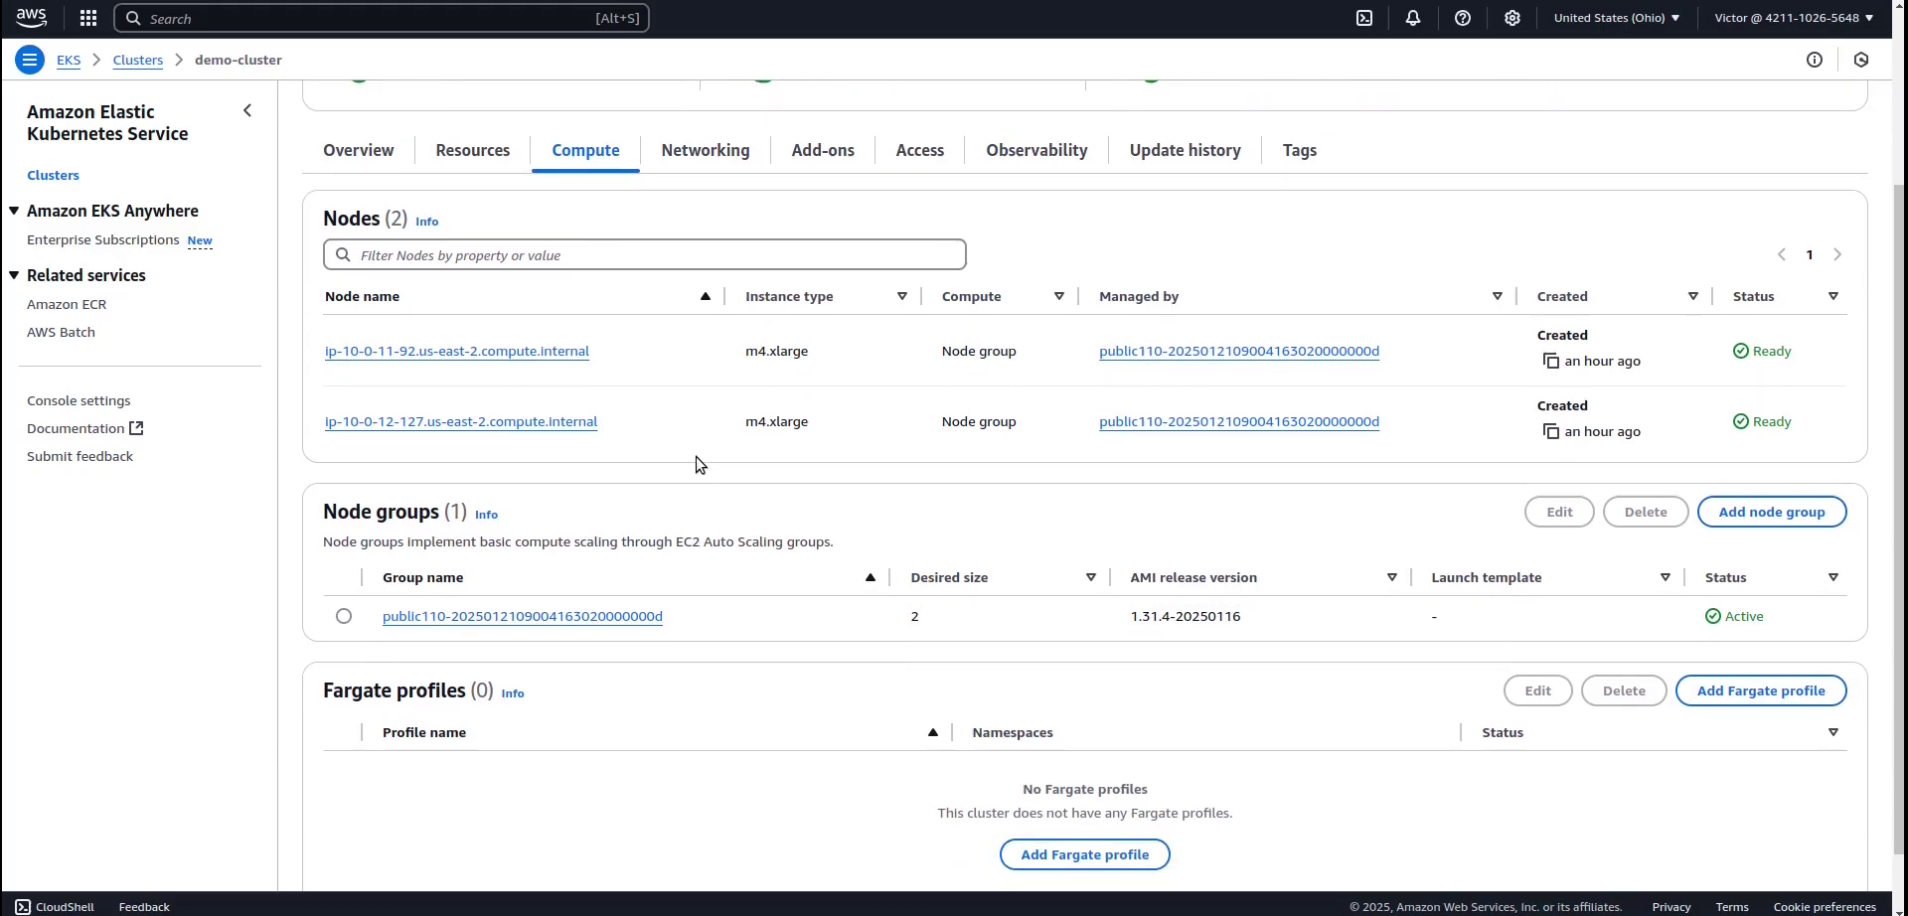
pyautogui.scroll(2, 1677, 463)
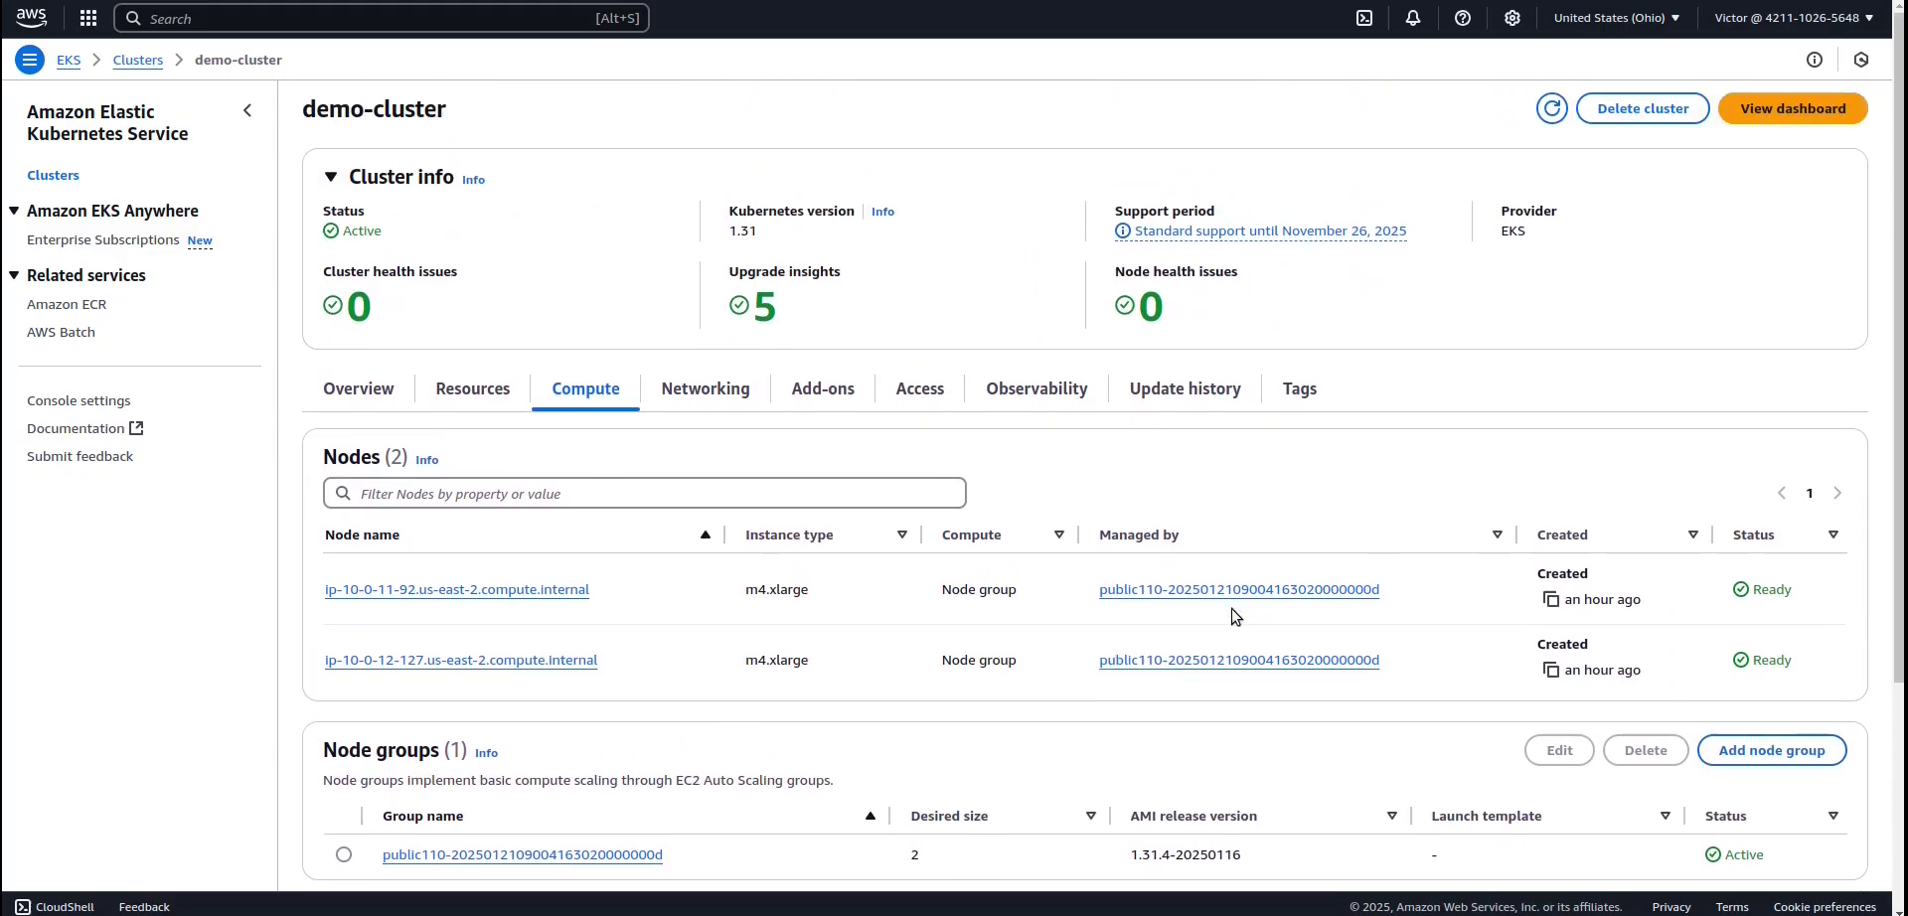